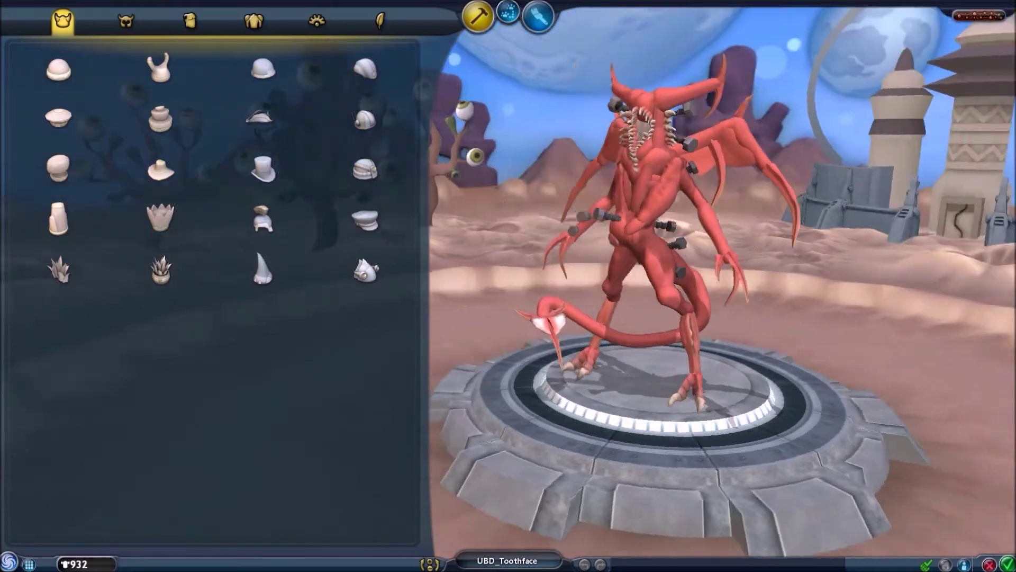
Switch the UBD_Toothface creature to paint mode and export it as a Collada file with the console command colladaexport
mouse_move(661, 450)
mouse_down()
mouse_move(794, 450)
mouse_move(768, 450)
mouse_up()
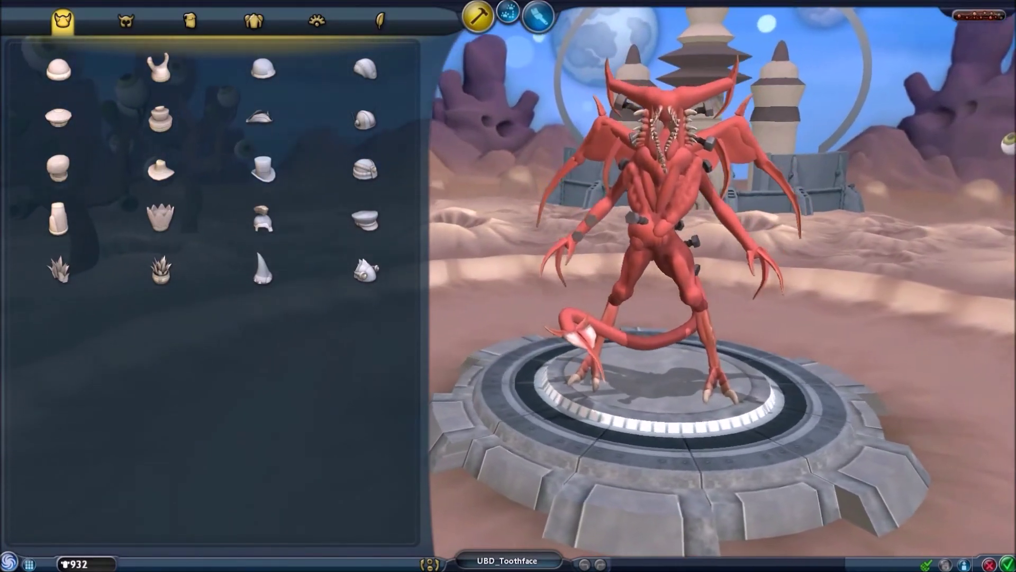
click(538, 16)
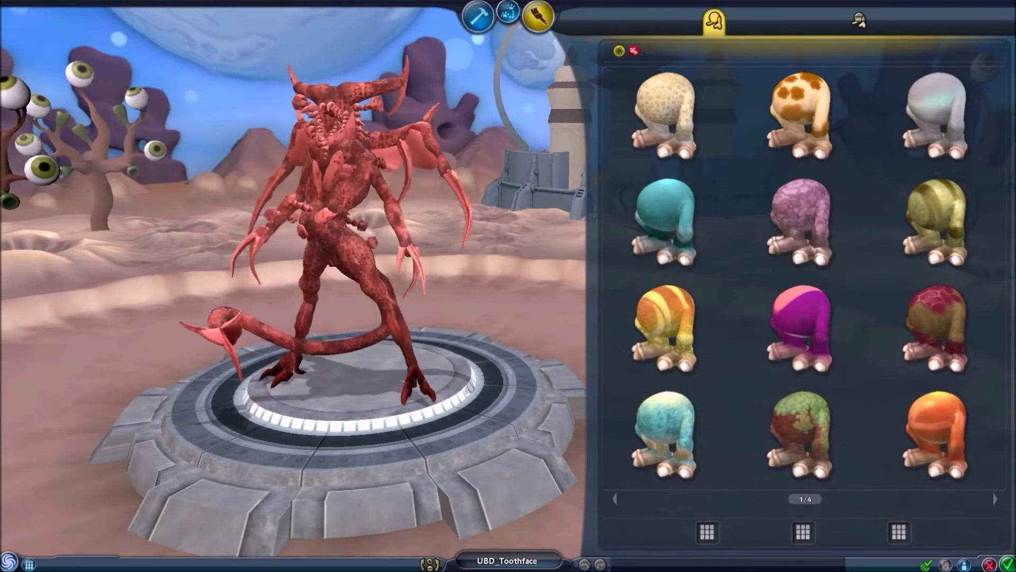
key(ctrl+shift+c)
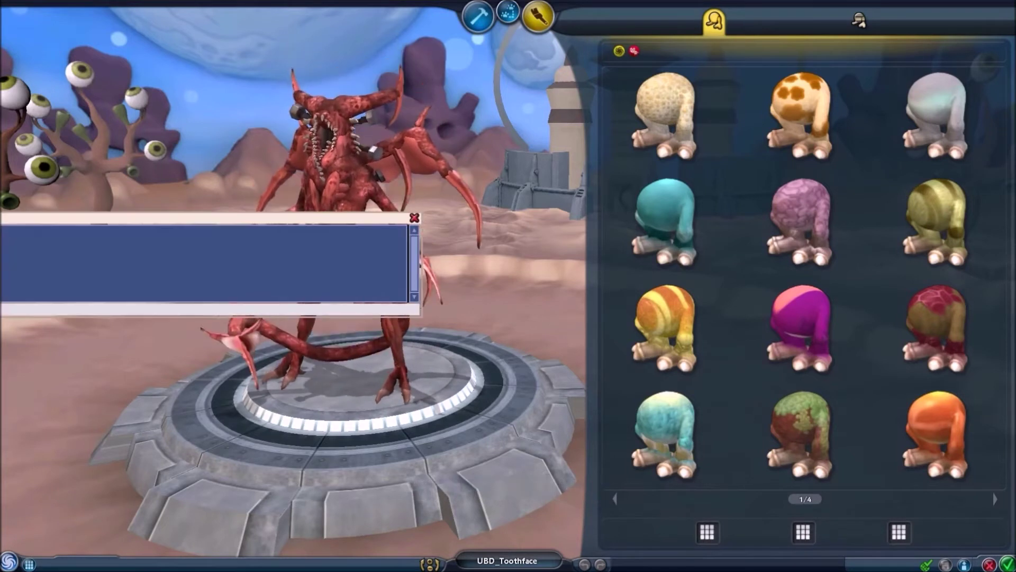
text(collada)
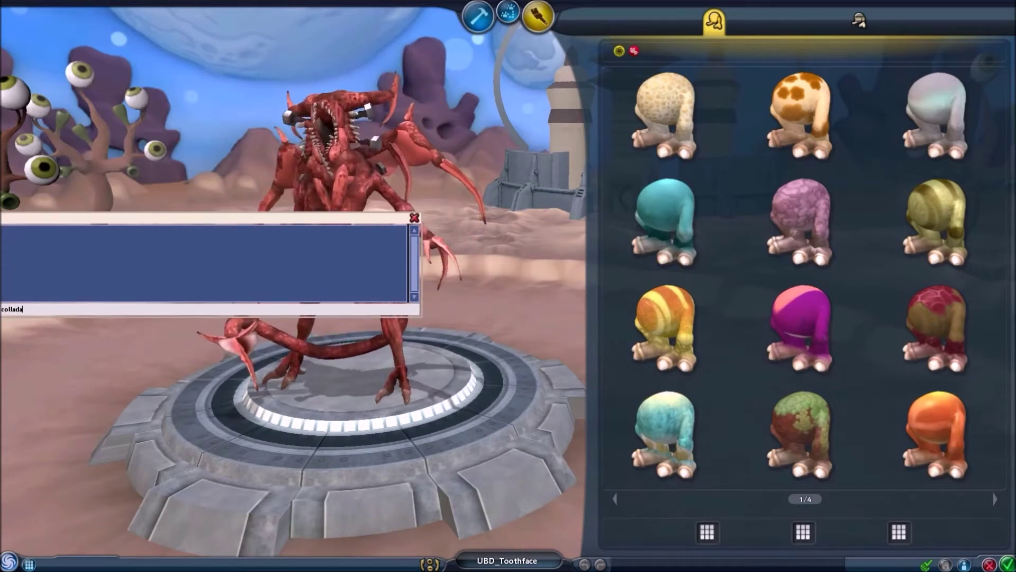
text(export)
key(Return)
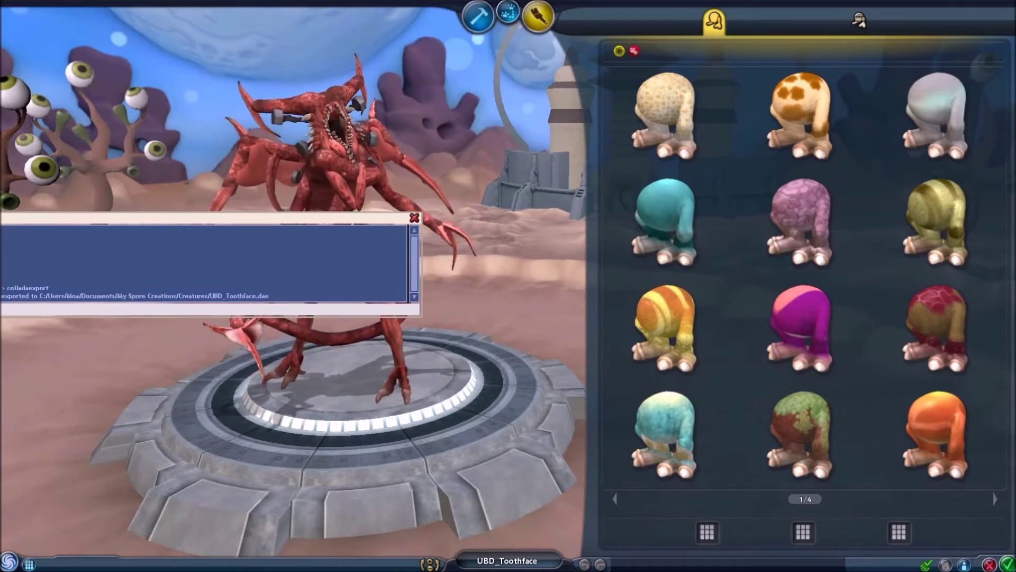
key(Escape)
key(Left)
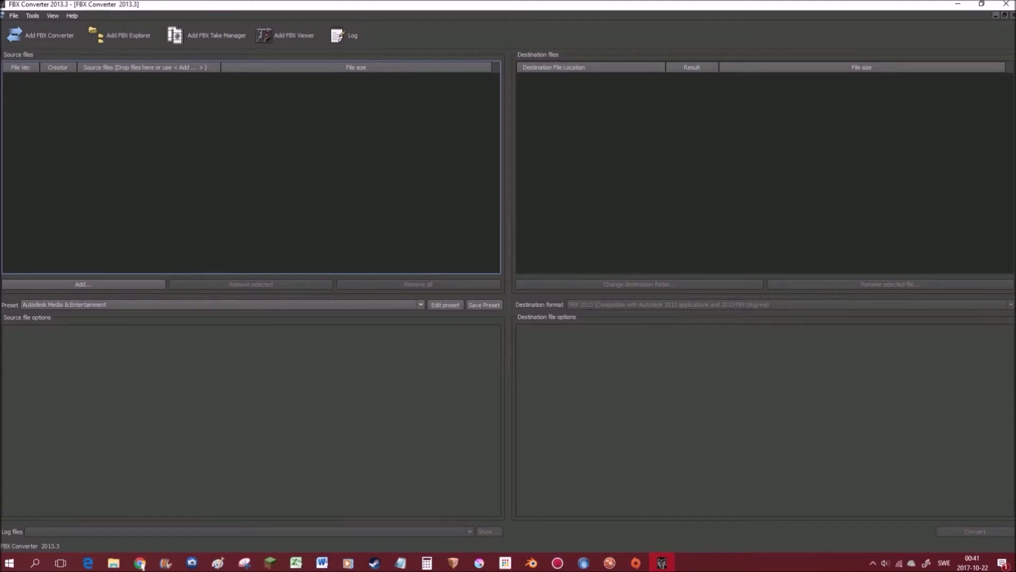
Add UBD_Toothface.dae from the Creatures folder to the source files of FBX Converter
mouse_move(114, 562)
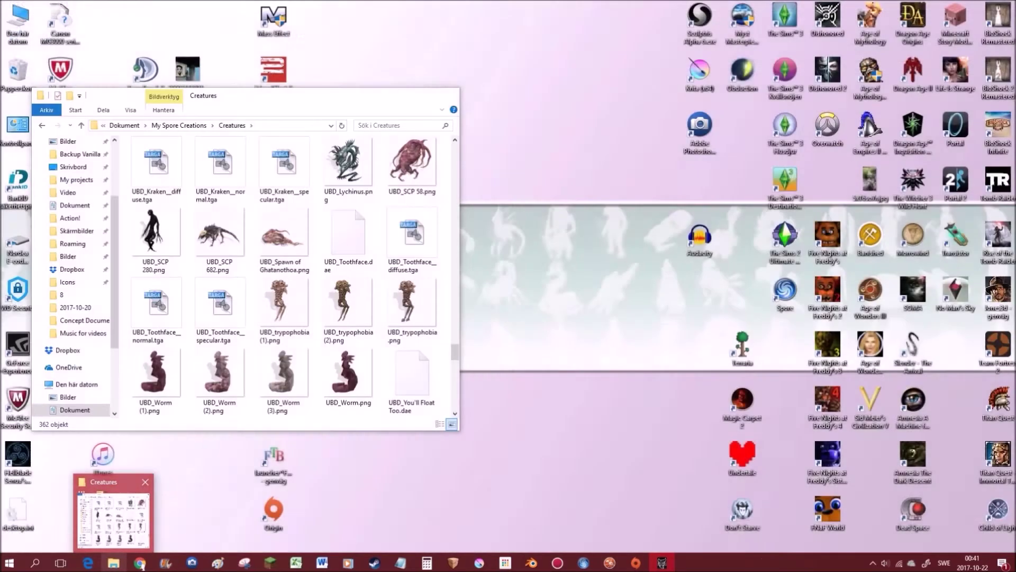
click(114, 511)
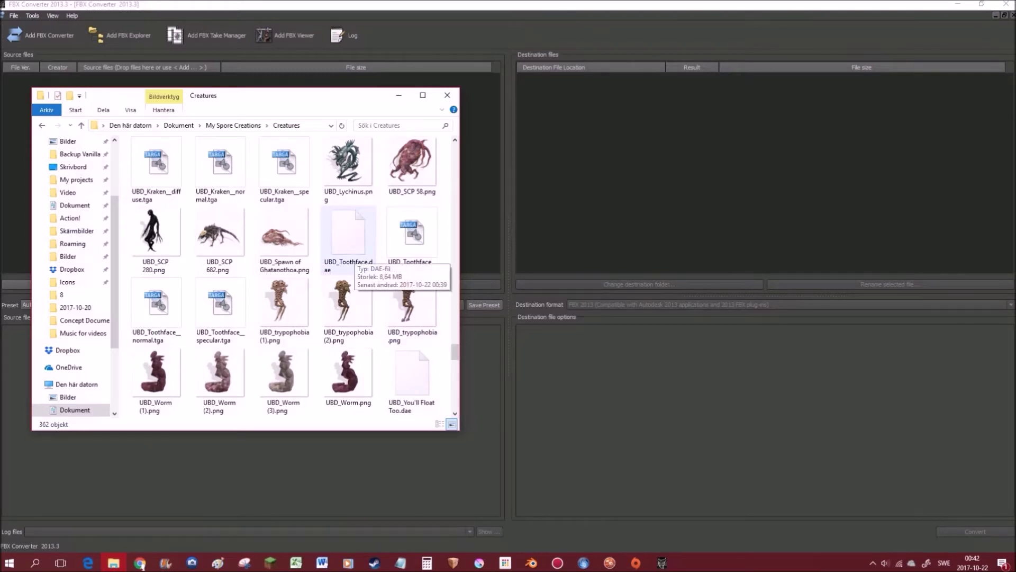
click(354, 253)
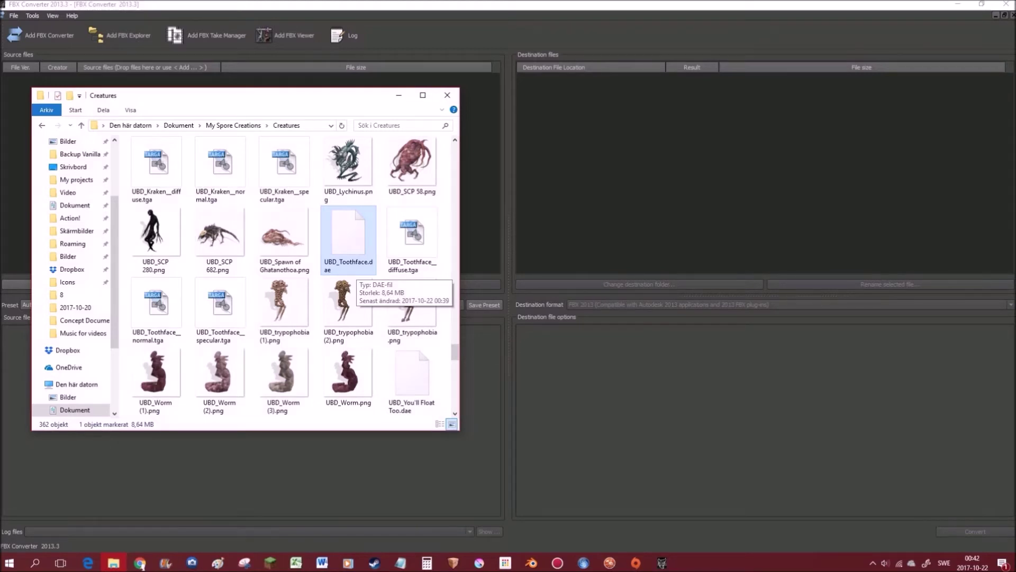
drag(265, 95, 328, 173)
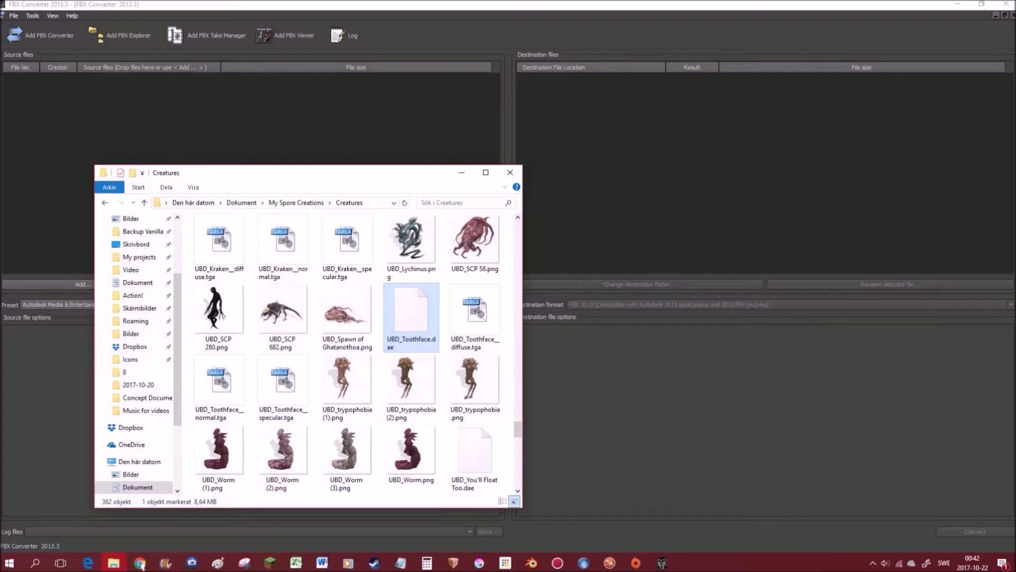
drag(412, 312, 328, 127)
click(462, 173)
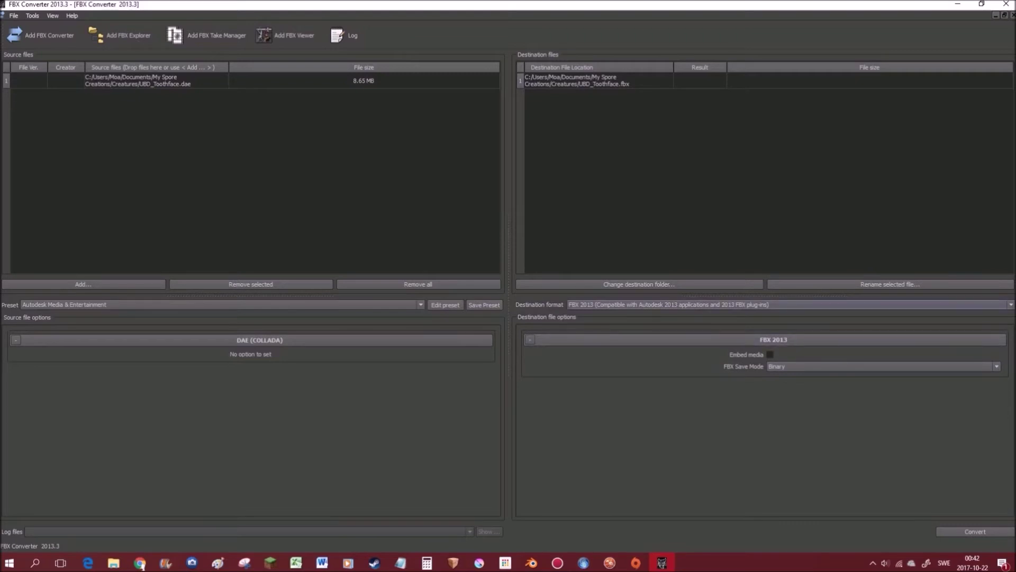
Convert UBD_Toothface.dae to the FBX 2013 destination format
click(791, 305)
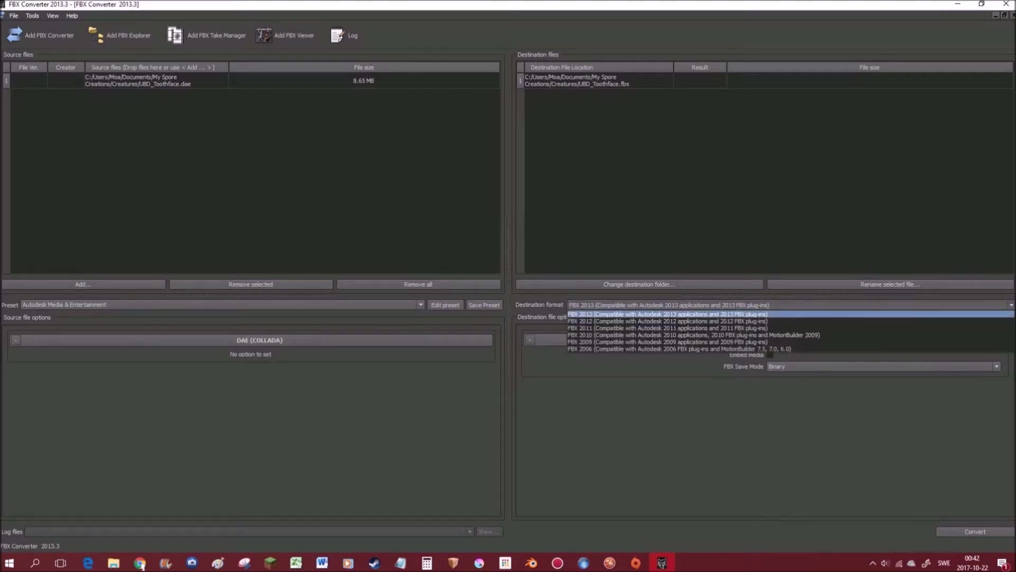
click(791, 314)
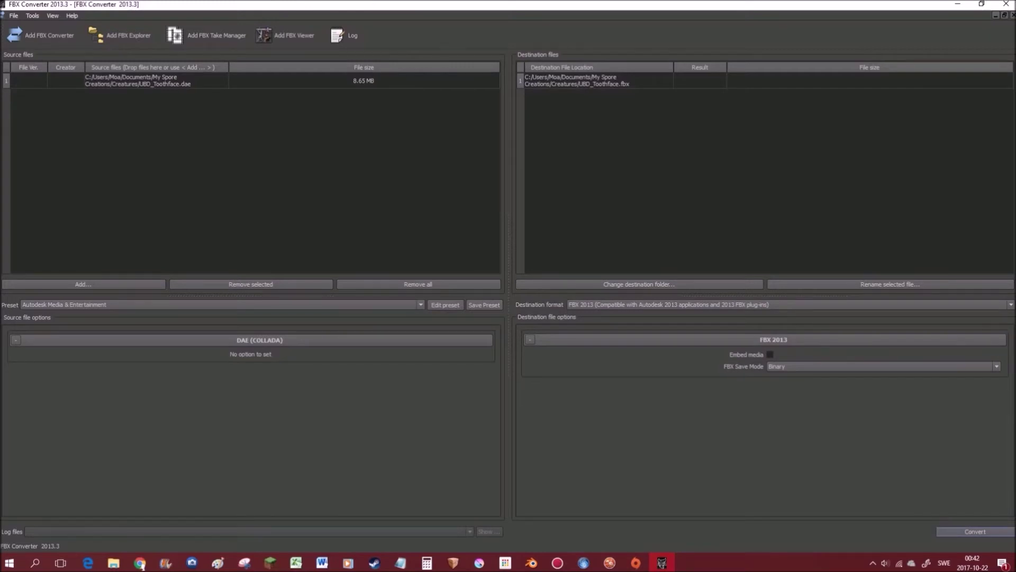
click(975, 531)
Replace the DAE entry in the source files with UBD_Toothface.fbx from the Creatures folder
click(180, 81)
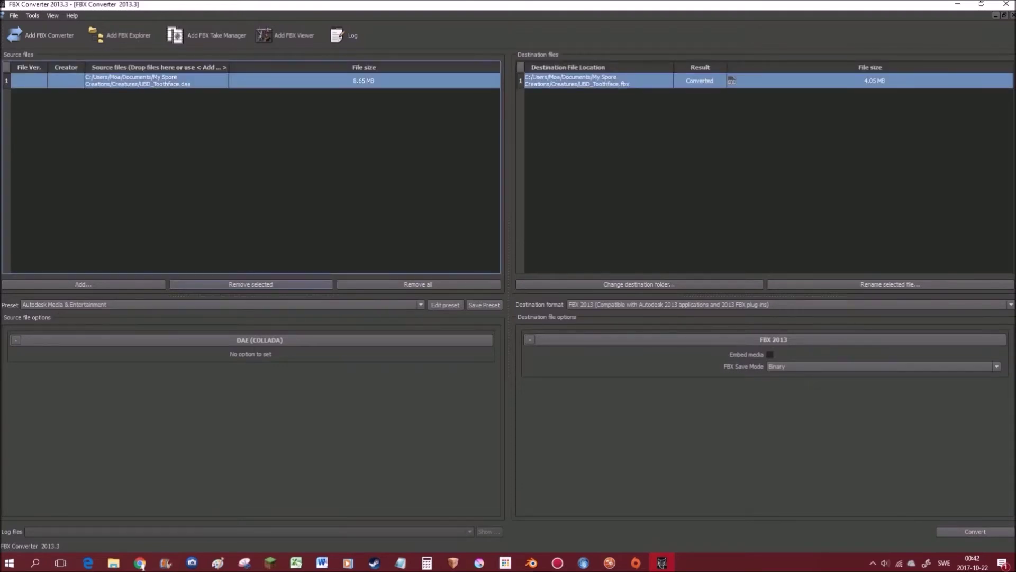
click(251, 284)
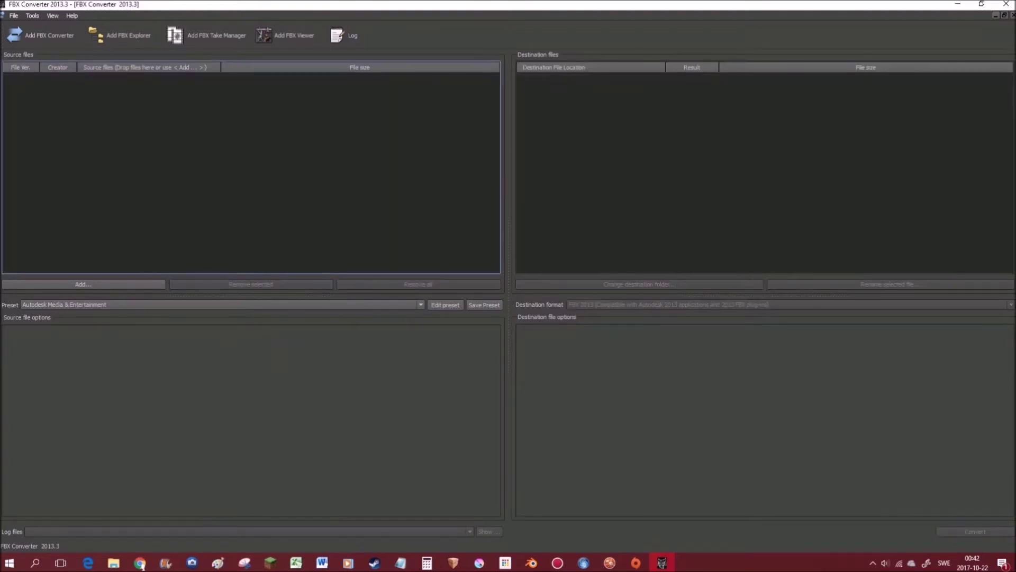
click(114, 563)
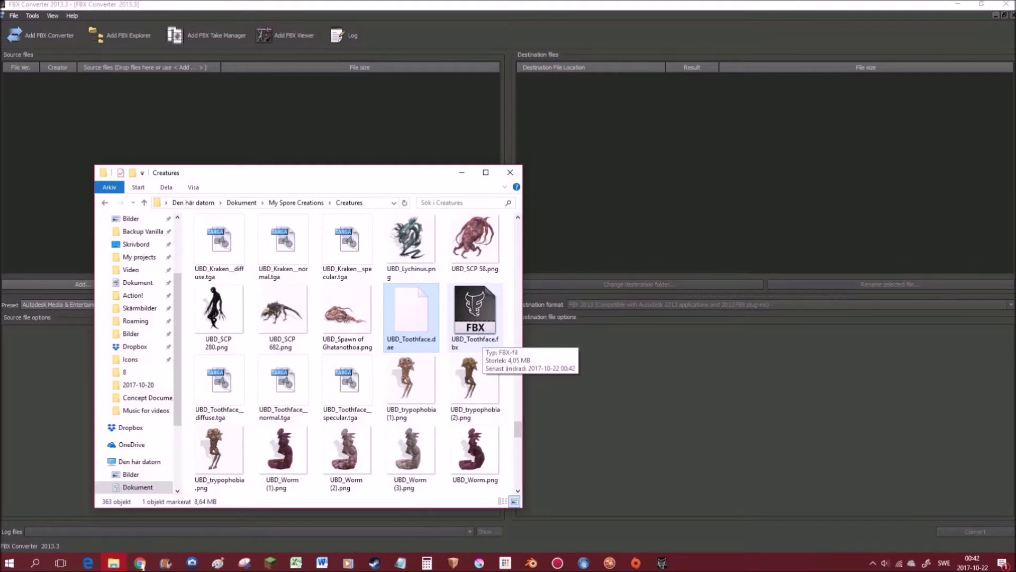
click(477, 318)
drag(476, 317, 405, 124)
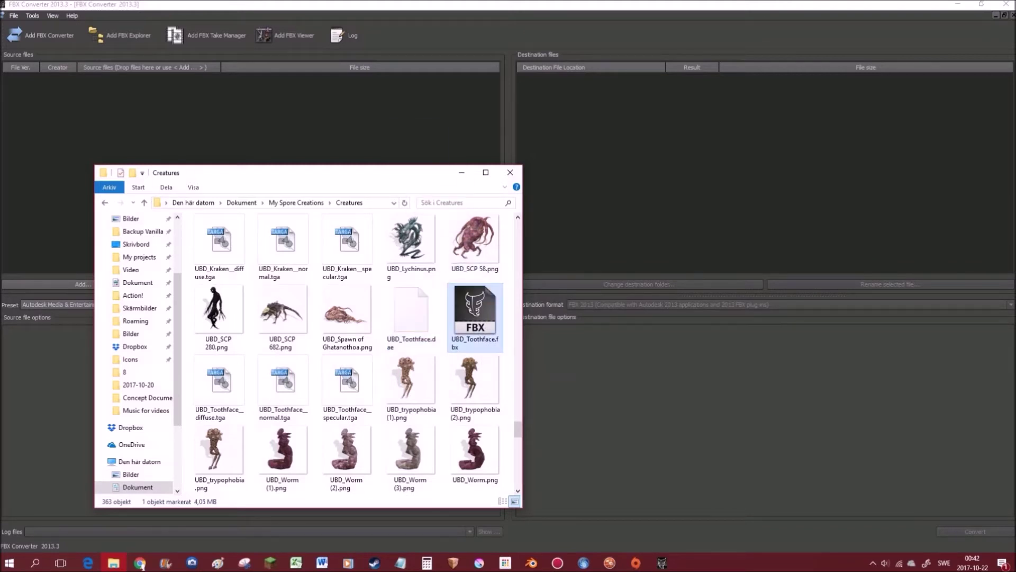
click(461, 172)
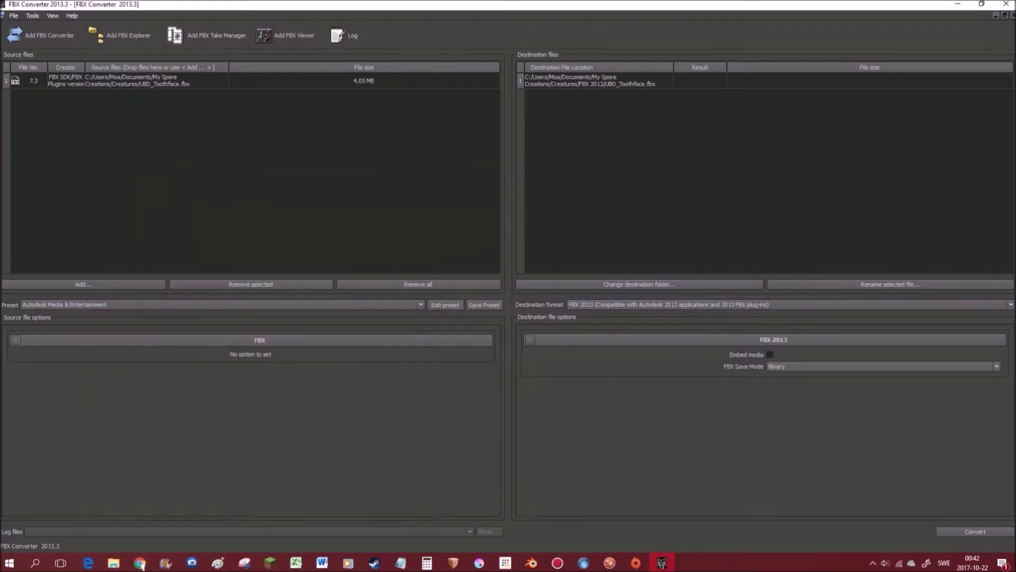
Set the destination format to OBJ and convert UBD_Toothface.fbx
click(791, 304)
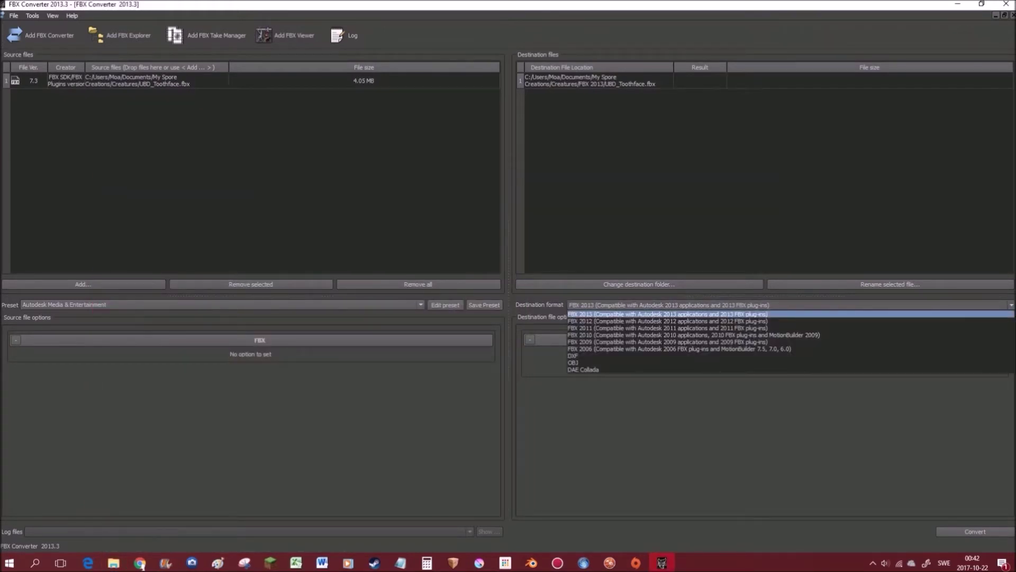
key(Down)
key(Down)
key(Down)
key(Down)
key(Down)
key(Down)
key(Down)
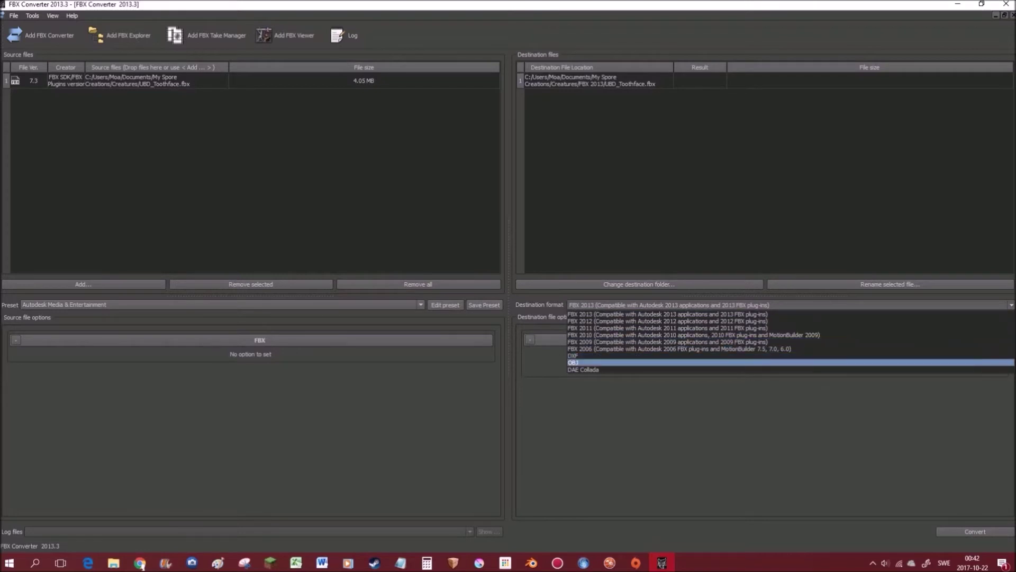
key(Return)
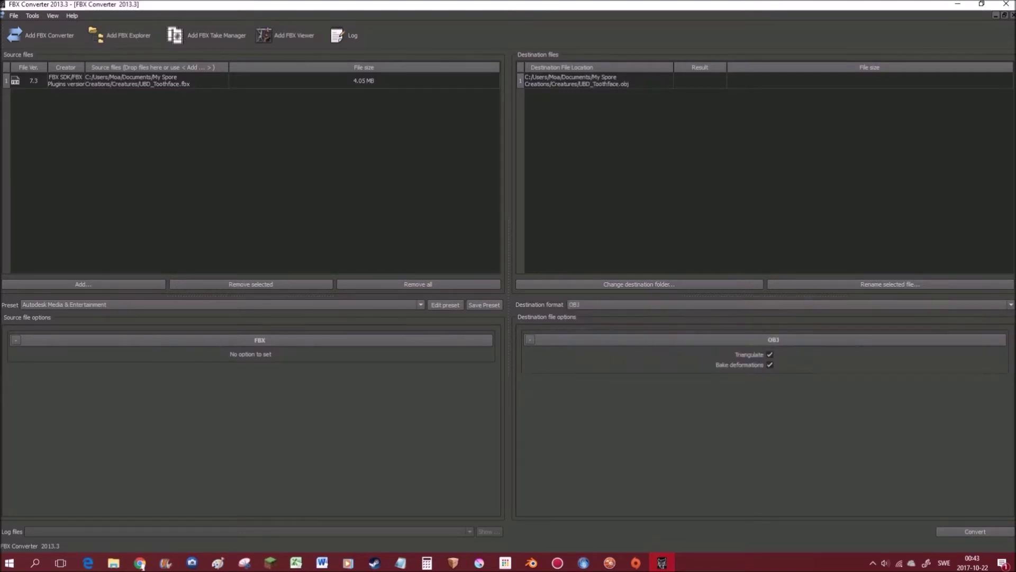
key(Tab)
key(Tab)
click(975, 532)
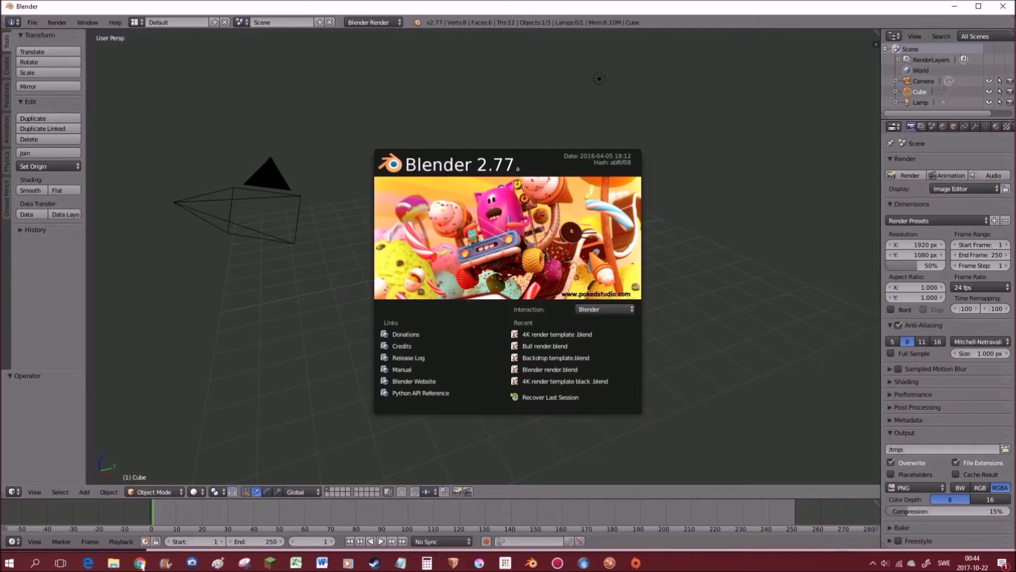
Dismiss the splash screen in Blender and delete the default cube from the scene
key(Escape)
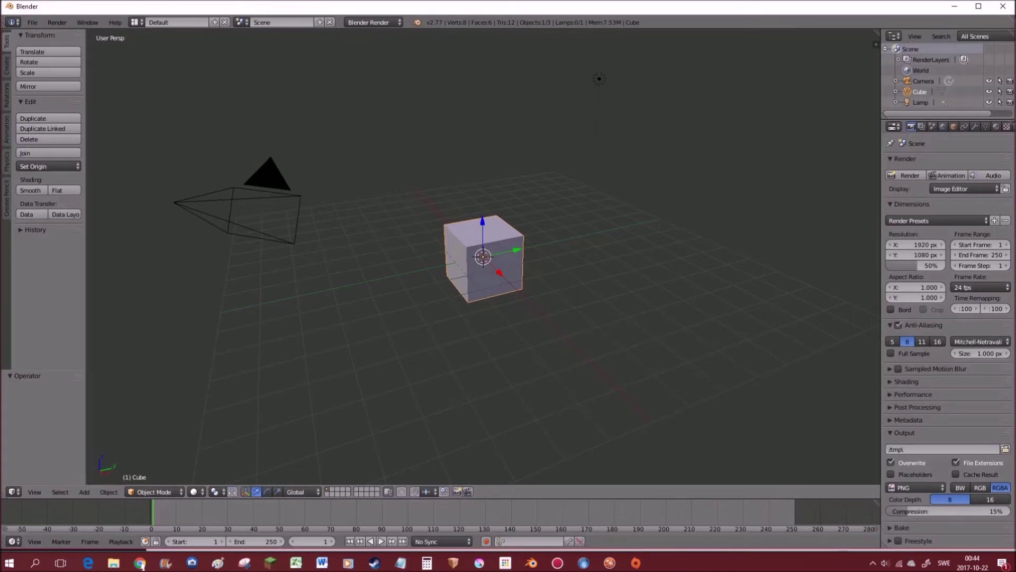
mouse_move(477, 260)
middle_down()
mouse_move(540, 268)
mouse_move(567, 288)
mouse_move(473, 265)
middle_up()
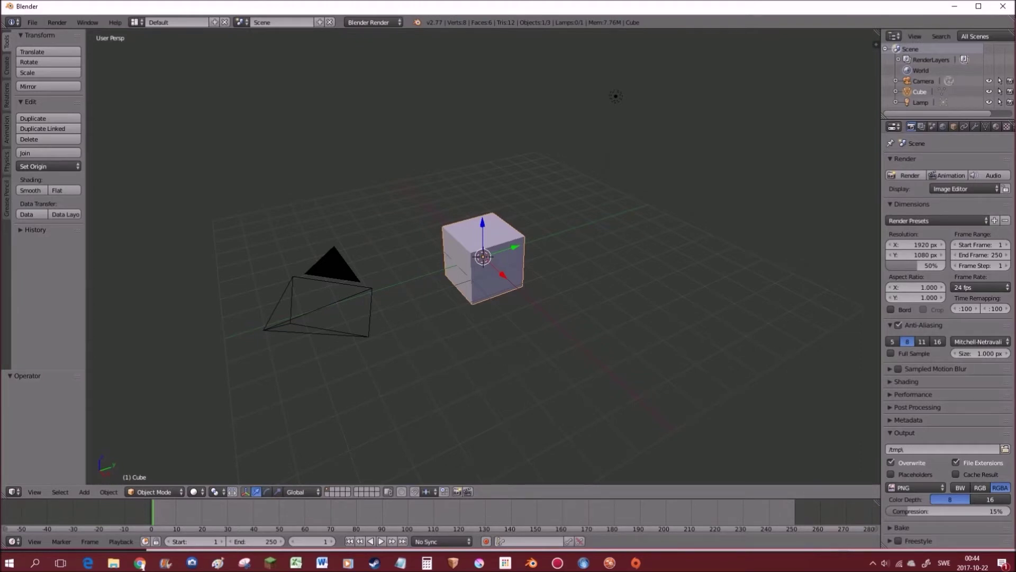
key(x)
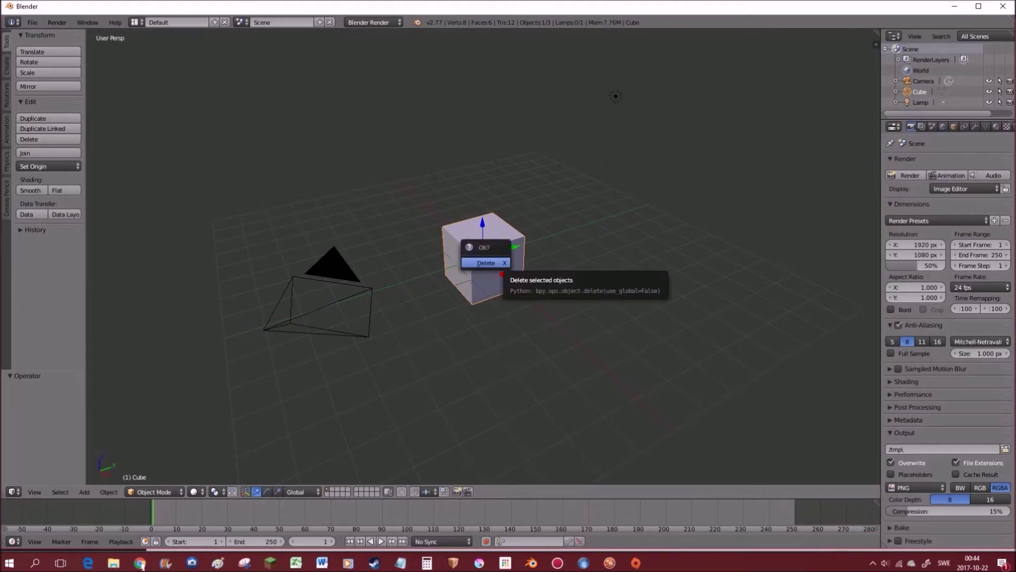
click(486, 262)
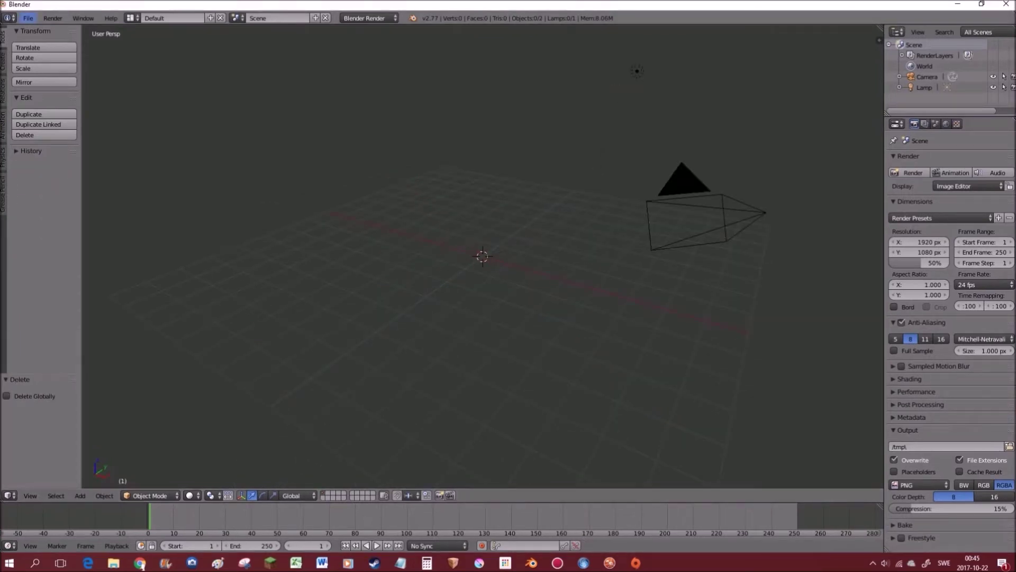
Import UBD_Toothface.obj from the Creatures folder as a Wavefront model
click(27, 18)
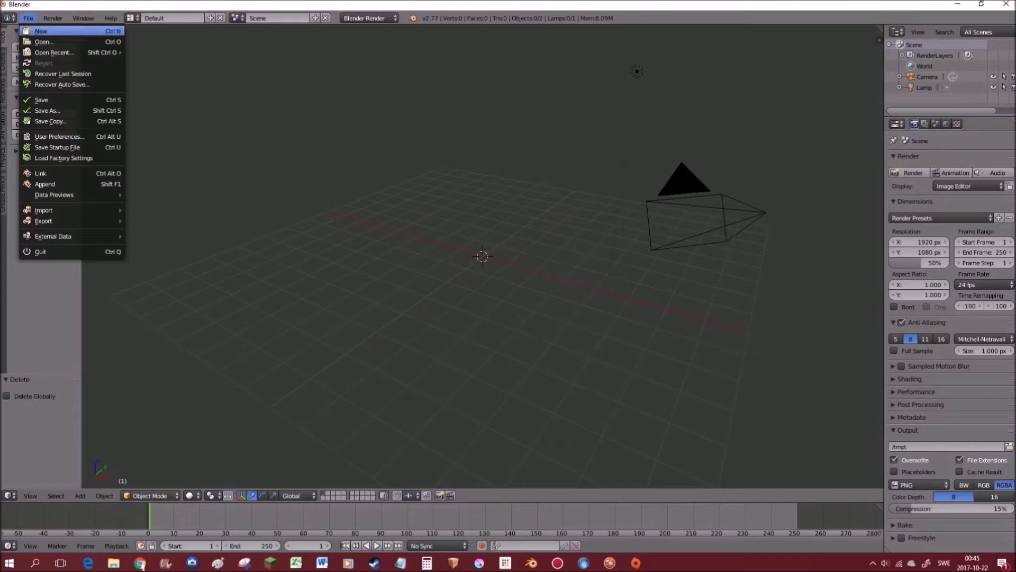
mouse_move(53, 211)
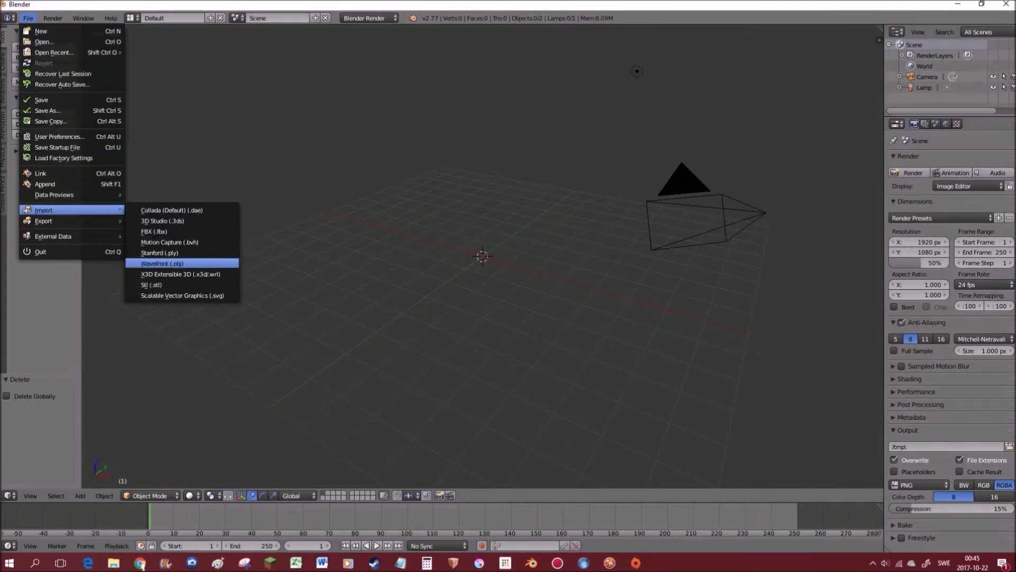
click(169, 263)
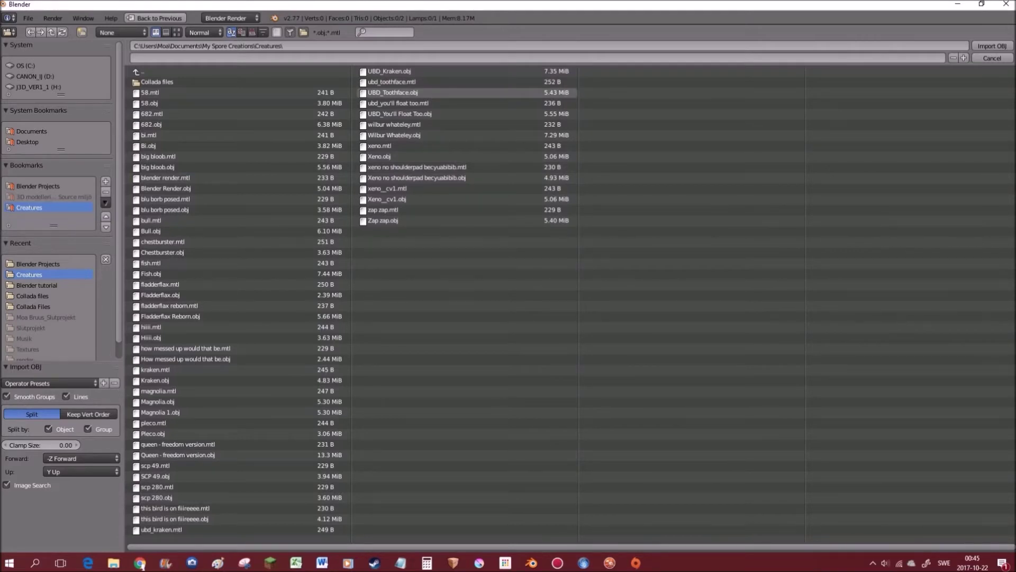
click(393, 92)
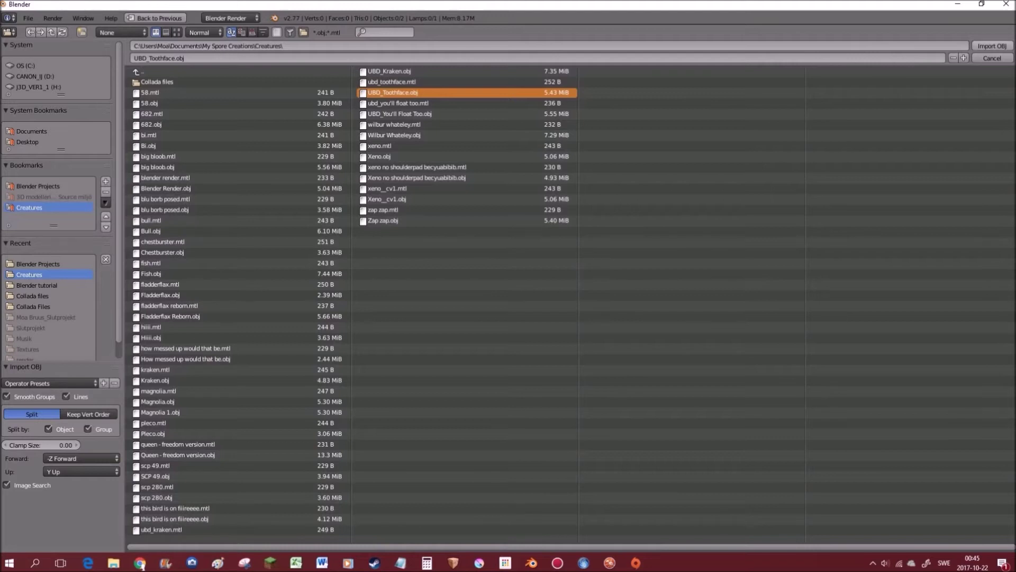
click(993, 46)
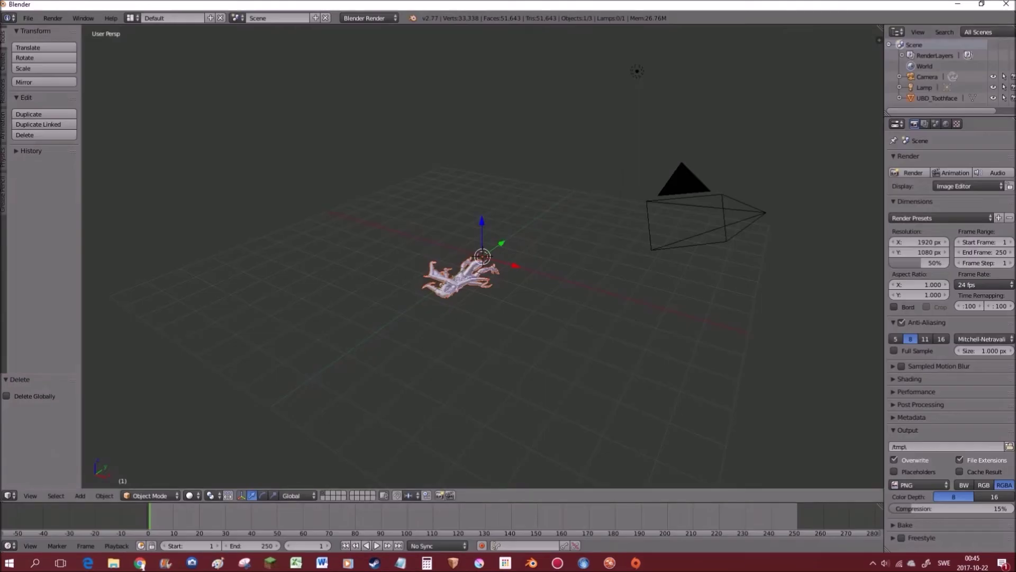
Examine the shape and orientation of the imported creature model up close and from several angles
scroll(482, 256, up, 7)
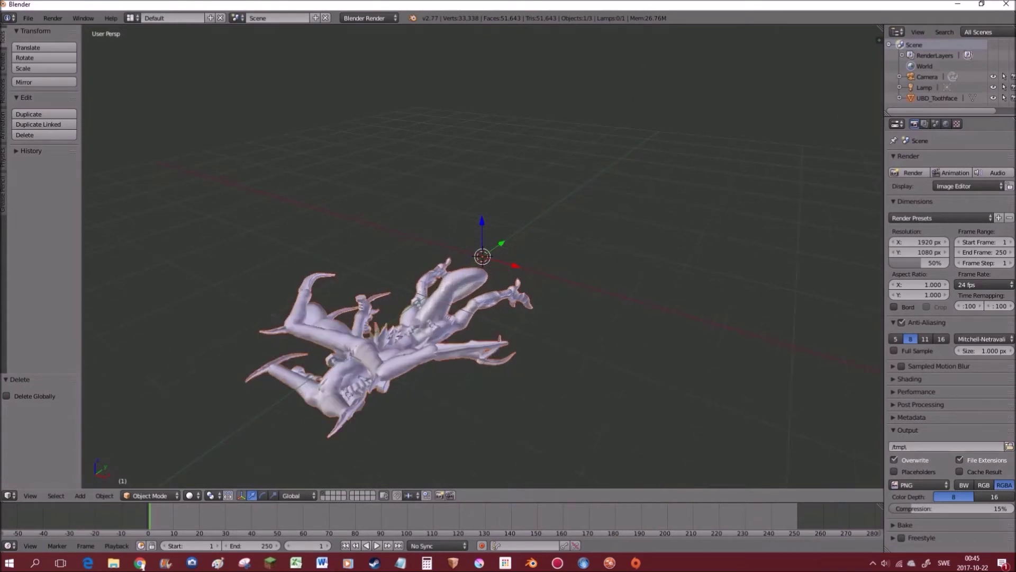
middle_drag(482, 297, 493, 276)
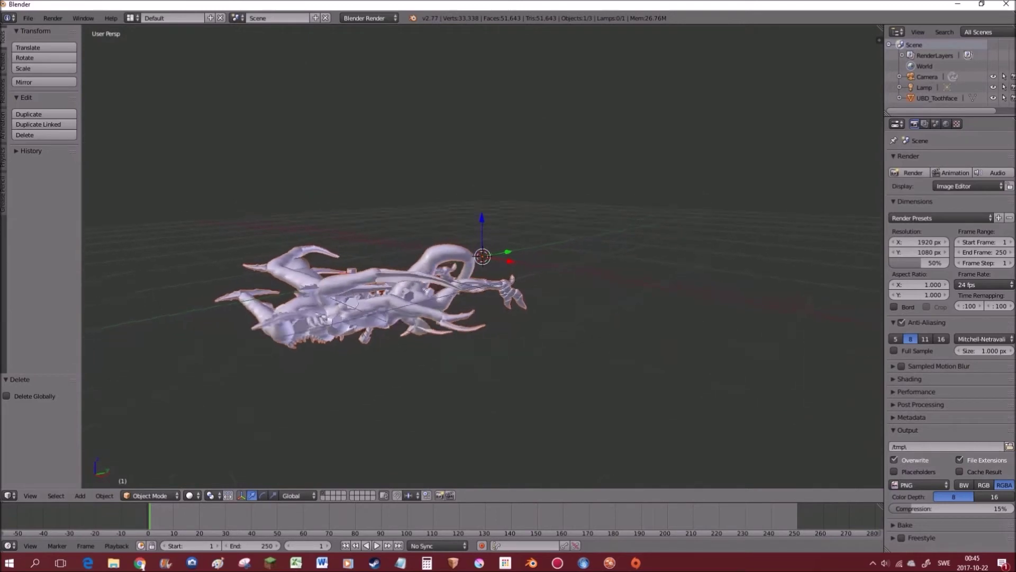
middle_drag(582, 116, 583, 143)
scroll(482, 257, down, 1)
scroll(482, 256, up, 1)
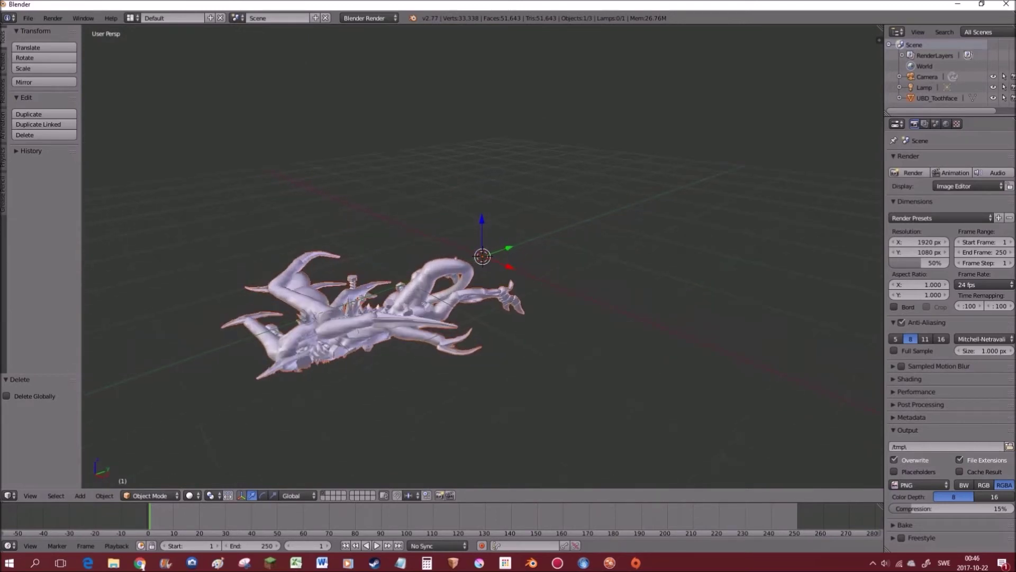
scroll(483, 256, down, 1)
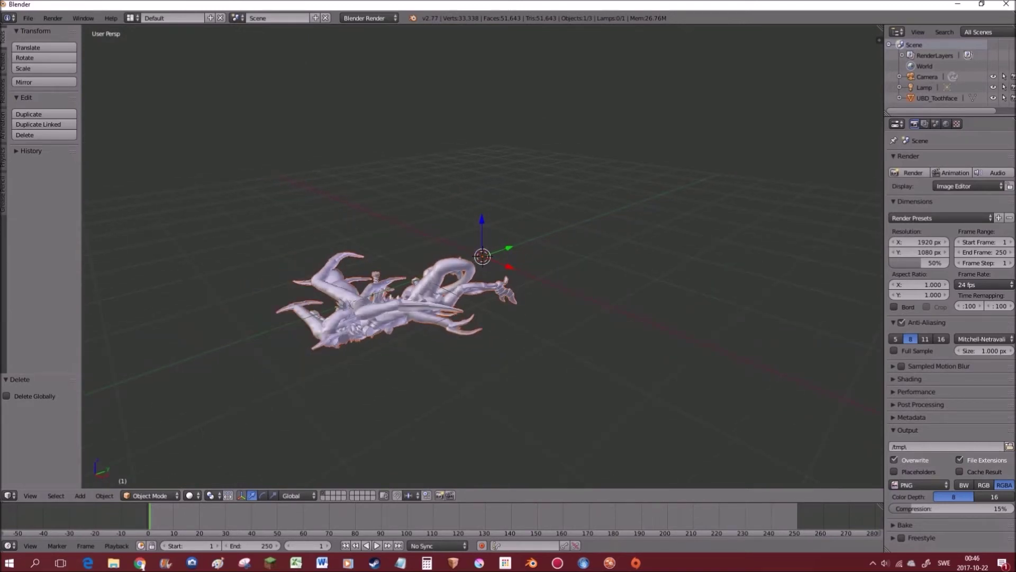
Rotate the imported creature 270° about the global X axis so that it stands upright
key(r)
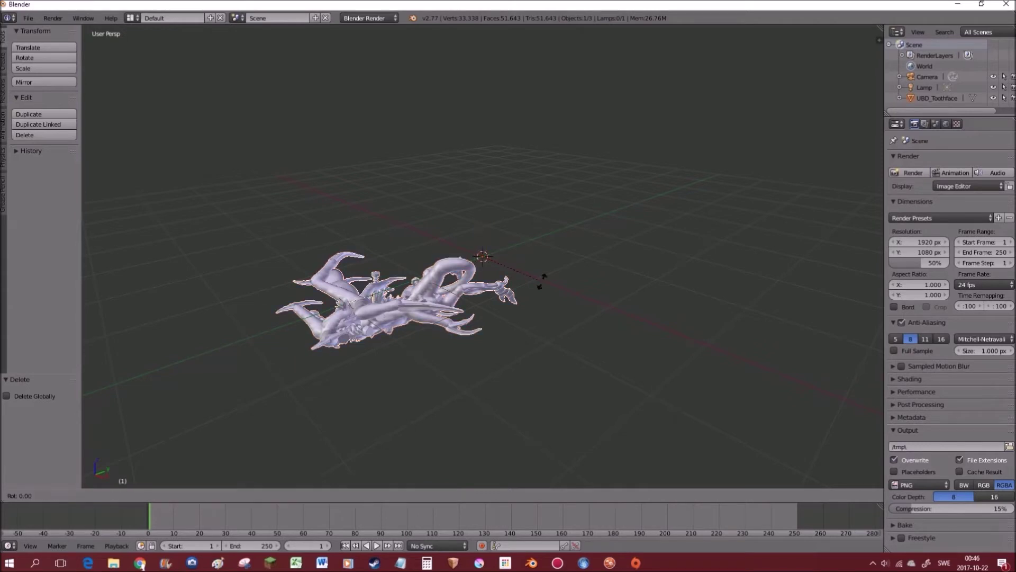
text(x)
text(270)
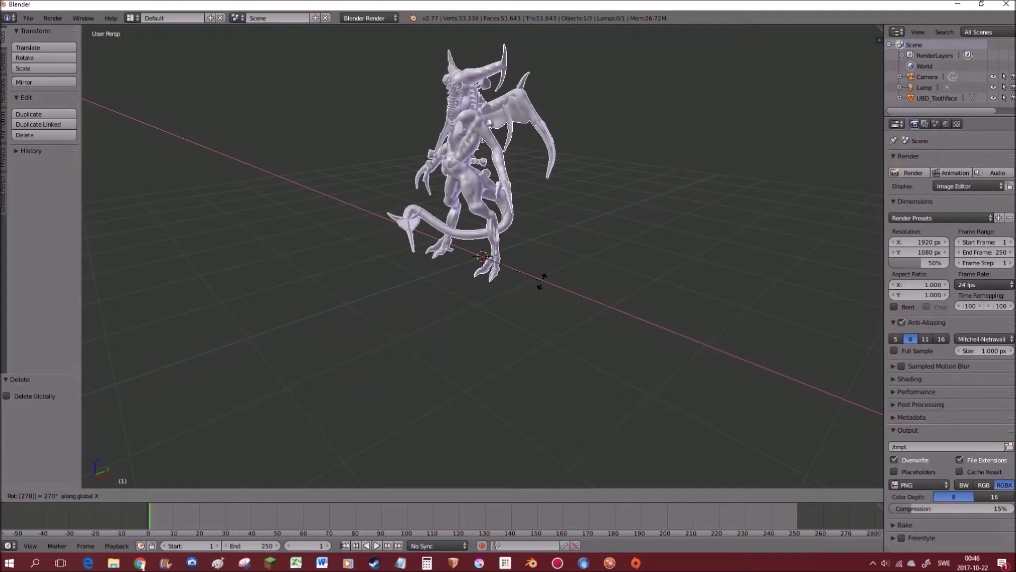
key(Return)
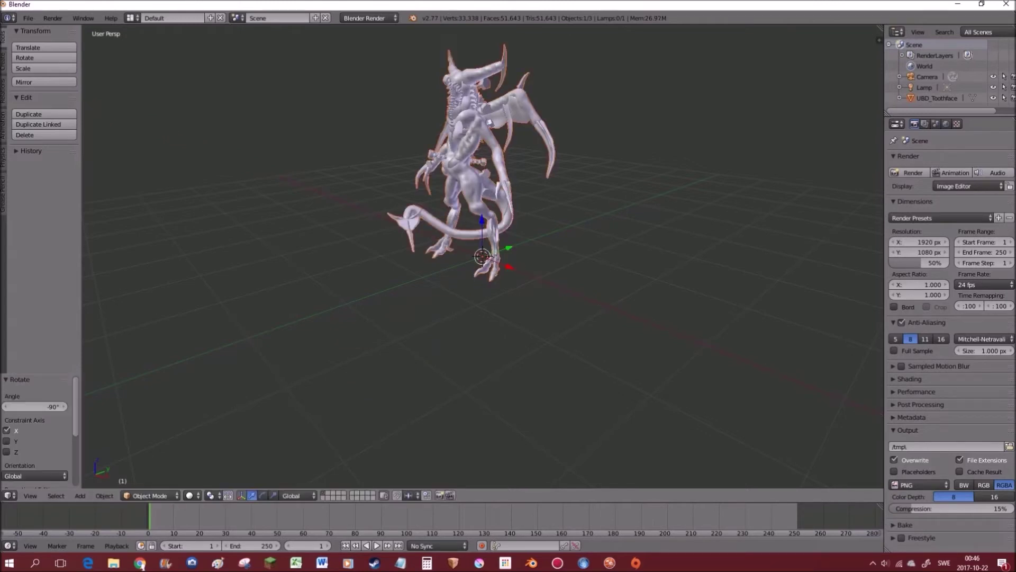
middle_drag(482, 256, 503, 262)
scroll(503, 262, up, 1)
shift+middle_drag(503, 262, 507, 339)
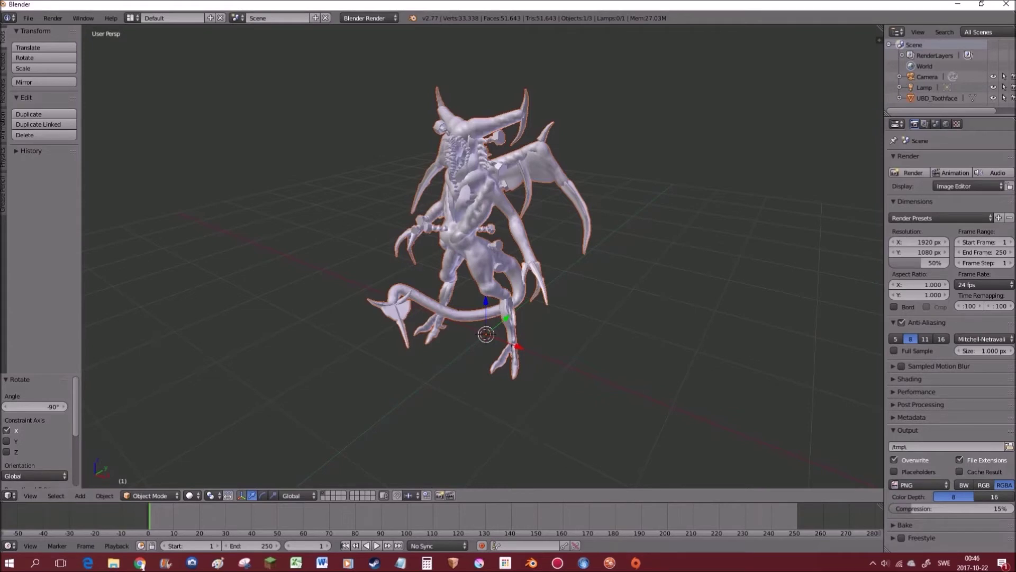
Hide the 3D view's tool shelf and enlarge the timeline area to about a third of the window height
key(t)
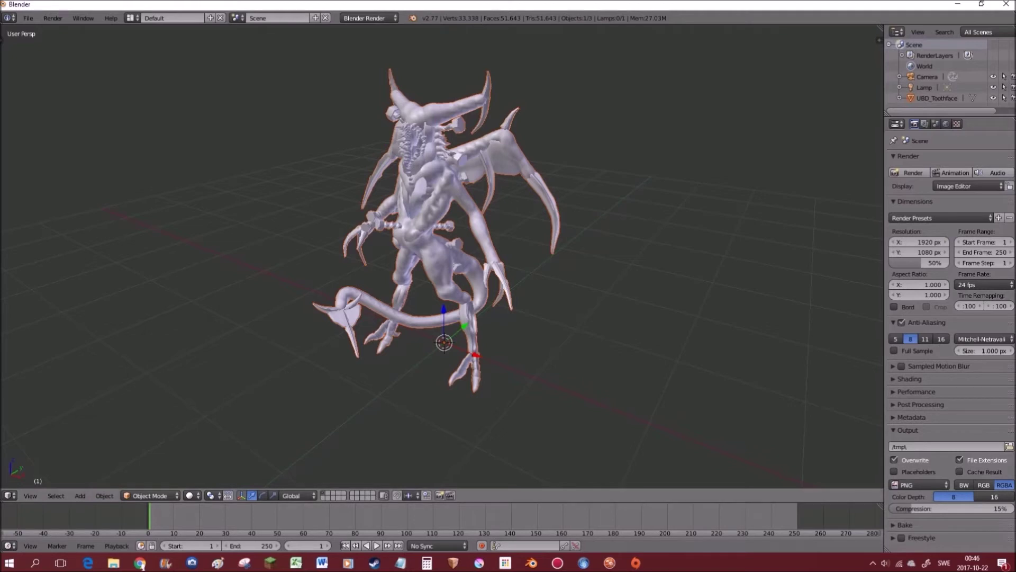
drag(122, 503, 121, 373)
drag(530, 372, 529, 357)
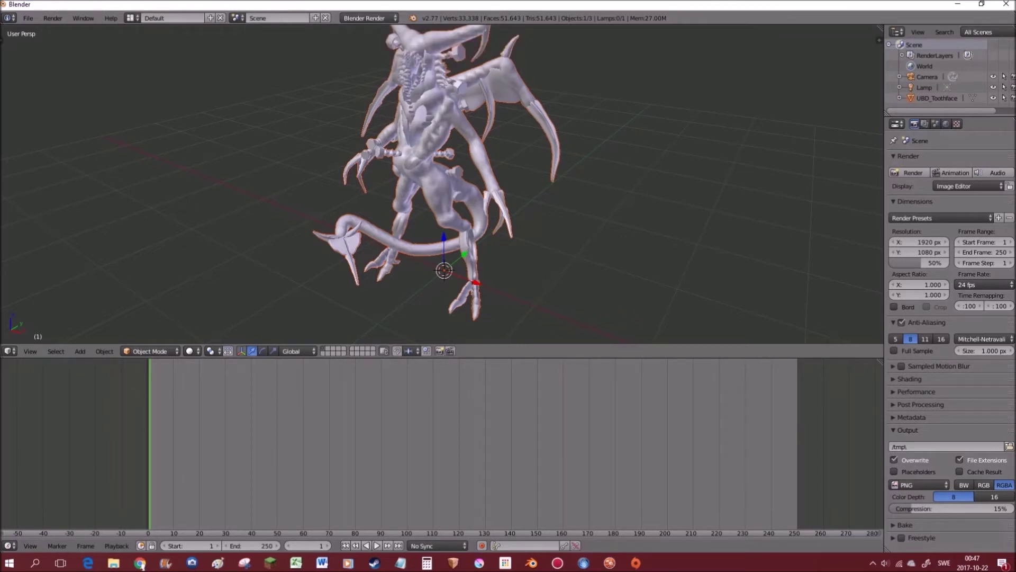
Switch the render engine to Cycles Render and turn the timeline area into a Node Editor
click(369, 18)
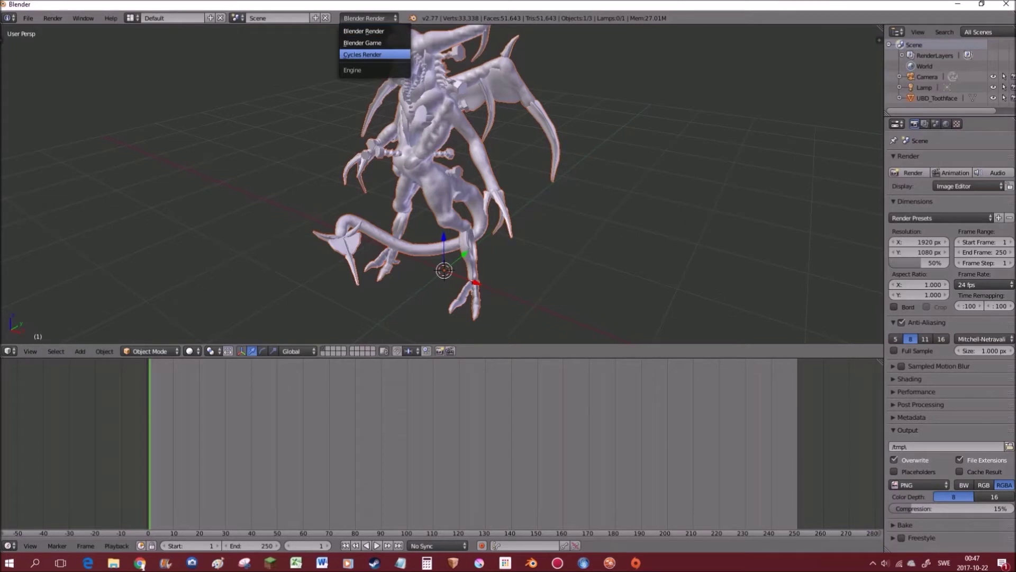
click(362, 55)
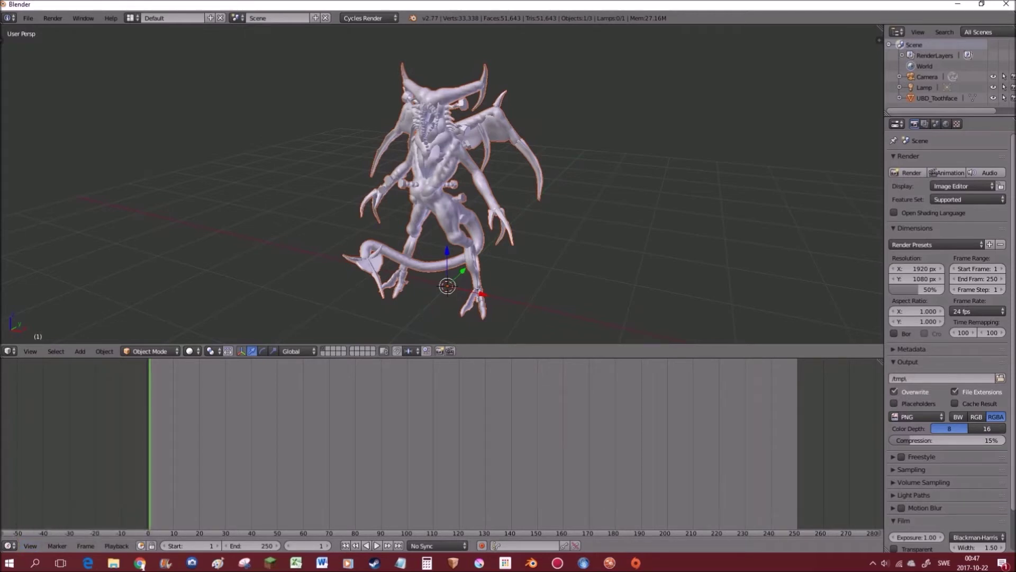
click(9, 546)
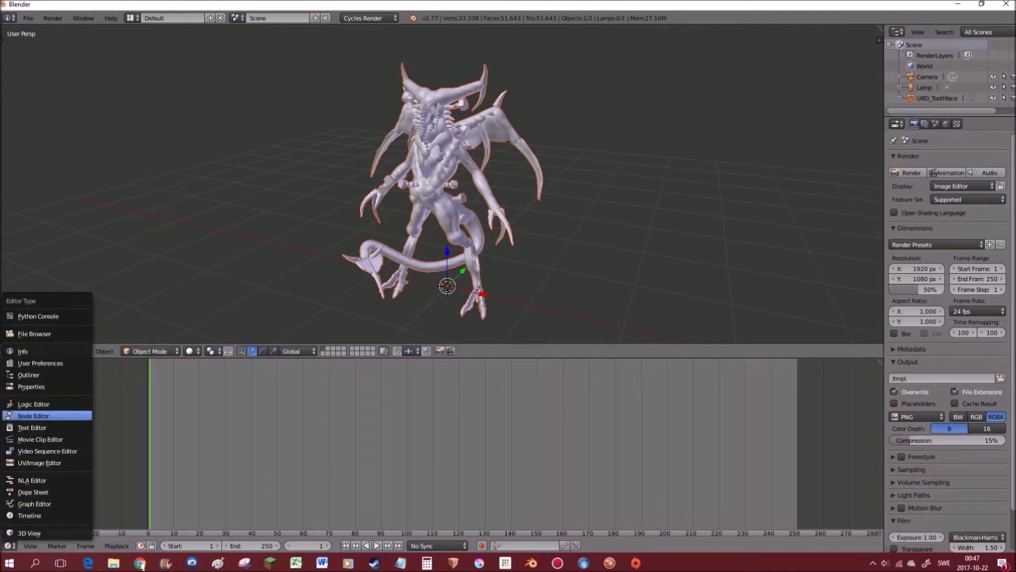
click(33, 416)
scroll(442, 183, up, 1)
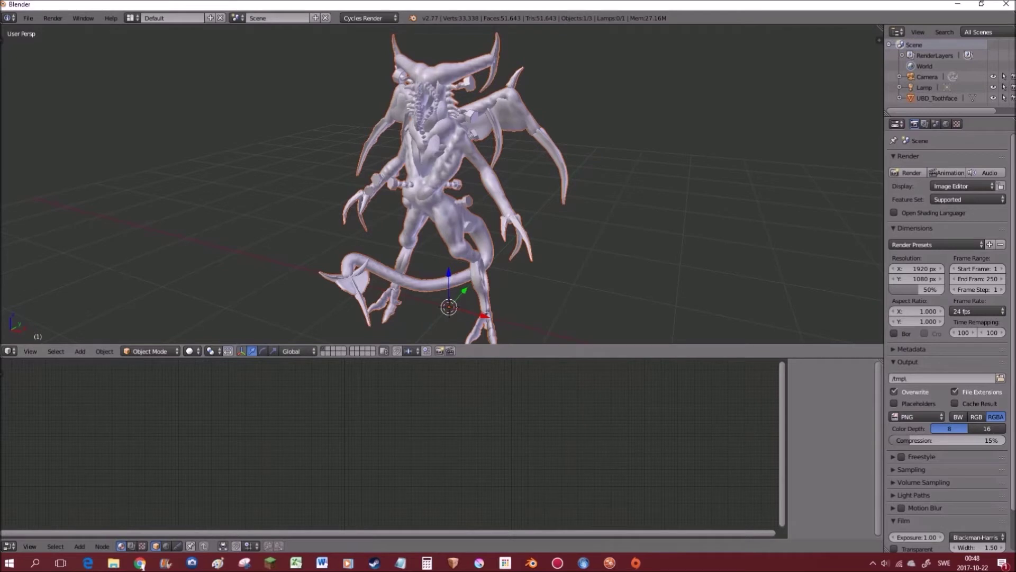
Select the creature and enable nodes for its Asset_Material
right_click(436, 174)
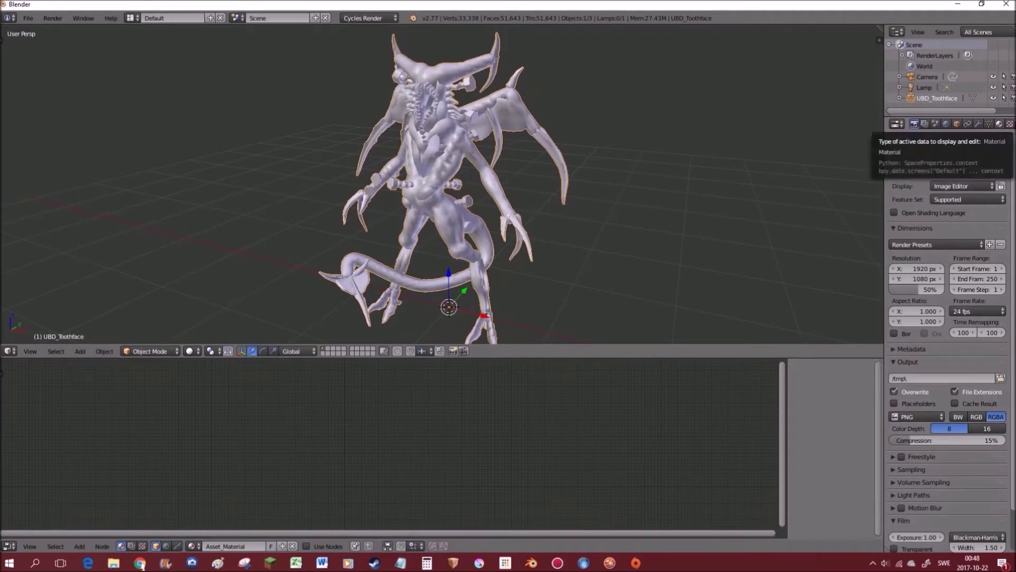
click(999, 124)
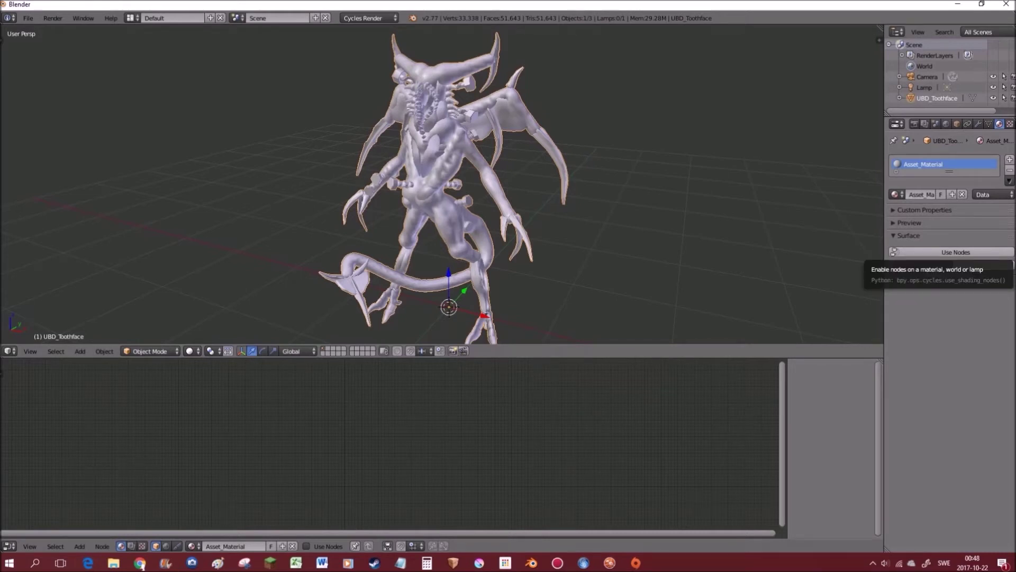
click(956, 252)
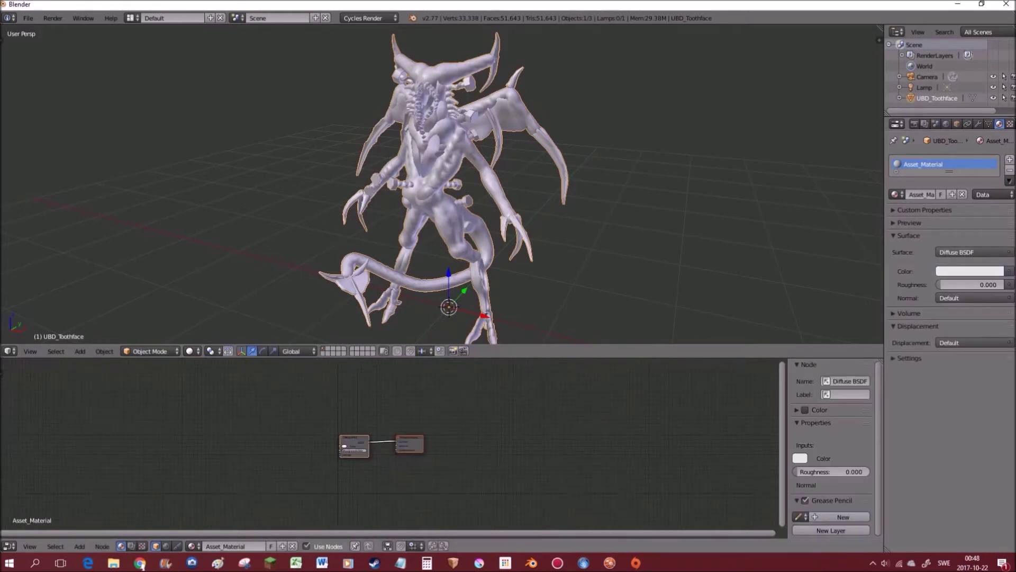
Disconnect the Diffuse BSDF node from the Material Output and space the two nodes apart to leave a gap between them
scroll(386, 444, up, 3)
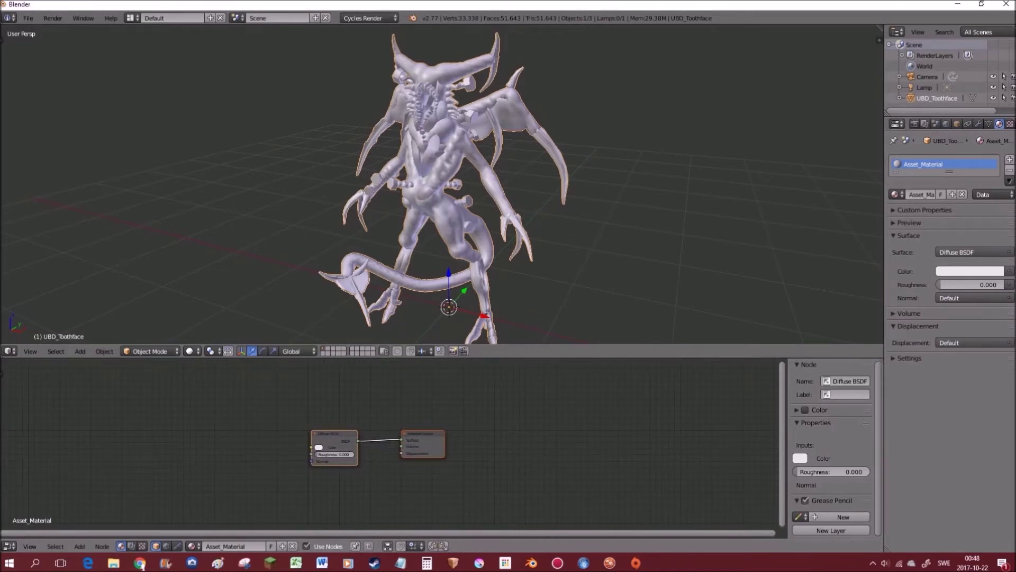
scroll(378, 439, up, 2)
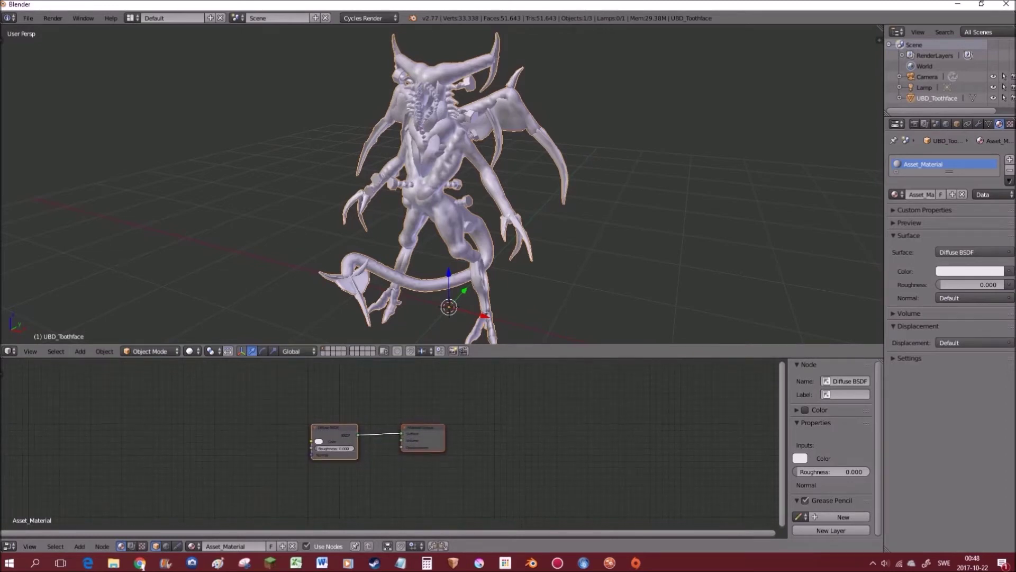
scroll(380, 440, up, 1)
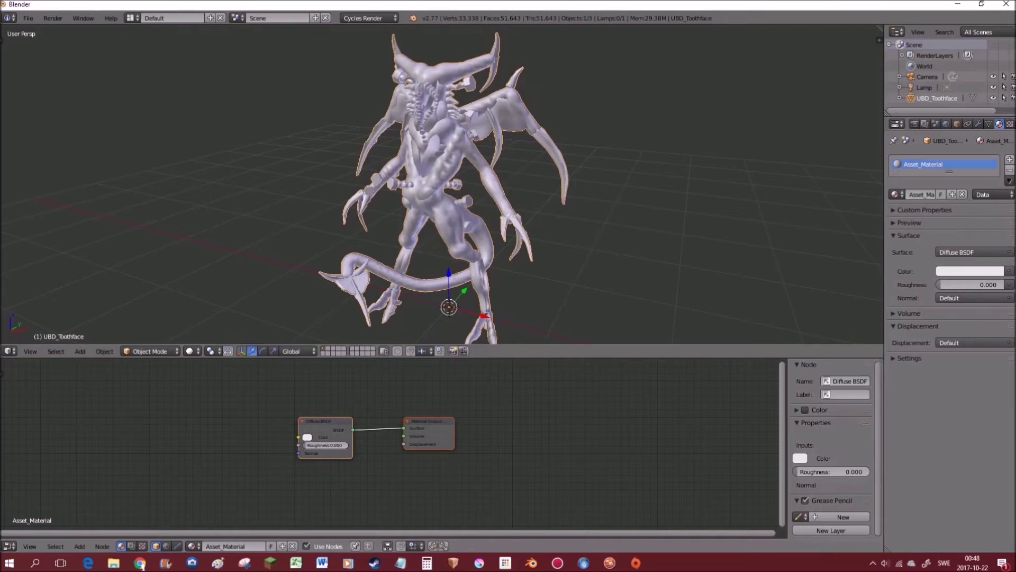
drag(306, 429, 330, 415)
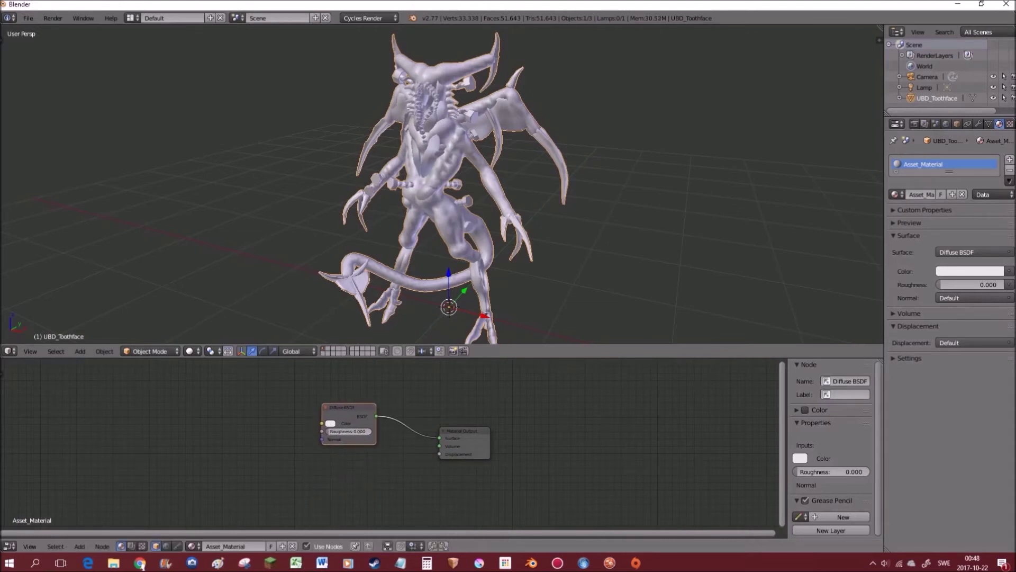
drag(440, 438, 405, 430)
mouse_move(350, 408)
mouse_down()
mouse_move(367, 408)
mouse_move(357, 405)
mouse_up()
drag(463, 430, 571, 429)
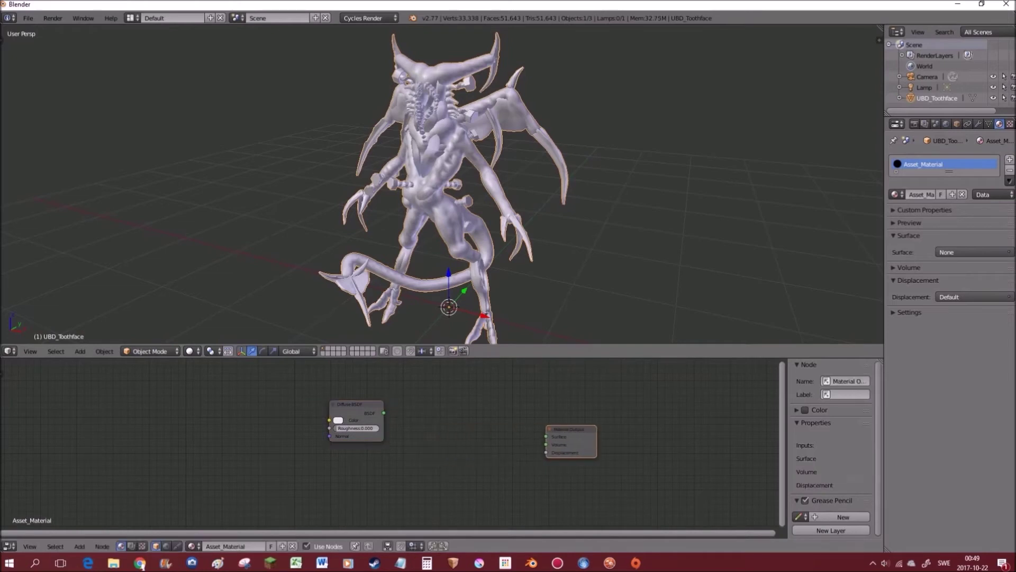
drag(356, 404, 420, 402)
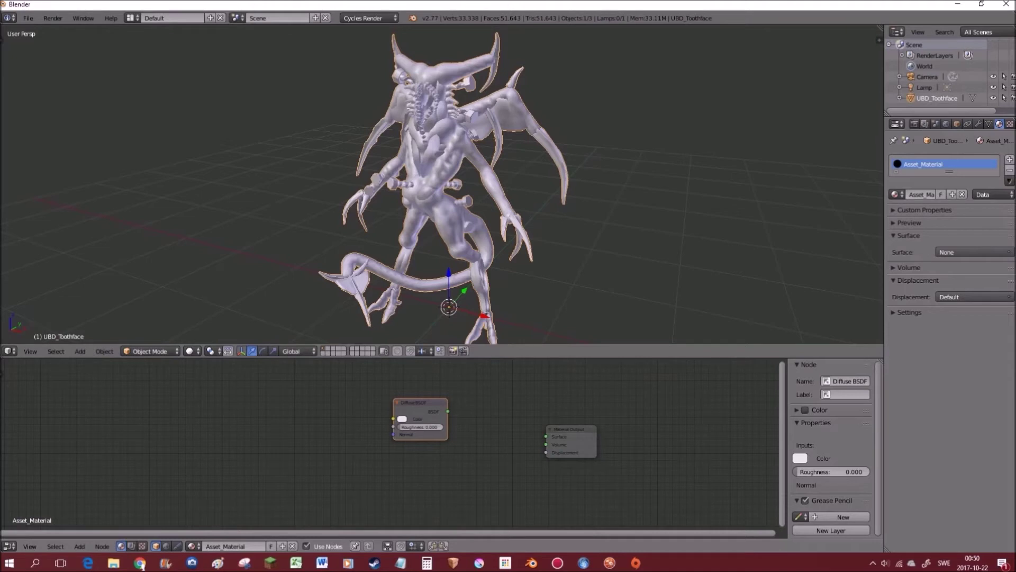
key(shift+a)
mouse_move(466, 444)
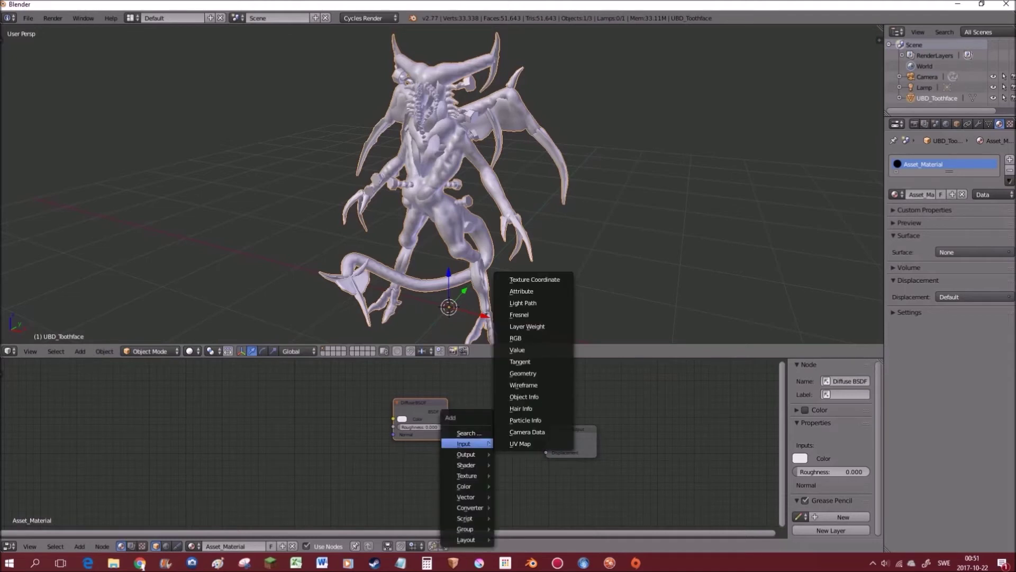
key(Escape)
key(Escape)
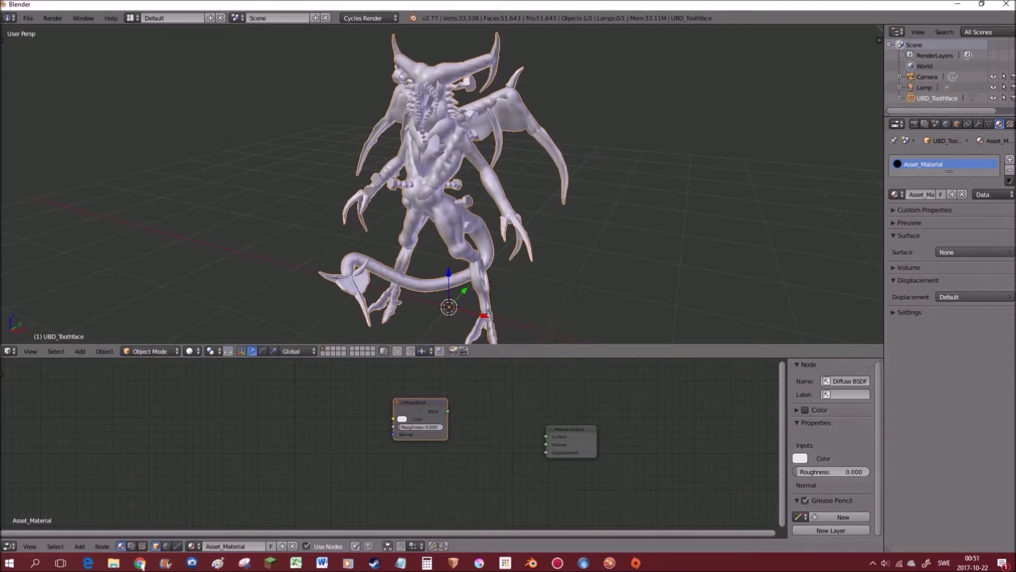
click(79, 546)
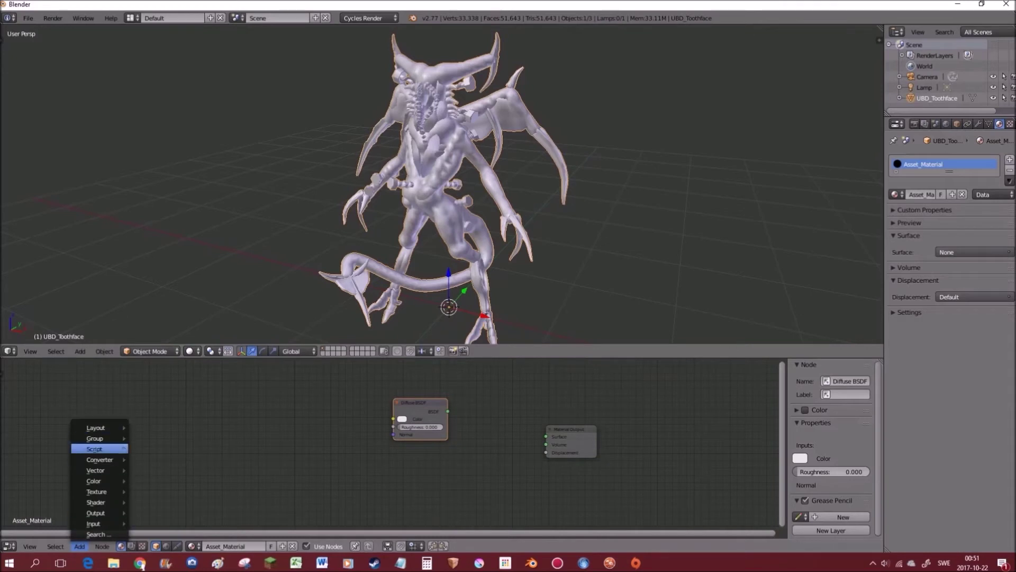
key(Escape)
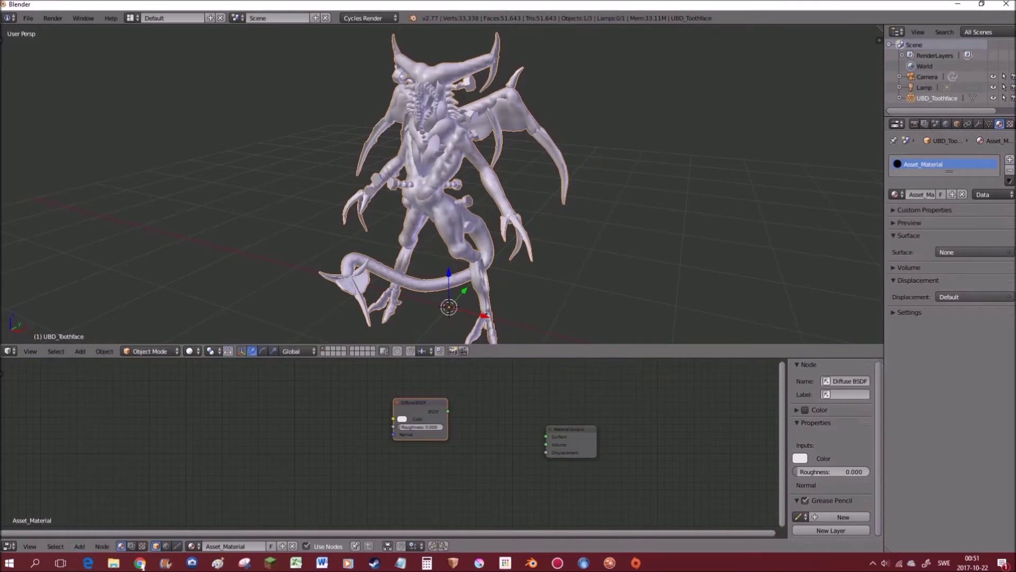
Add a Mix Shader node and place it between the Diffuse BSDF and Material Output nodes
key(shift+a)
mouse_move(474, 443)
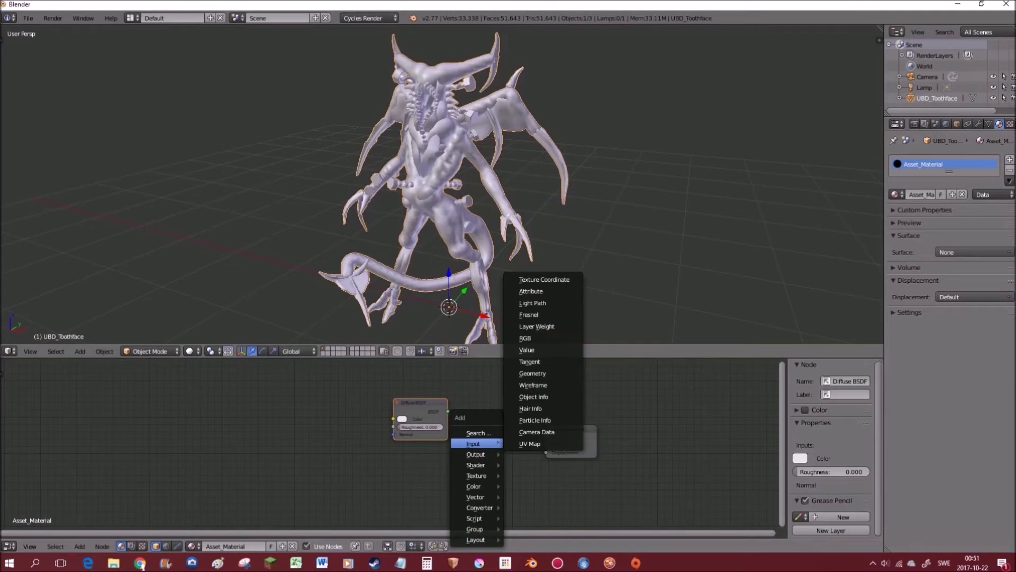
mouse_move(476, 465)
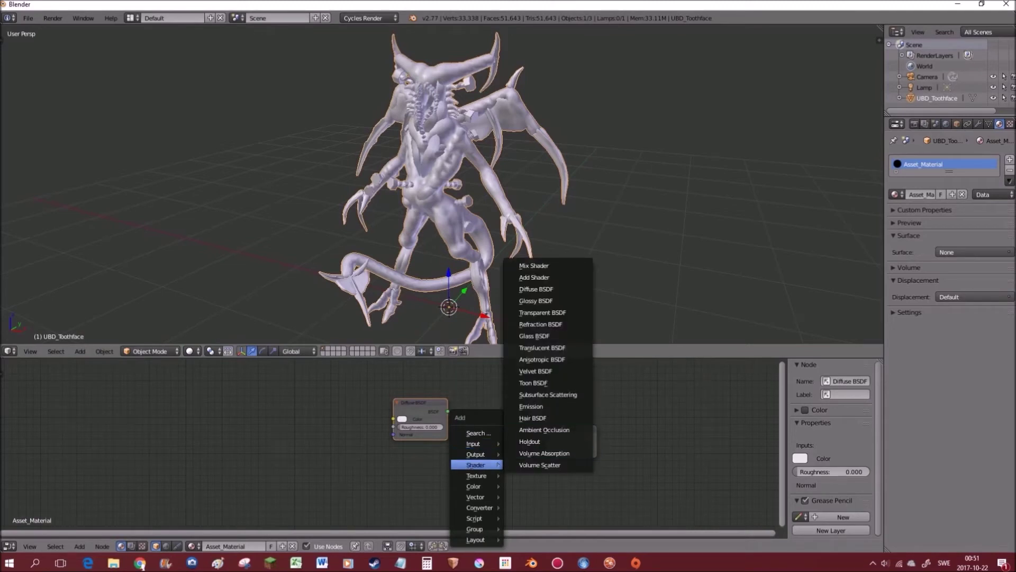
click(533, 266)
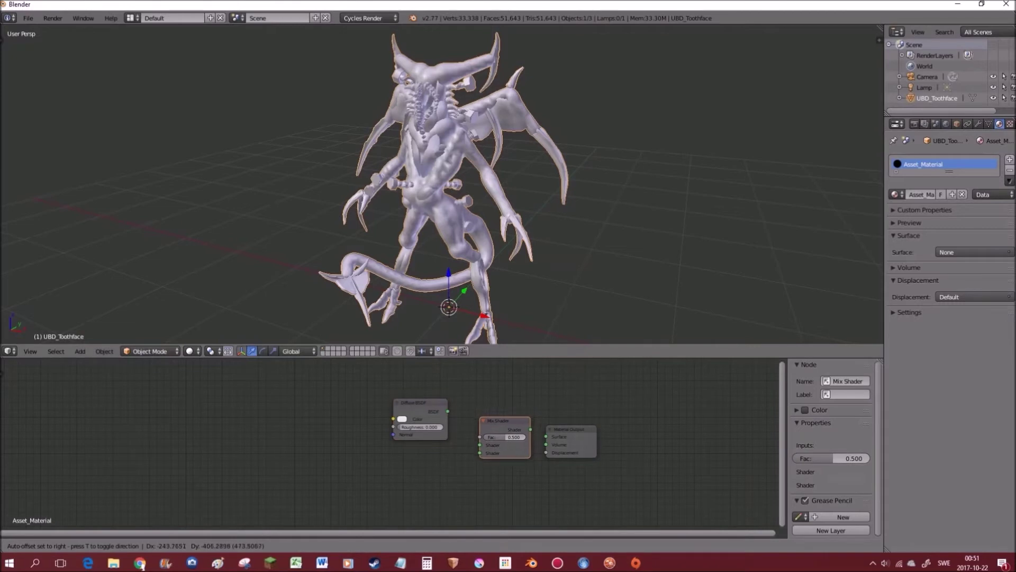
click(492, 441)
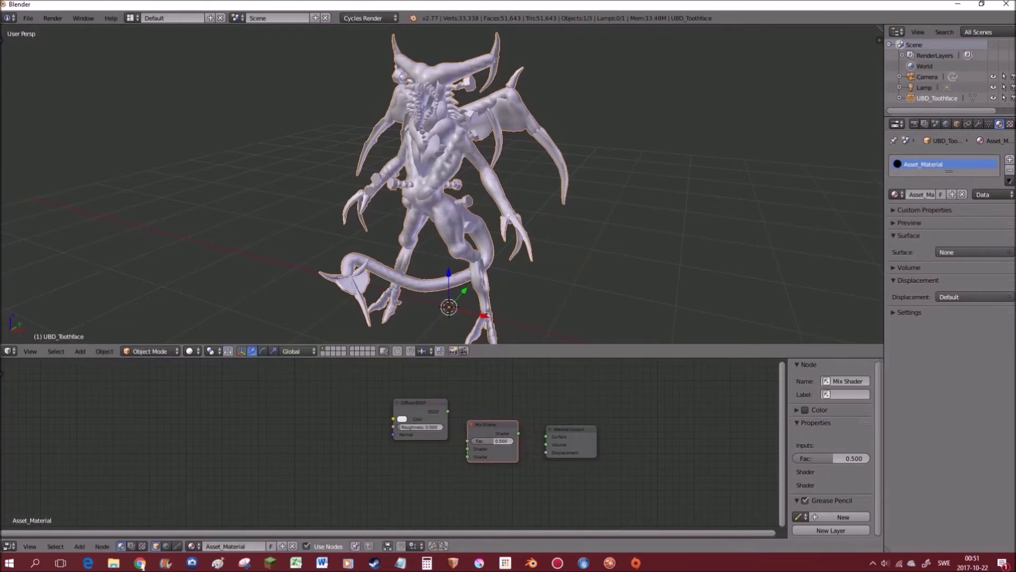
Connect the Diffuse BSDF to the Mix Shader's first shader input and the Mix Shader's output to the Material Output's Surface
drag(421, 404, 468, 448)
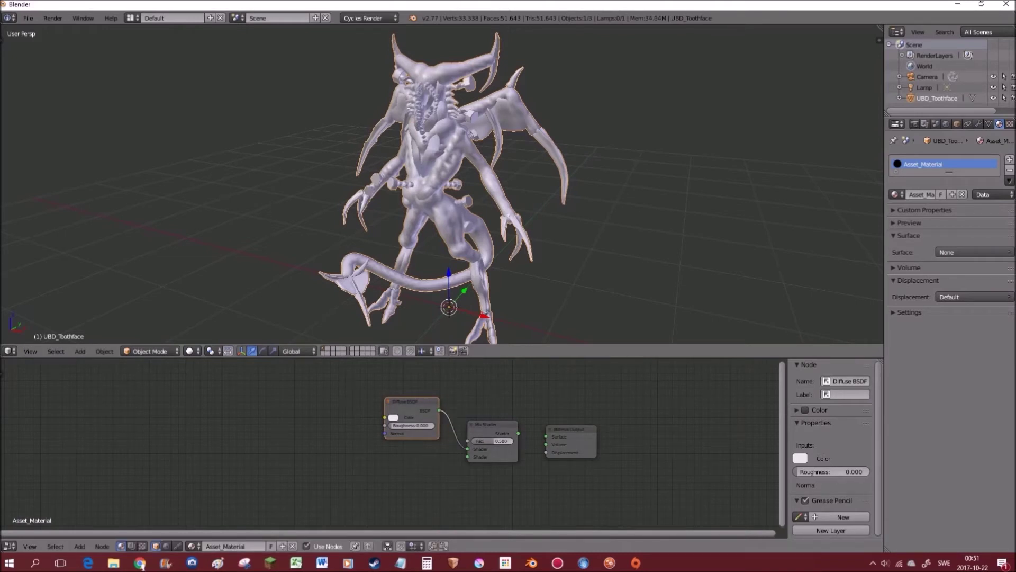
mouse_move(468, 449)
mouse_down()
mouse_move(448, 418)
mouse_move(444, 439)
mouse_move(467, 448)
mouse_up()
drag(518, 434, 545, 436)
drag(488, 424, 490, 423)
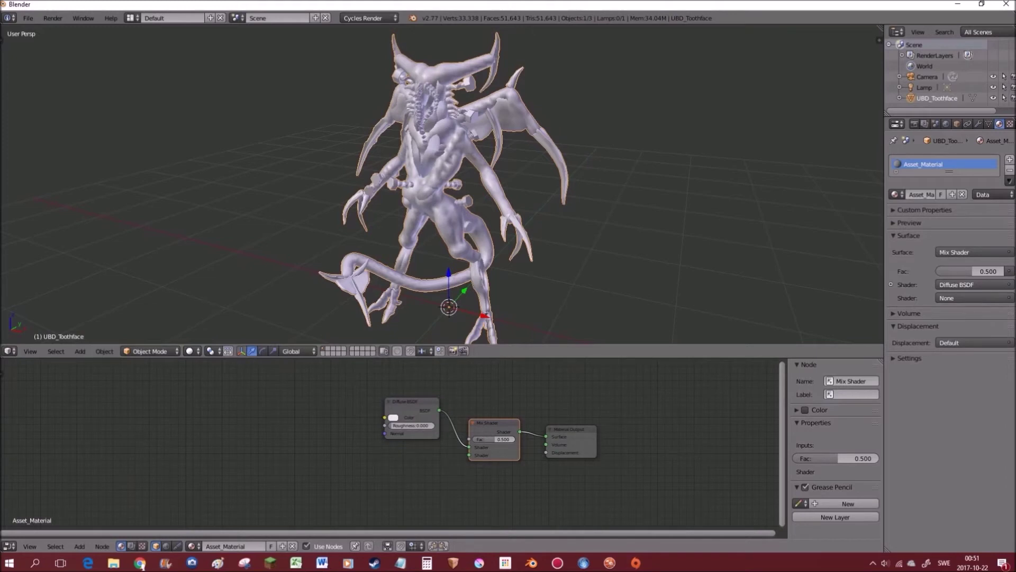
Add a Glossy BSDF node below the Diffuse BSDF and connect it to the Mix Shader's second shader input
key(shift+a)
mouse_move(397, 475)
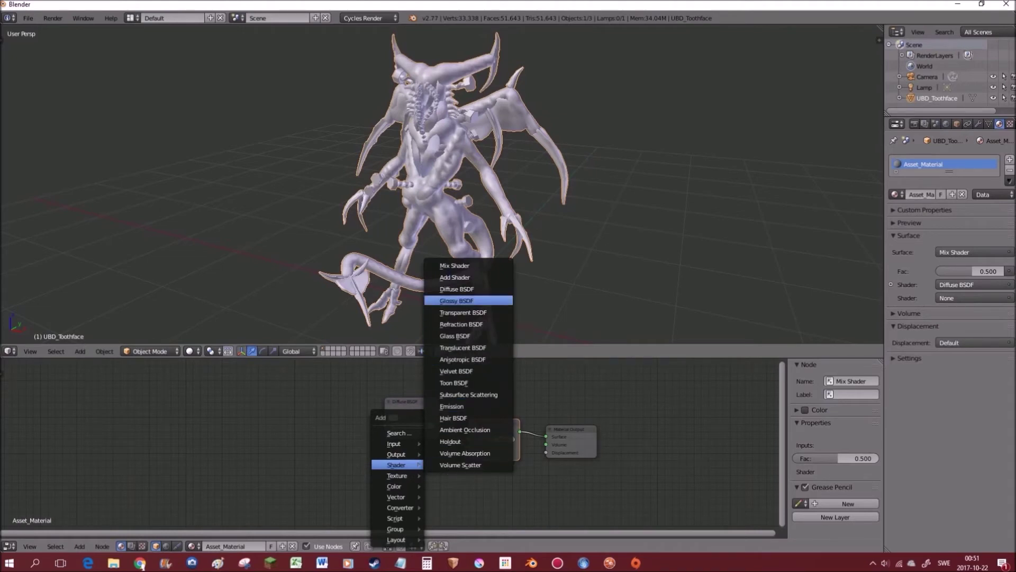
click(457, 300)
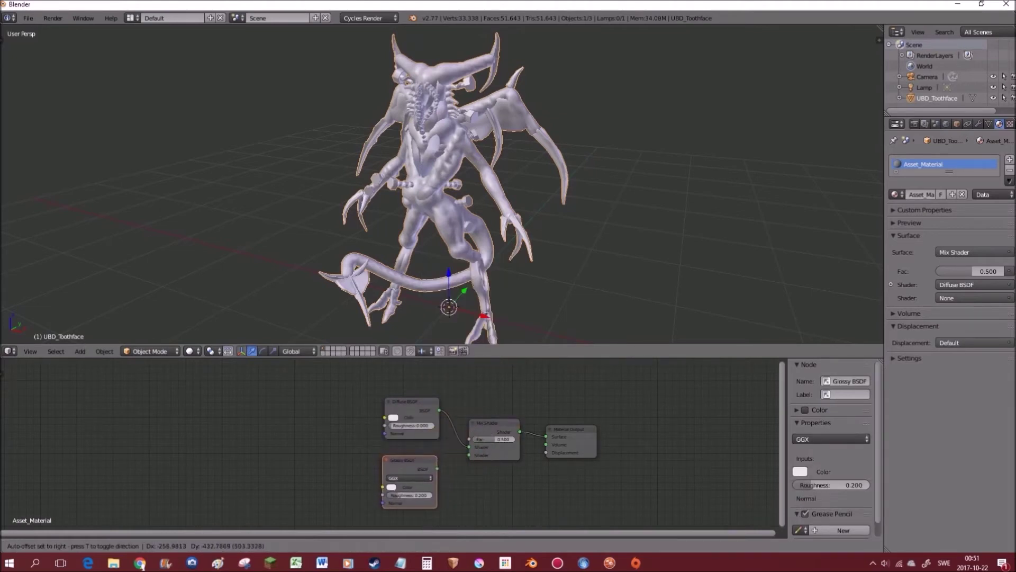
click(385, 458)
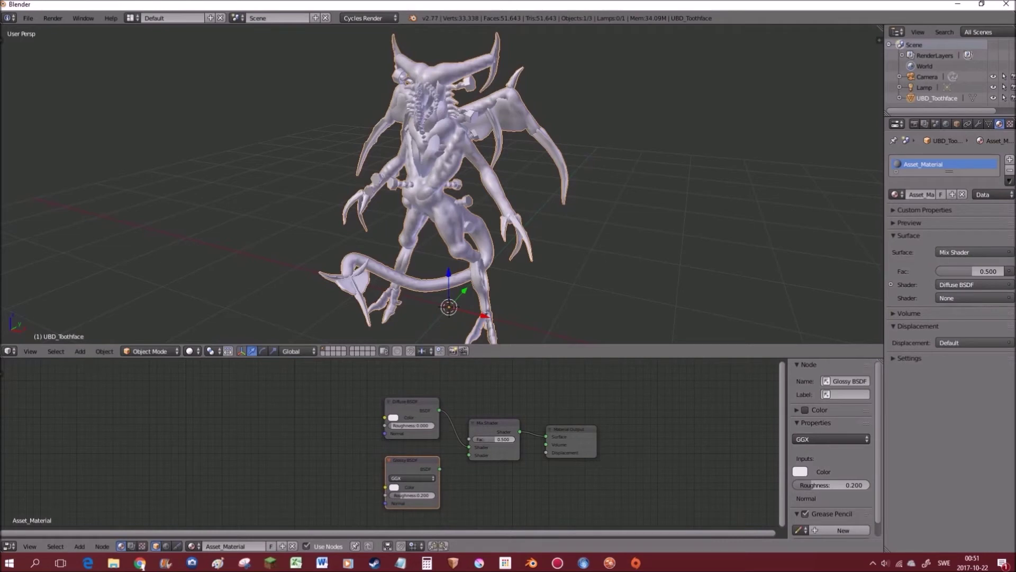
drag(439, 468, 415, 464)
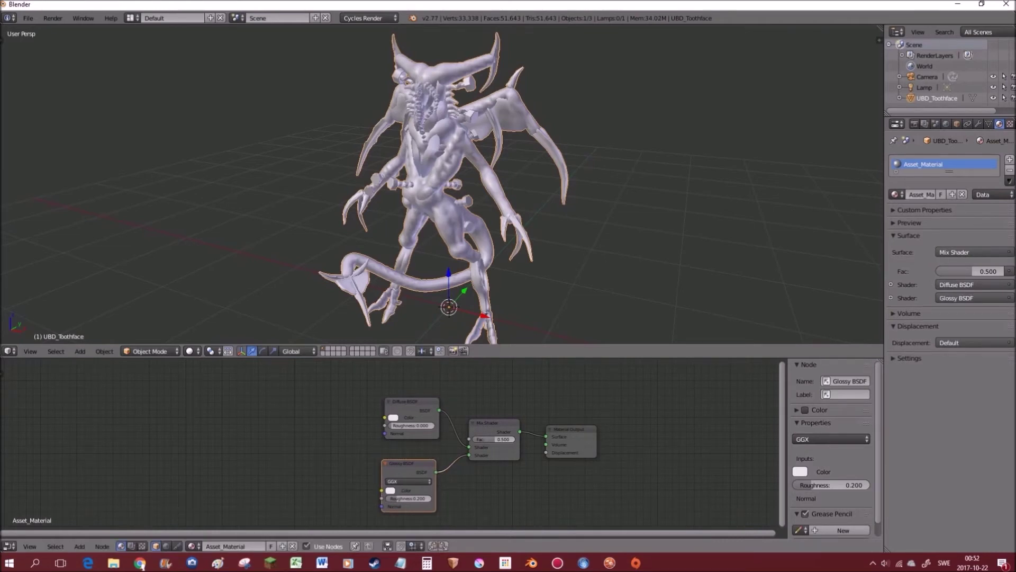
middle_drag(414, 464, 476, 463)
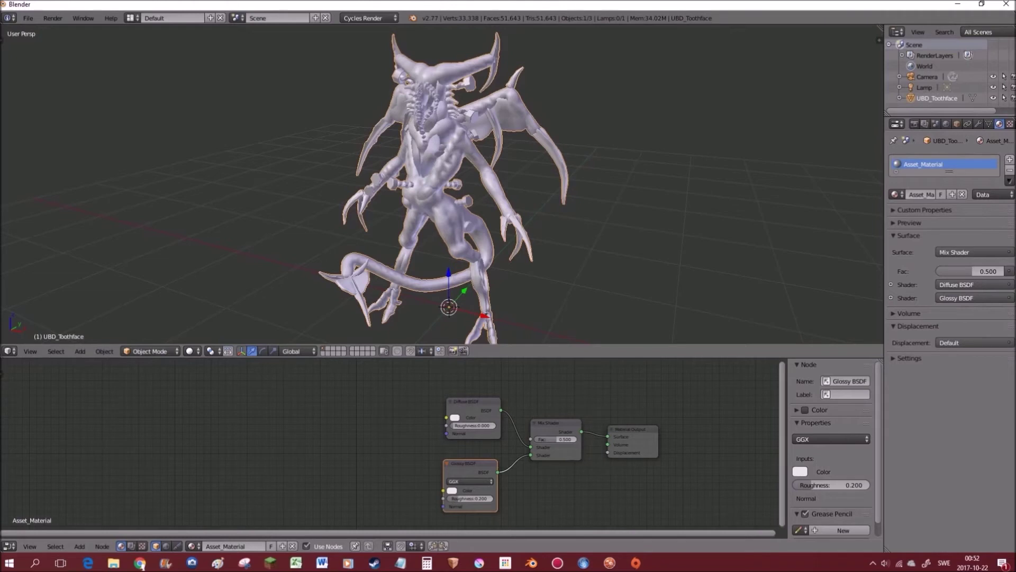
middle_drag(454, 408, 454, 478)
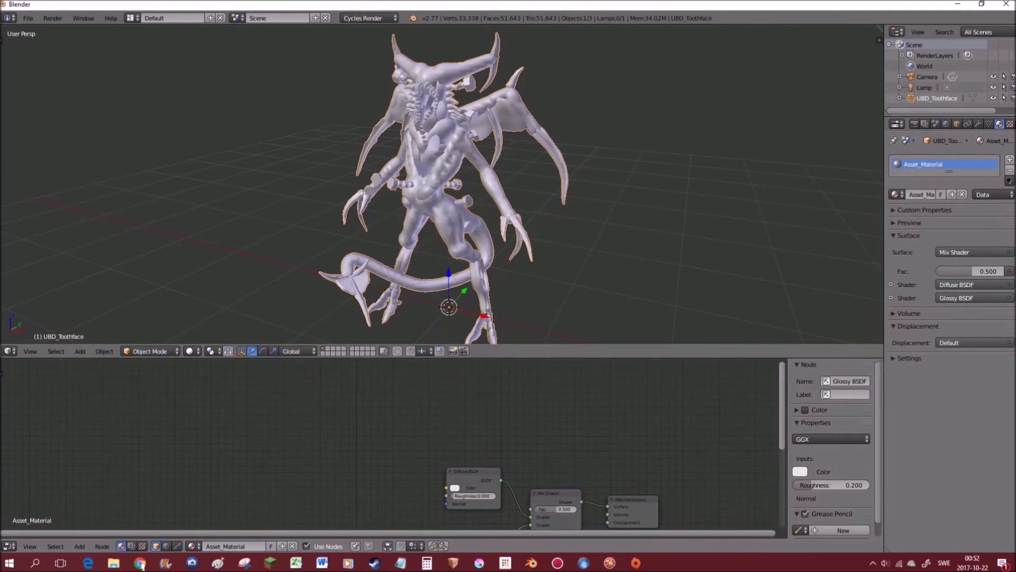
Add an Image Texture node above the Diffuse BSDF and connect its Color output to the Mix Shader's Fac input
key(shift+a)
mouse_move(443, 421)
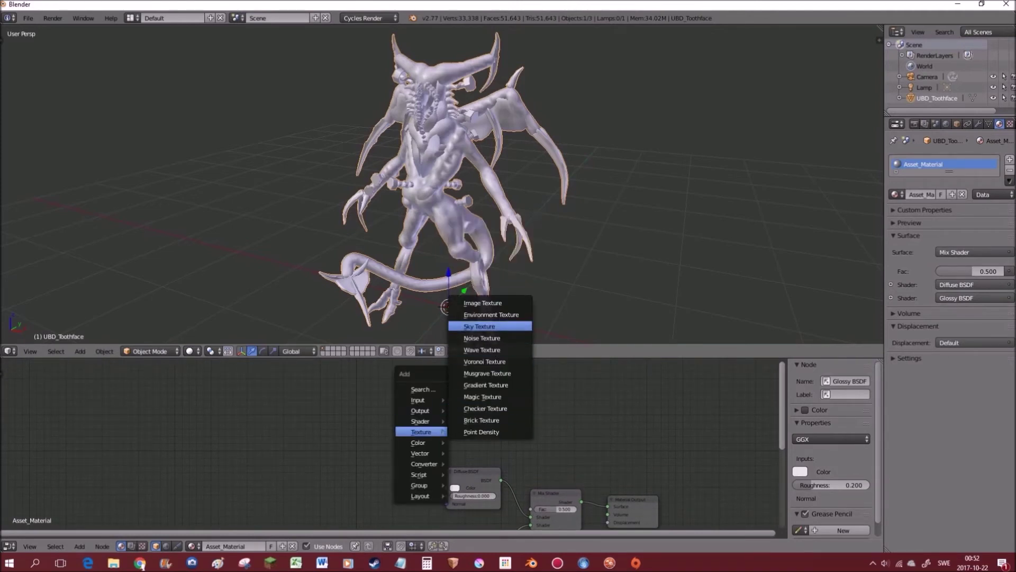
click(483, 302)
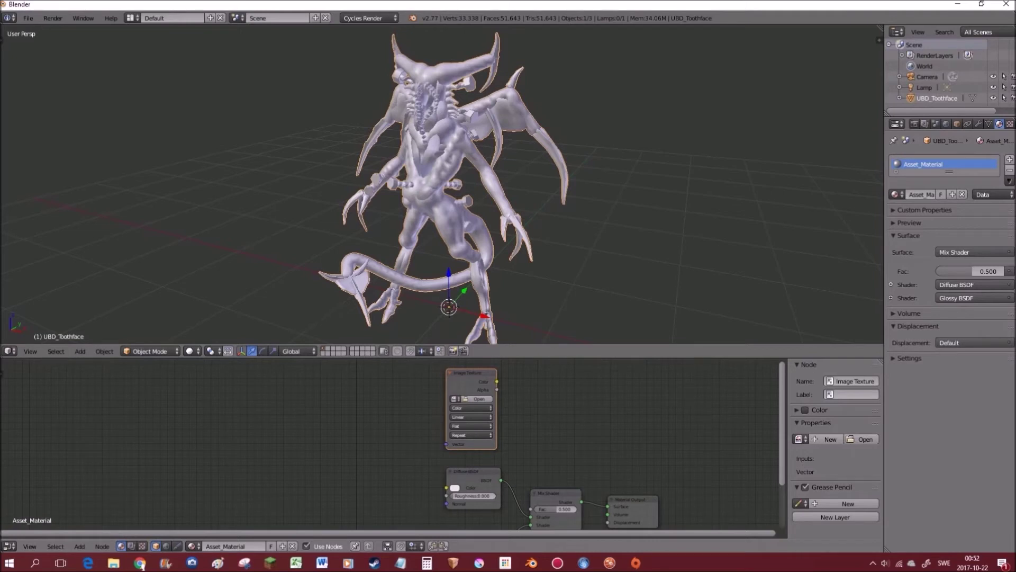
drag(497, 382, 531, 508)
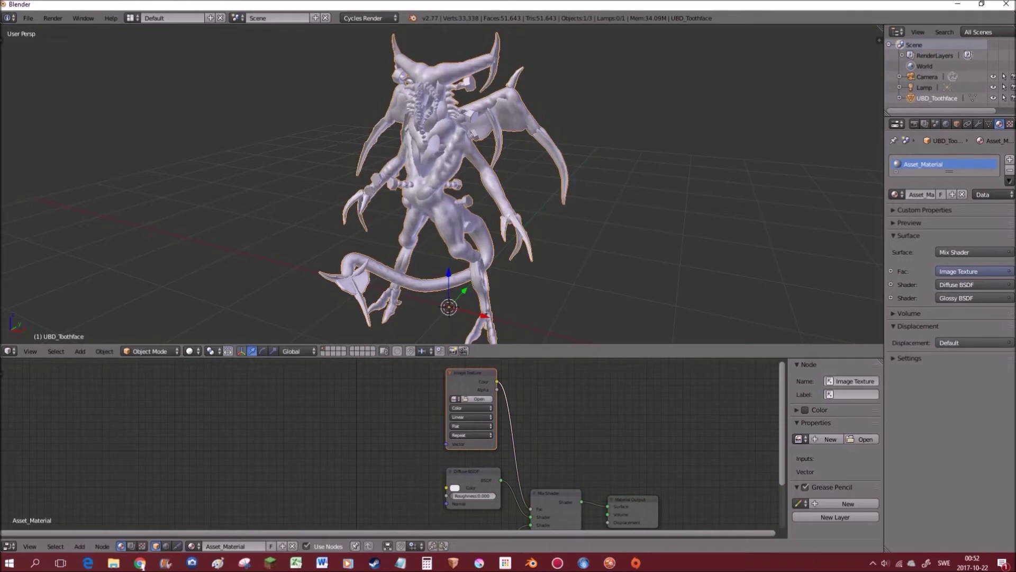
Move the Image Texture, Diffuse BSDF and Glossy BSDF nodes farther from the Mix Shader, roughly aligned in one column
drag(468, 373, 450, 380)
drag(467, 471, 443, 480)
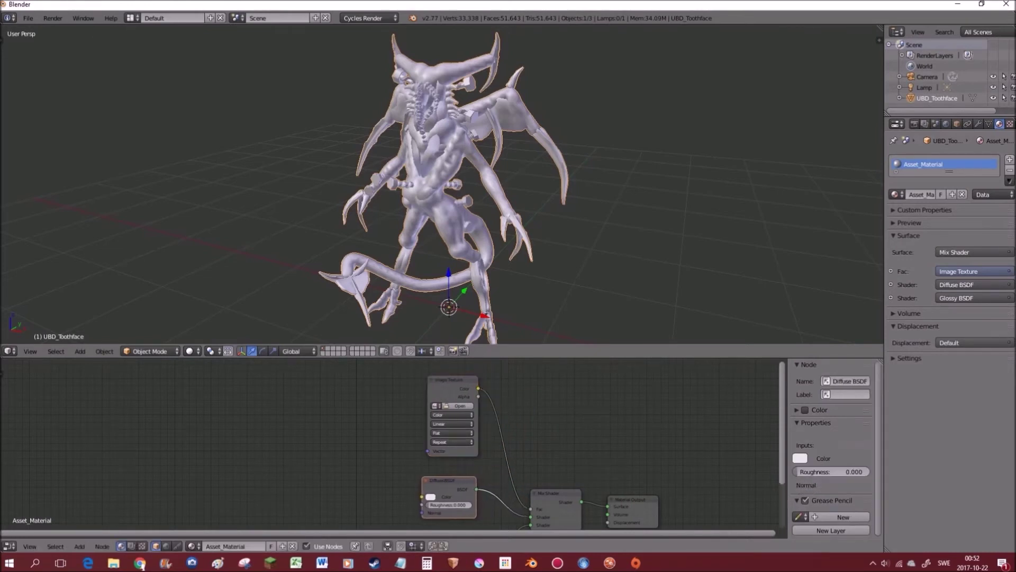
middle_drag(442, 480, 442, 435)
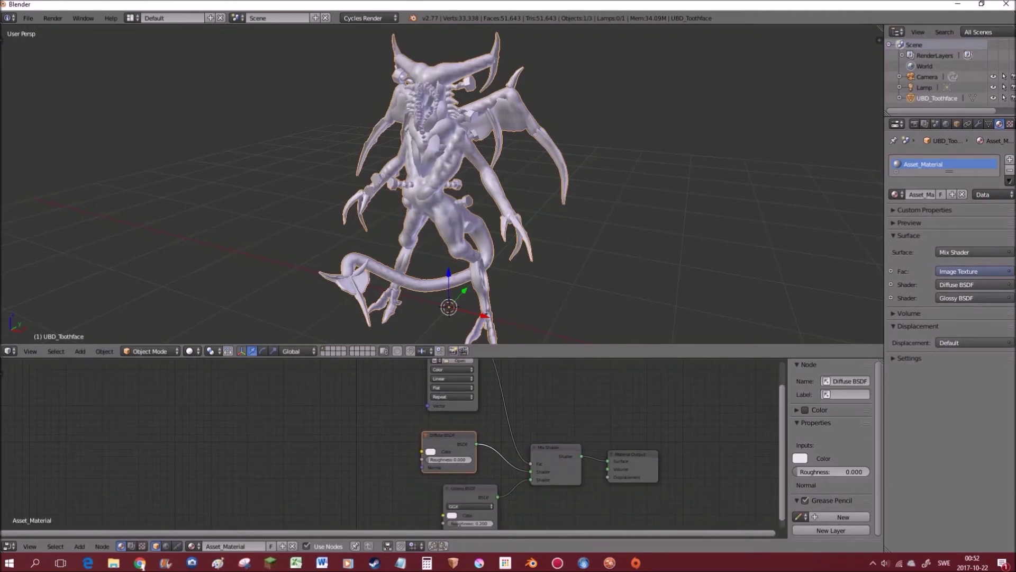
drag(468, 498, 449, 498)
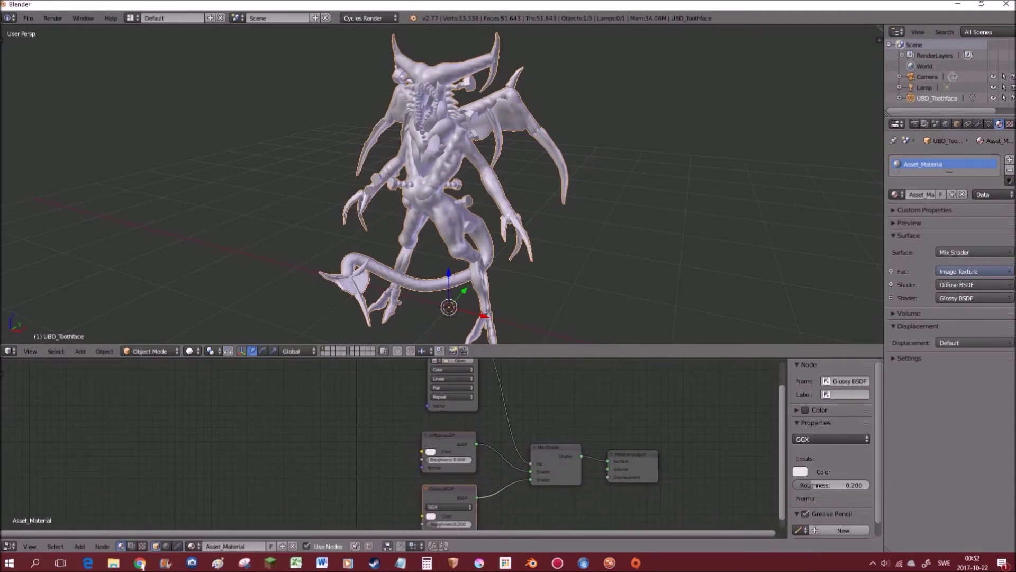
middle_drag(449, 371, 448, 403)
click(448, 376)
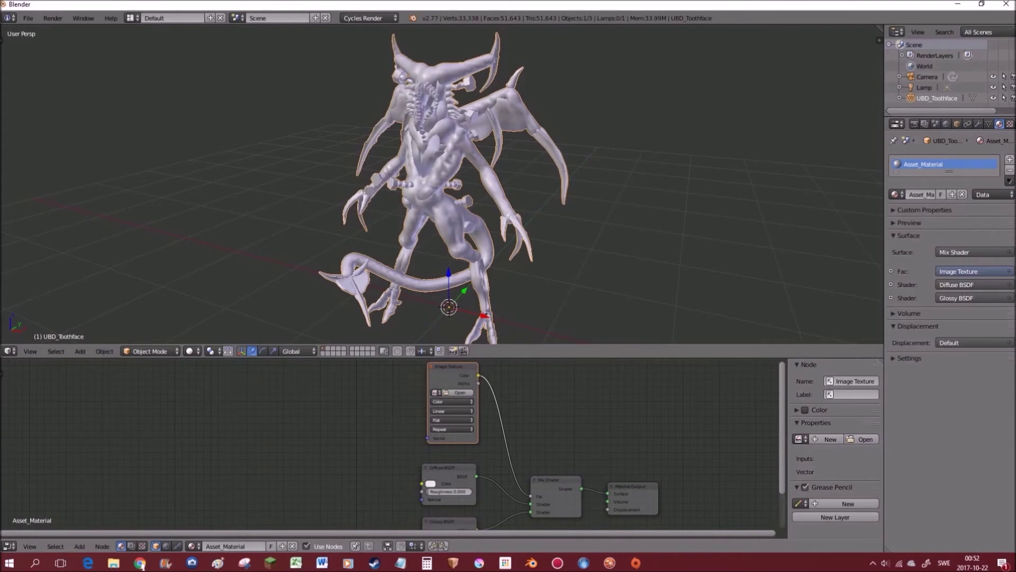
drag(450, 368, 449, 373)
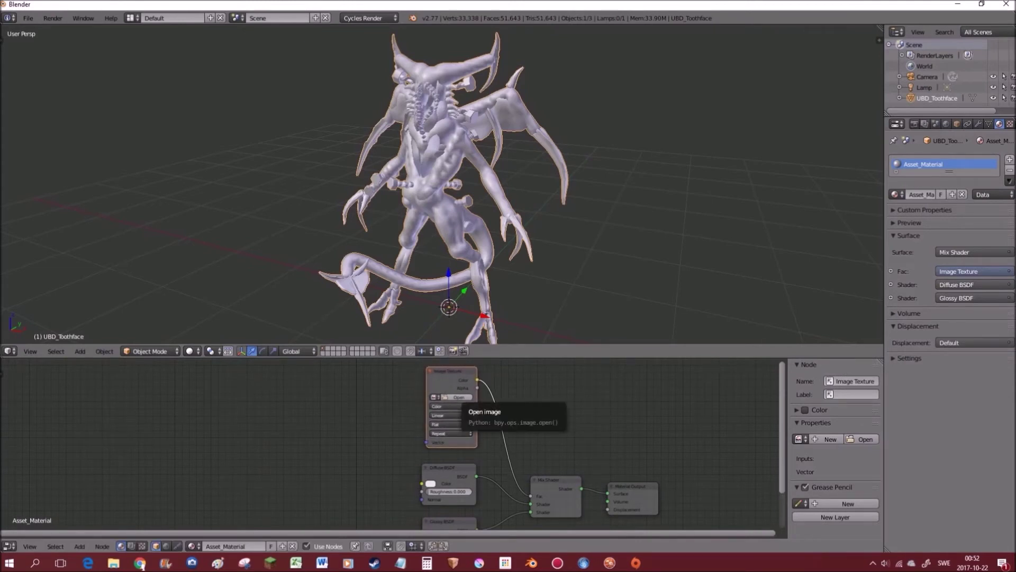
Load UBD_Toothface__specular.tga from the Creatures folder into the Image Texture node and turn off Use Alpha for it
click(458, 398)
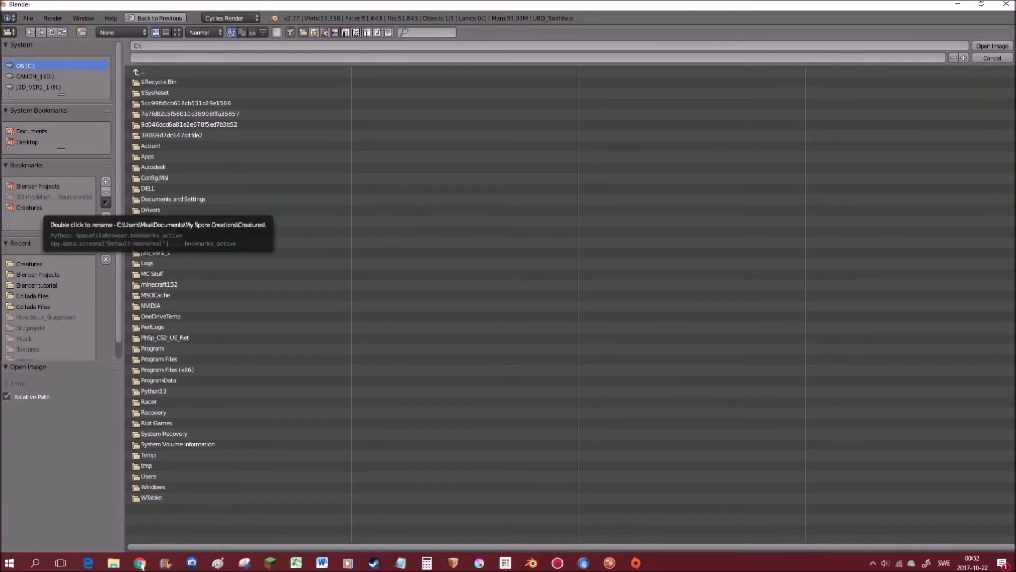
click(29, 208)
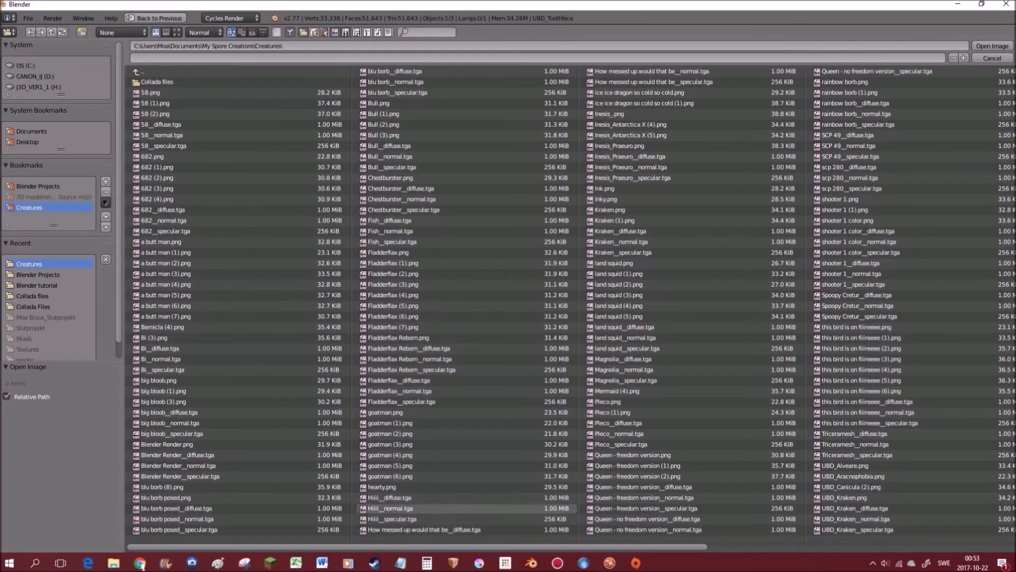
scroll(570, 307, down, 5)
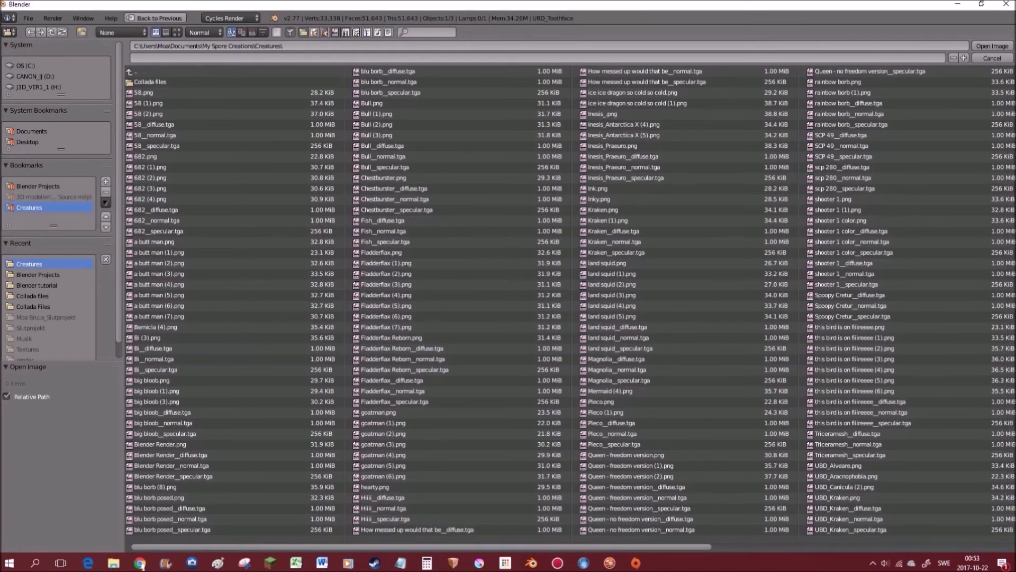
scroll(571, 307, down, 8)
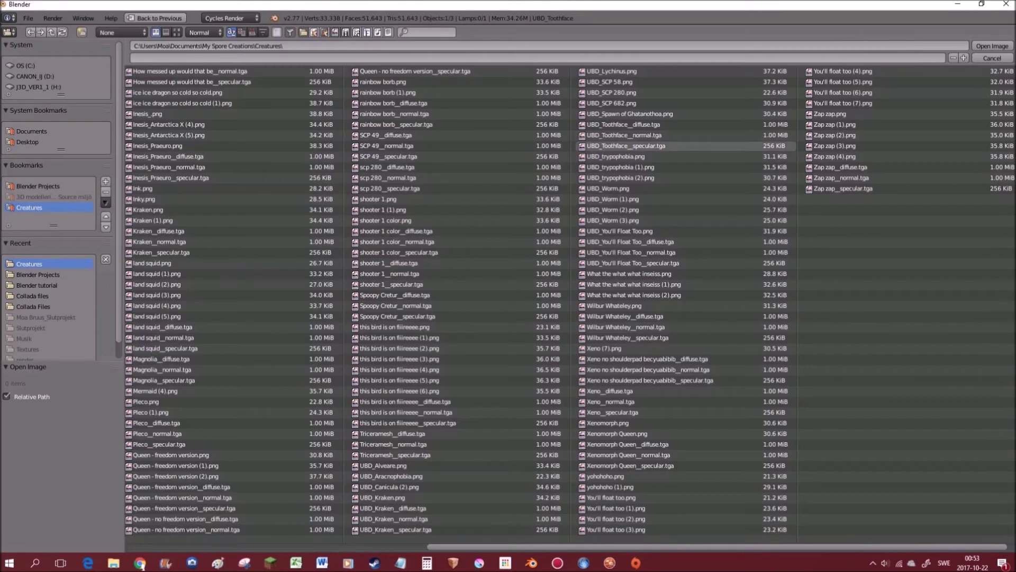
click(635, 146)
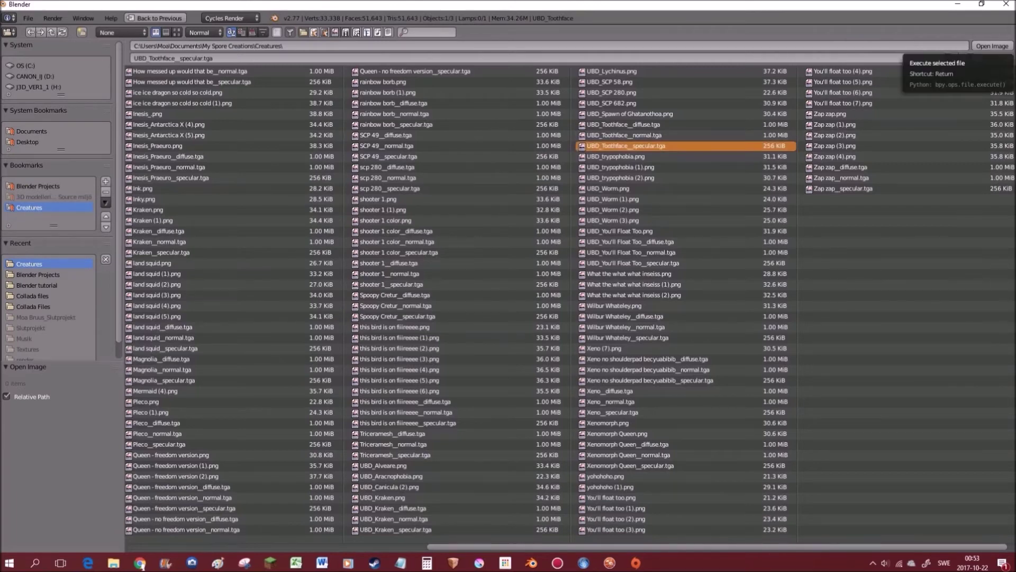
click(993, 46)
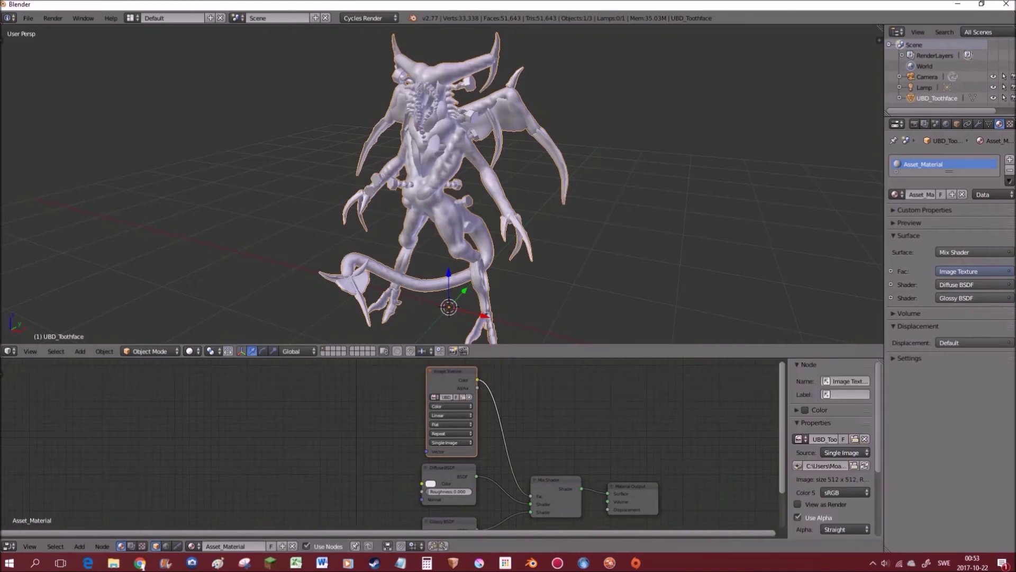
scroll(831, 450, down, 2)
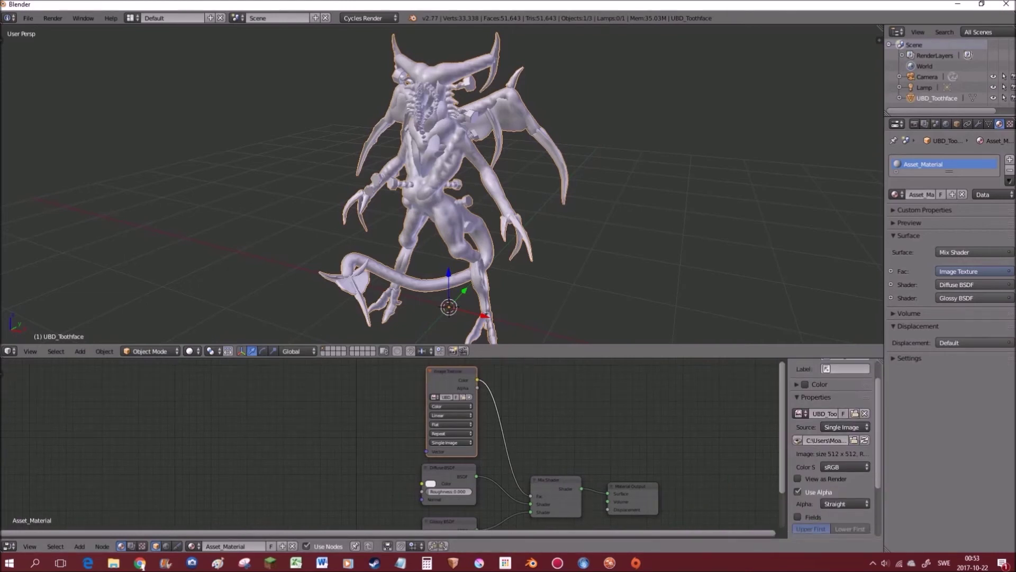
click(797, 491)
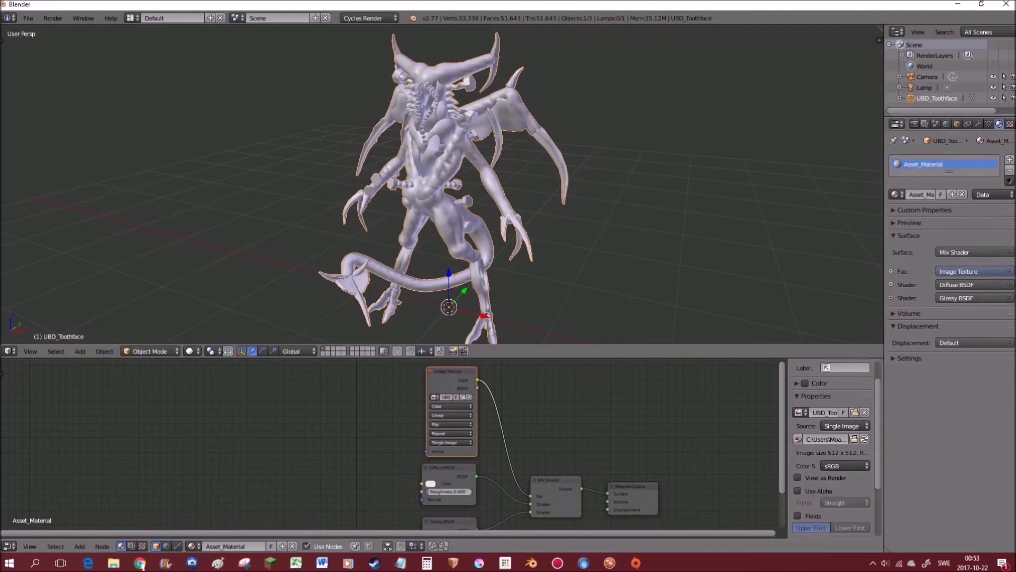
Add a second Image Texture node and place it to the left of the Diffuse BSDF node
middle_drag(572, 456, 582, 435)
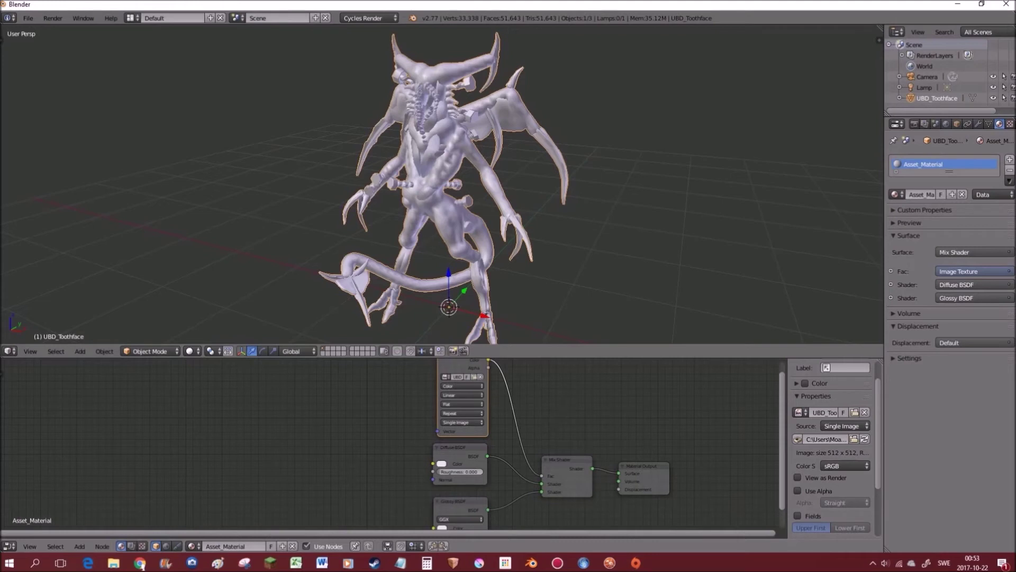
middle_drag(519, 440, 531, 439)
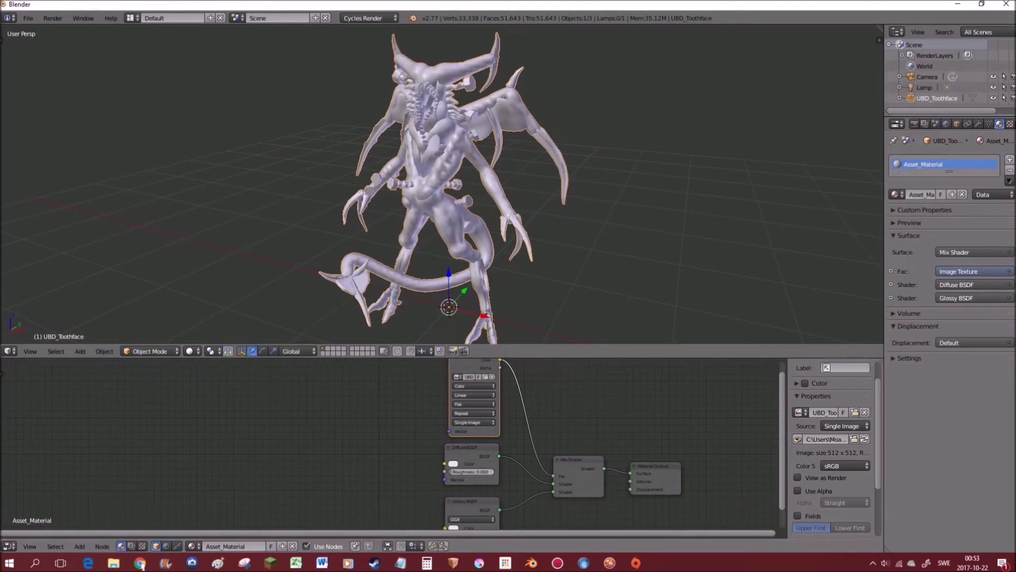
key(shift+a)
mouse_move(380, 444)
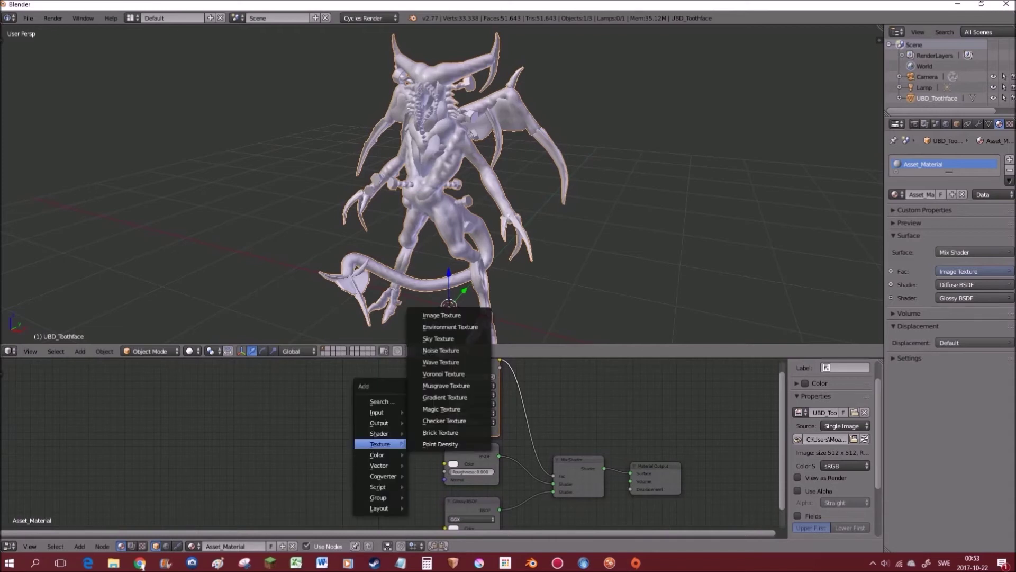
click(442, 315)
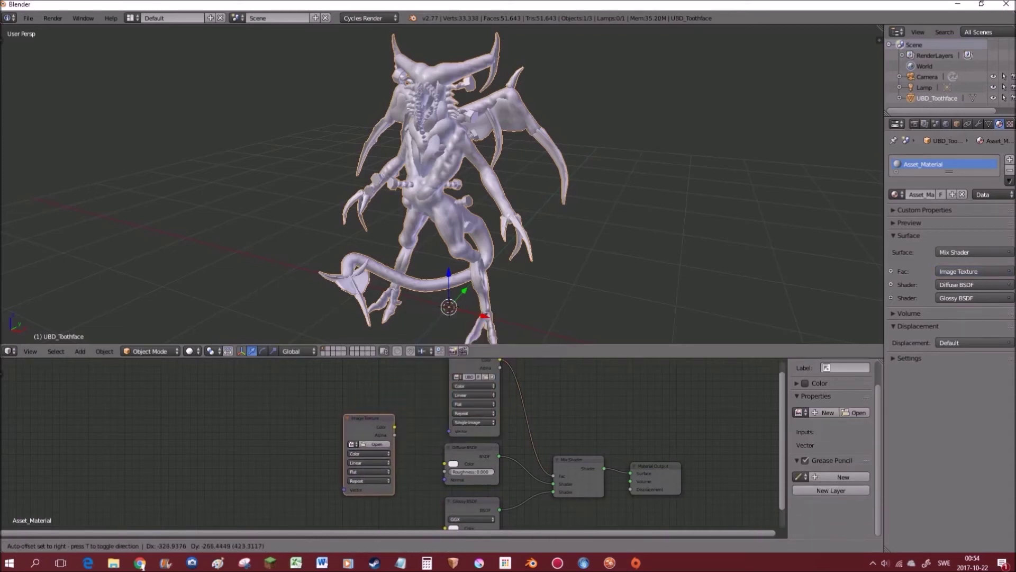
click(348, 421)
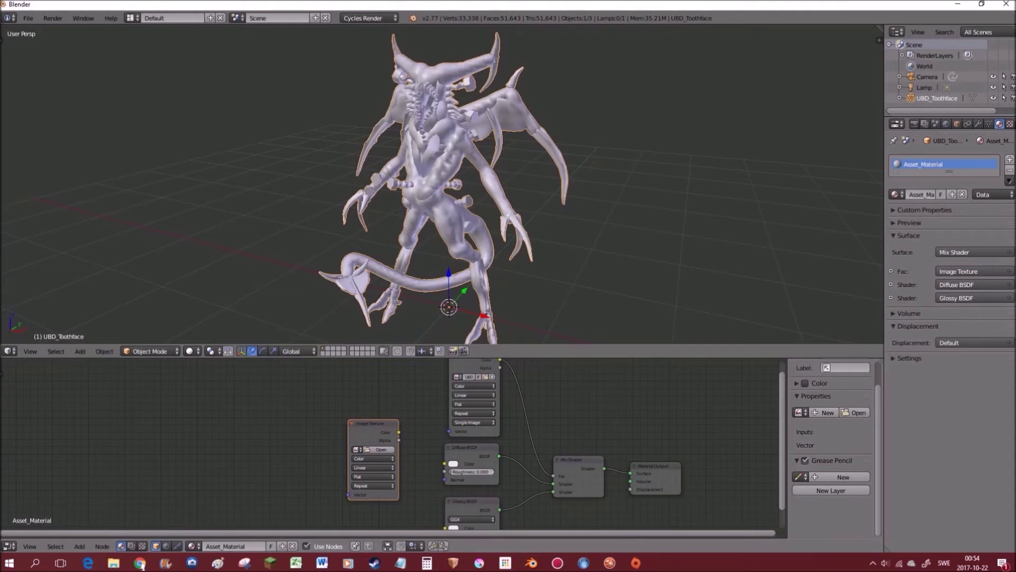
Connect the new Image Texture's Color output to the Color inputs of both the Diffuse BSDF and the Glossy BSDF
middle_drag(348, 421, 348, 393)
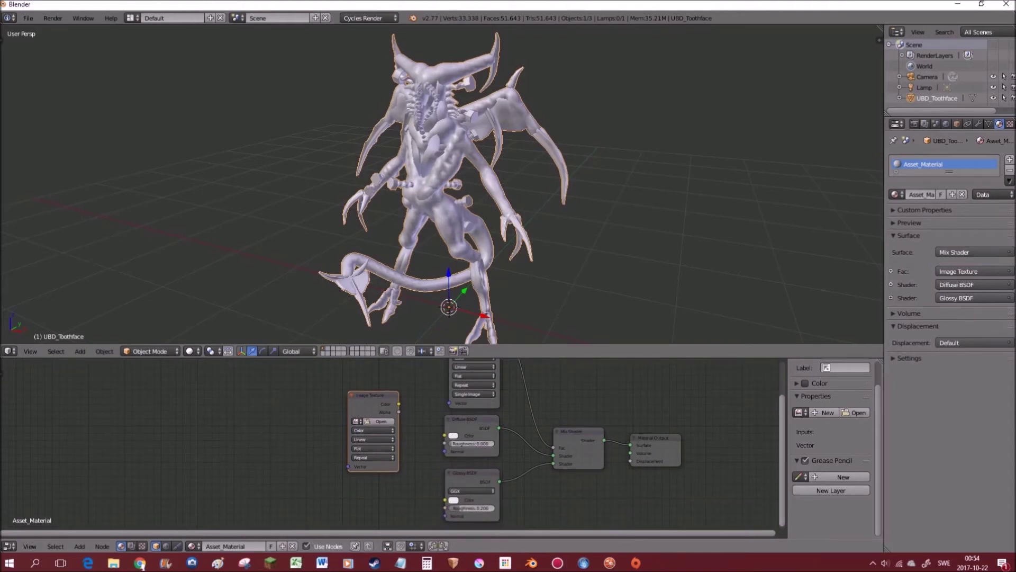
drag(399, 404, 444, 435)
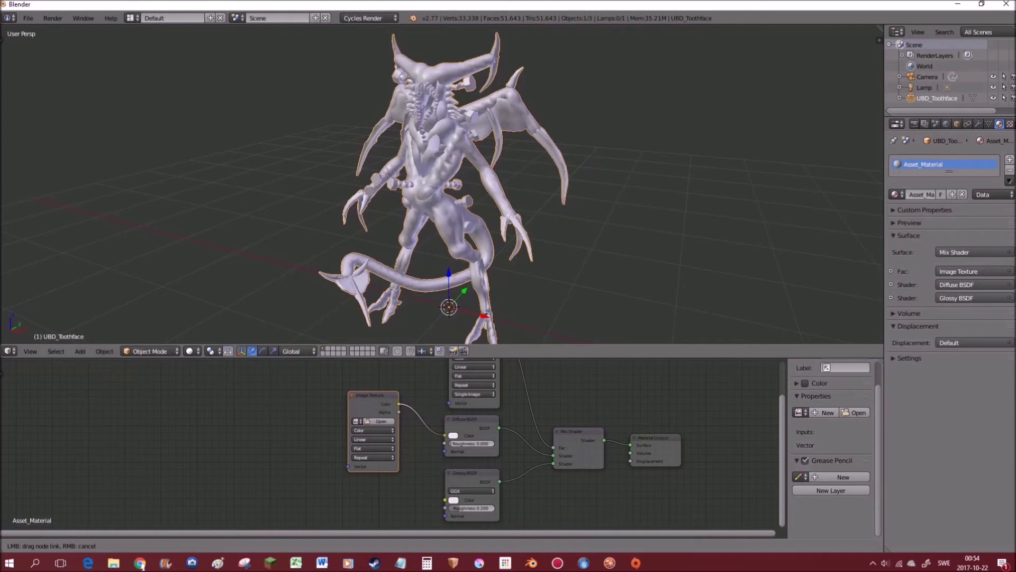
drag(398, 404, 445, 499)
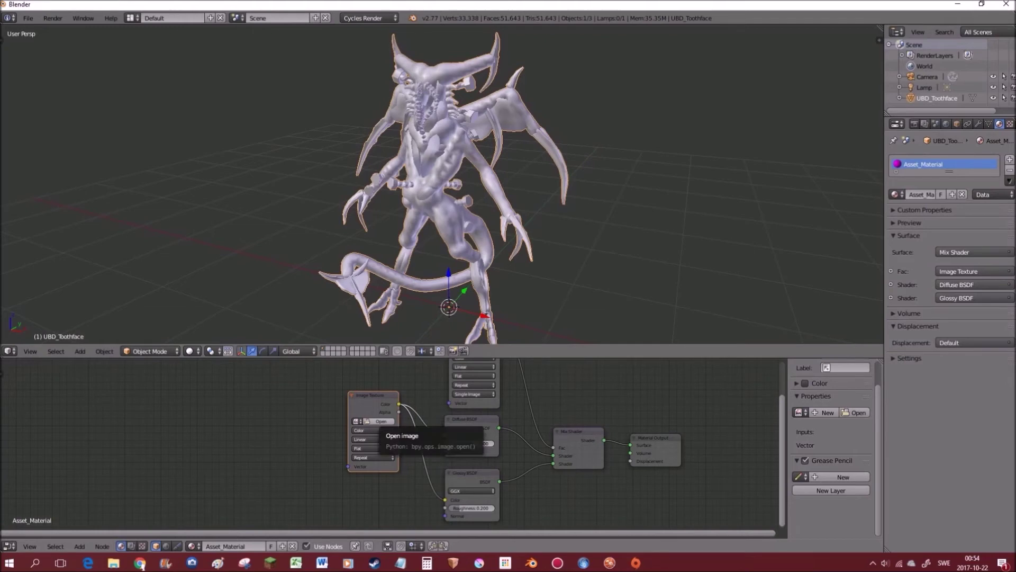
Load UBD_Toothface__diffuse.tga from the Creatures folder into the second Image Texture node and turn off its Use Alpha option
click(381, 421)
click(32, 264)
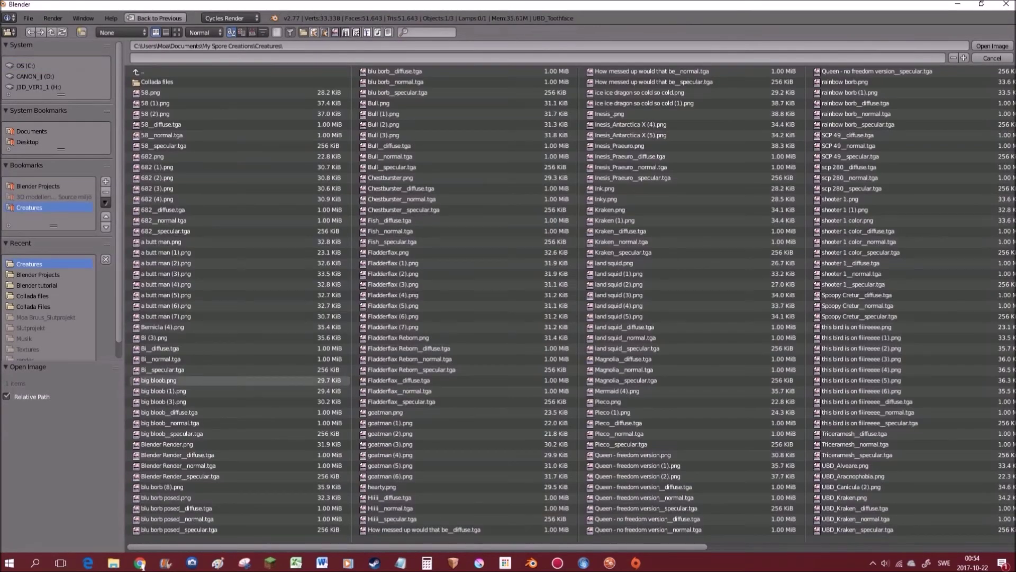
drag(580, 546, 890, 547)
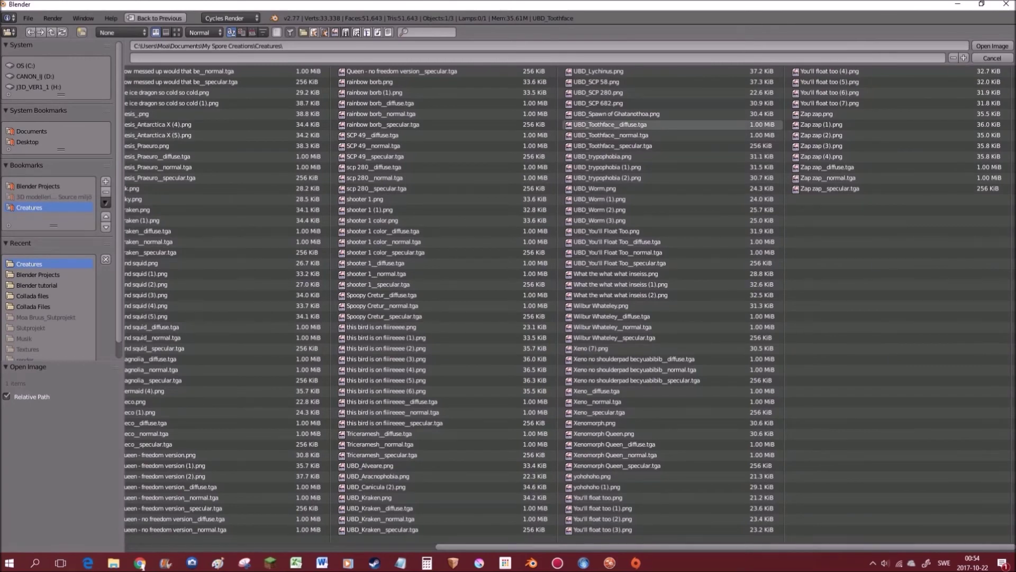
click(608, 124)
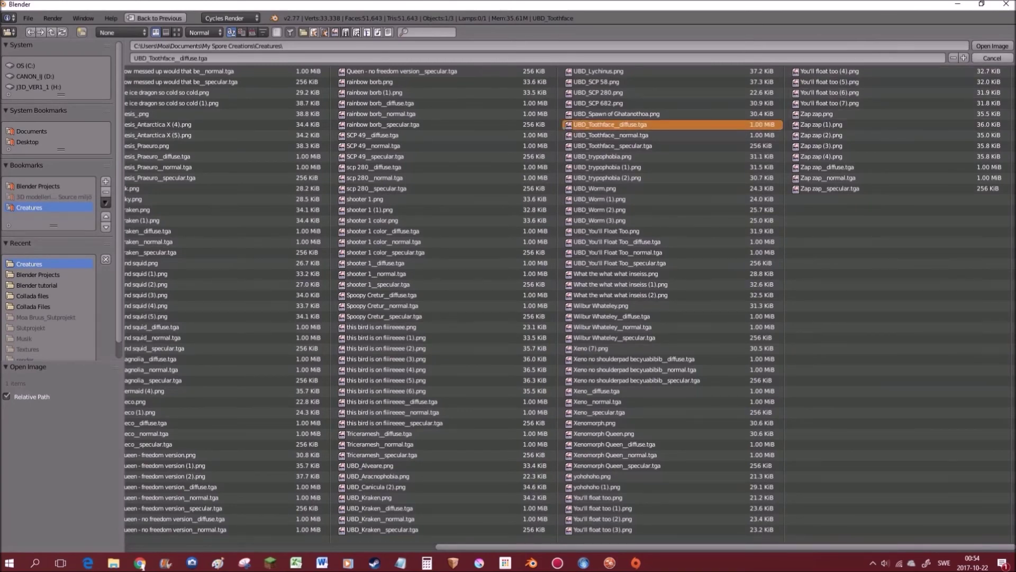
click(992, 46)
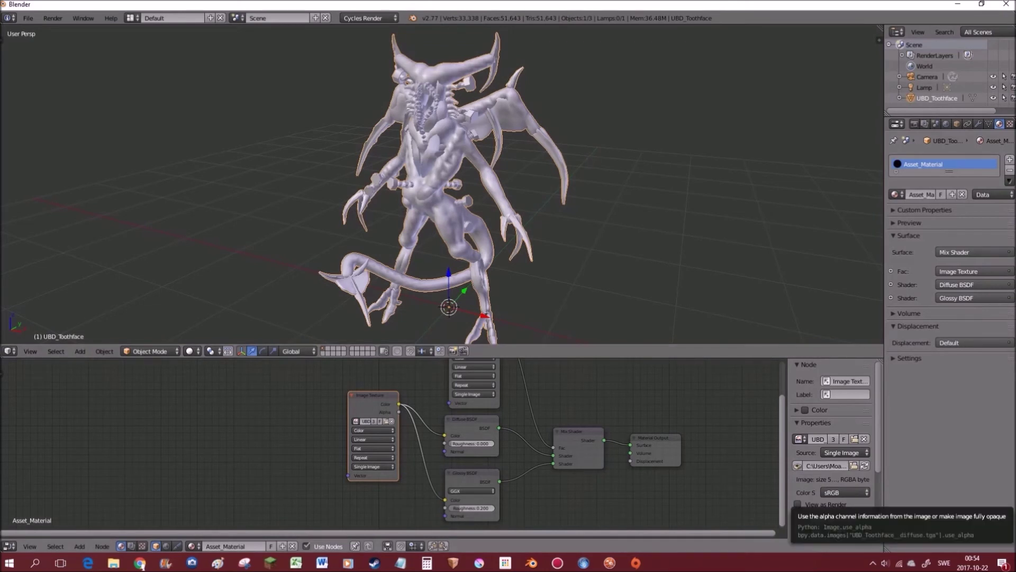
click(798, 517)
Add a Normal Map node and place it below the diffuse Image Texture node, beside the Glossy BSDF
shift+scroll(516, 445, down, 1)
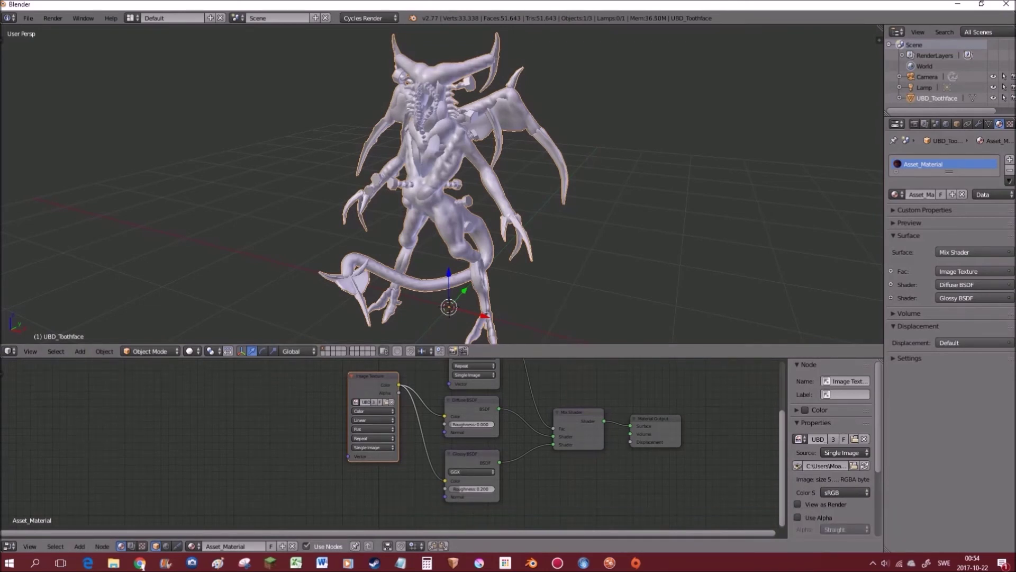
shift+scroll(565, 430, down, 1)
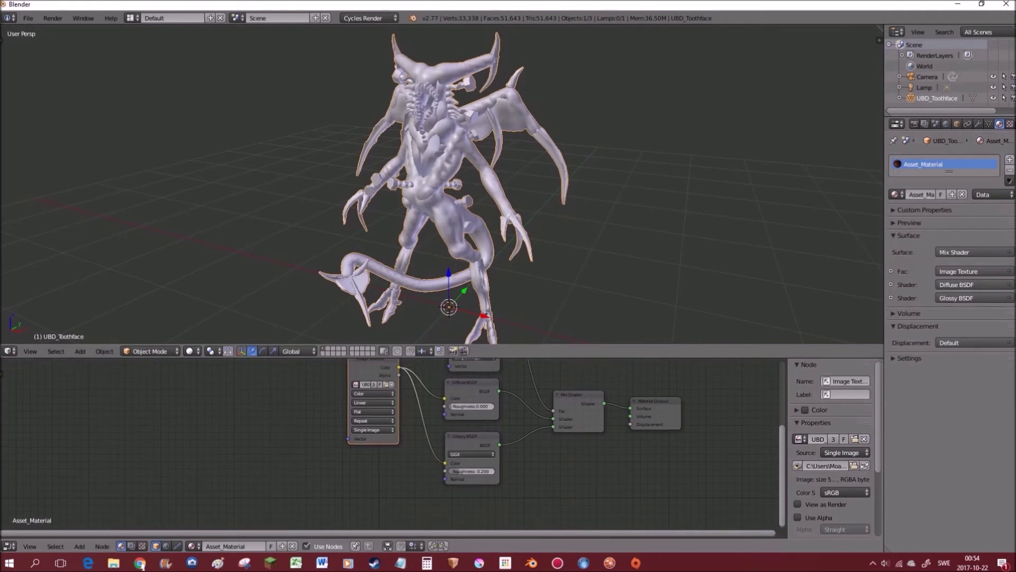
ctrl+scroll(519, 421, left, 1)
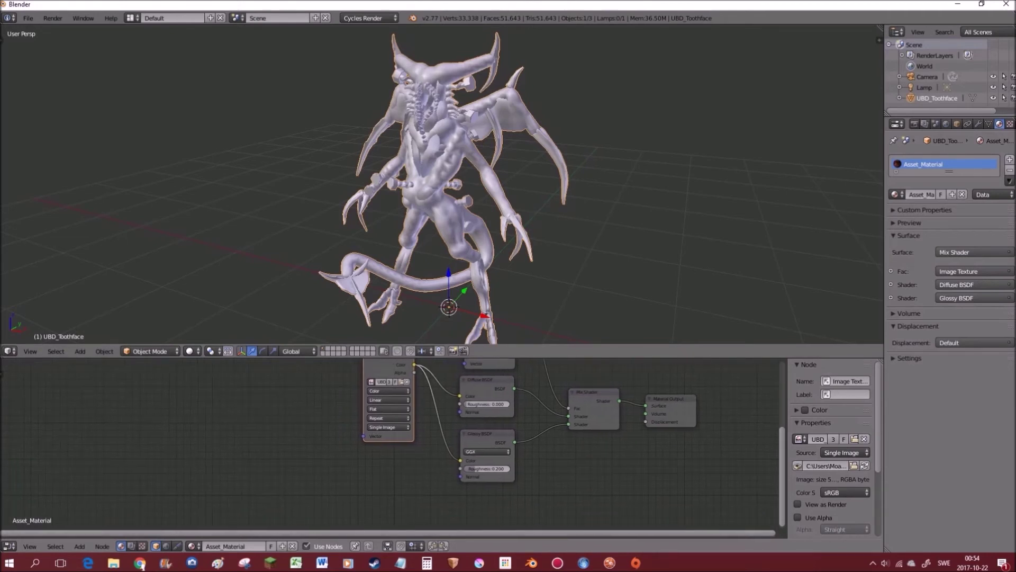
shift+scroll(473, 445, down, 1)
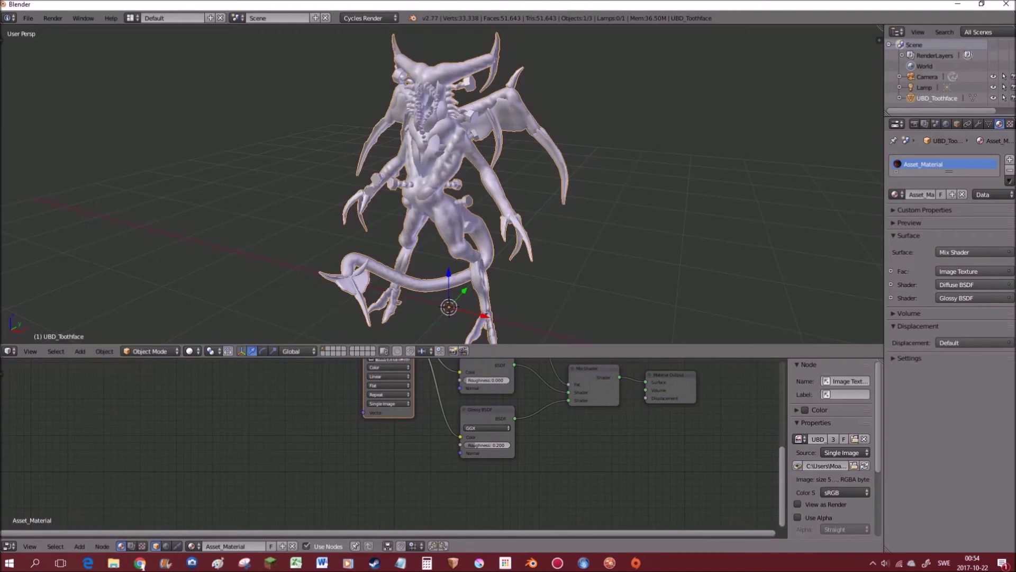
key(shift+a)
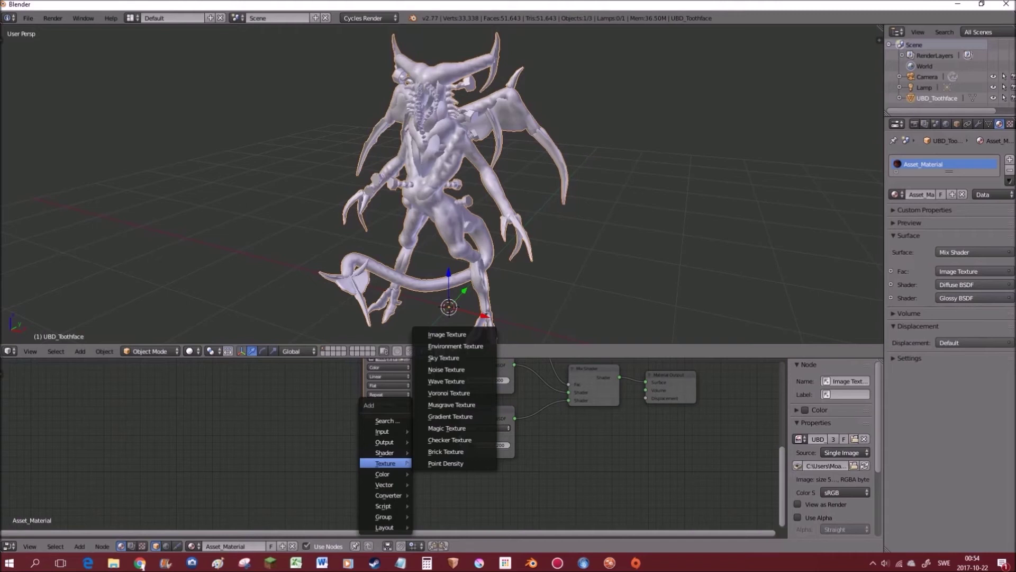
mouse_move(408, 484)
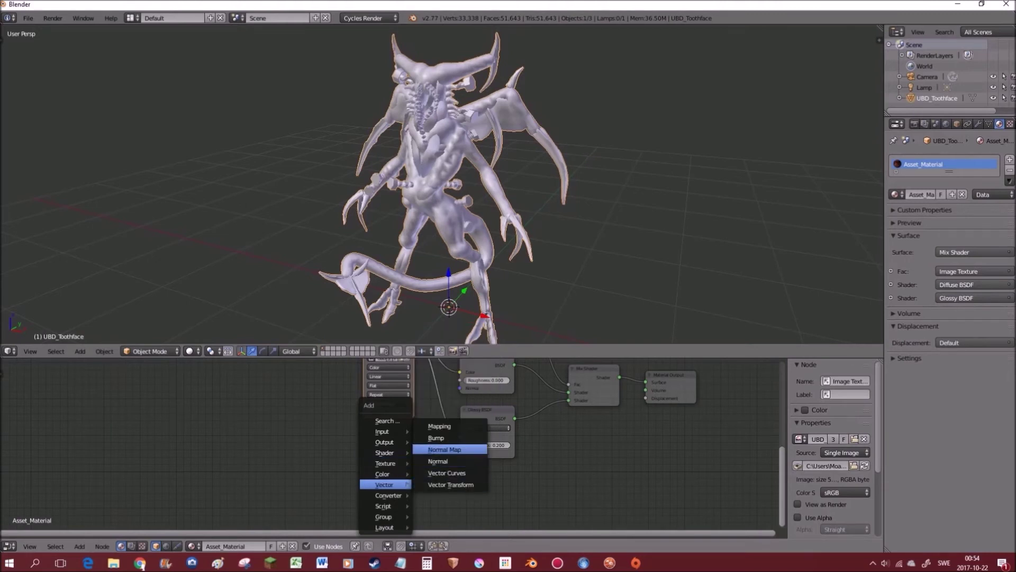
click(444, 449)
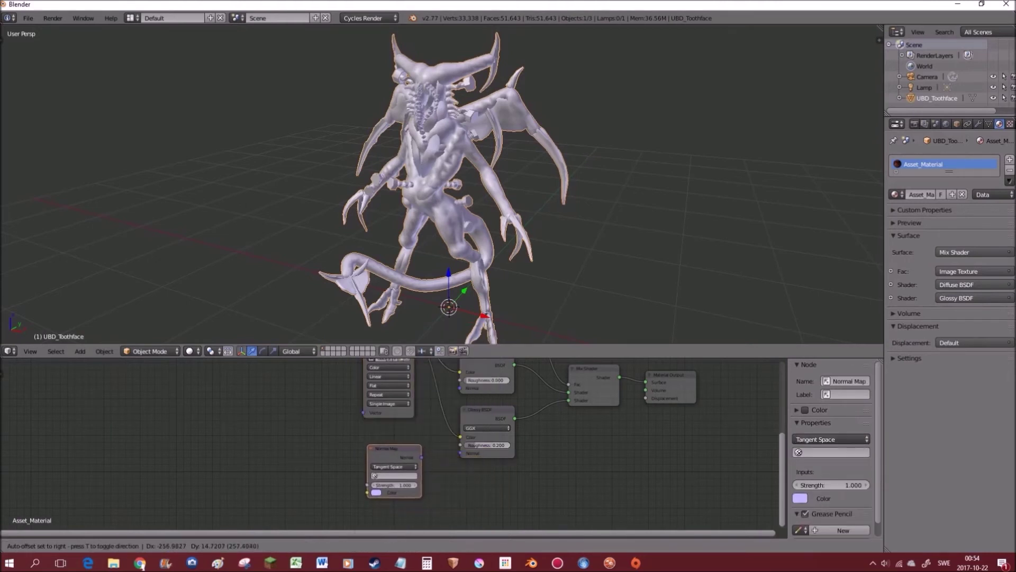
click(367, 446)
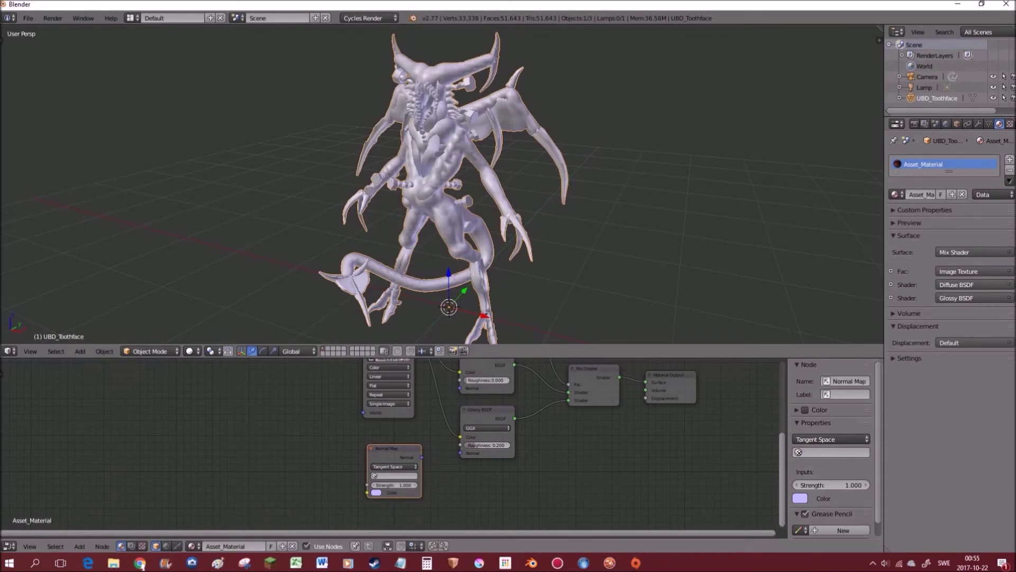
Connect the Normal Map's Normal output to the Normal inputs of both the Diffuse BSDF and the Glossy BSDF
drag(421, 456, 460, 388)
drag(422, 456, 460, 454)
middle_drag(460, 453, 477, 453)
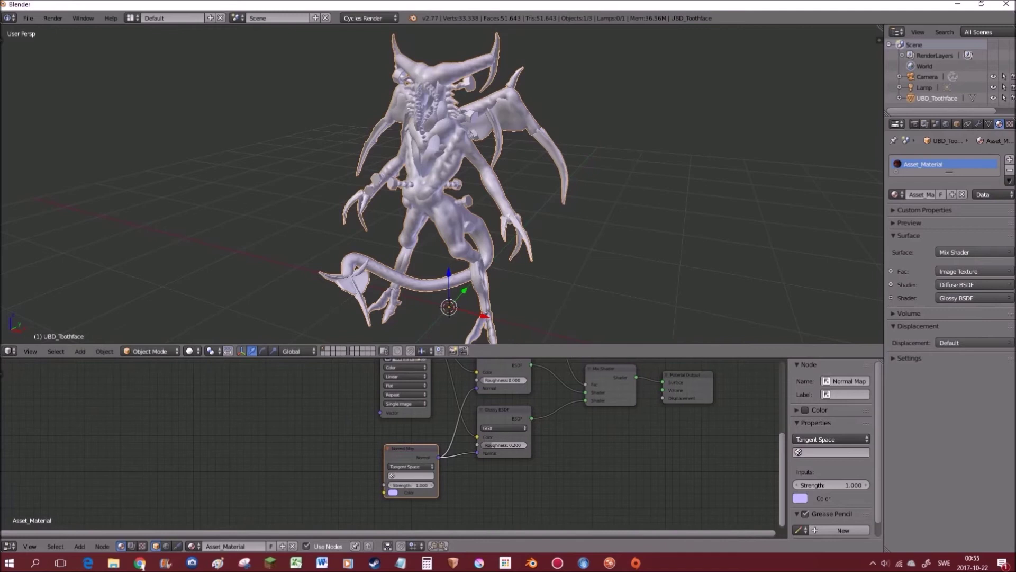
Add a third Image Texture node before the Normal Map node and connect its Color output to the Normal Map's Color input
key(shift+a)
mouse_move(323, 448)
mouse_move(323, 427)
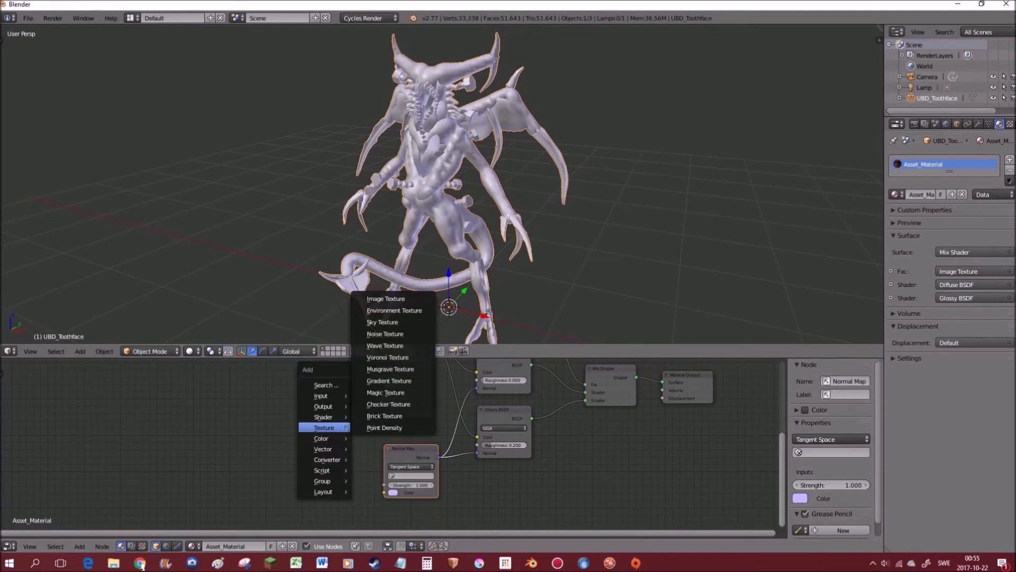
click(394, 294)
click(300, 430)
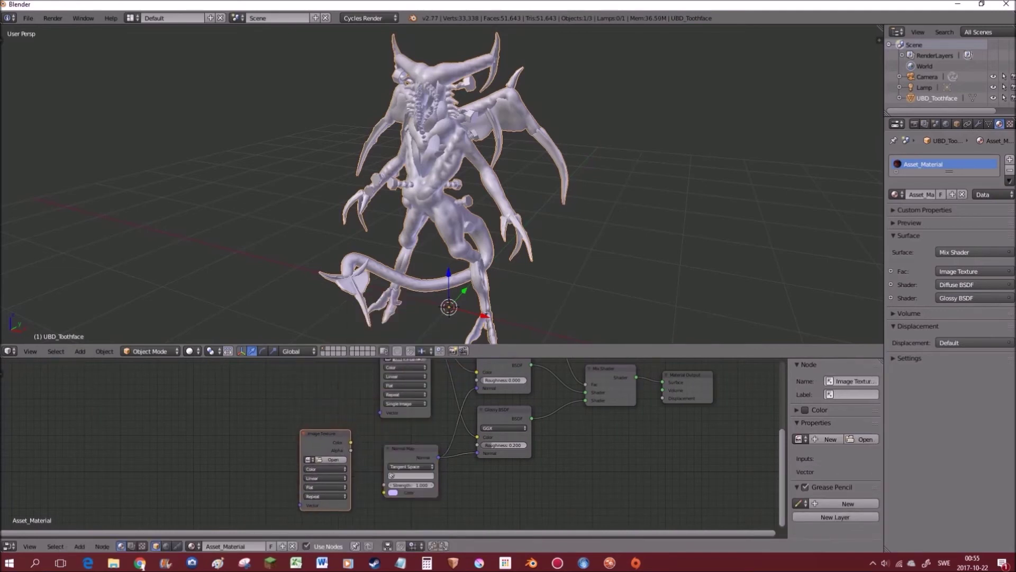
drag(350, 442, 384, 492)
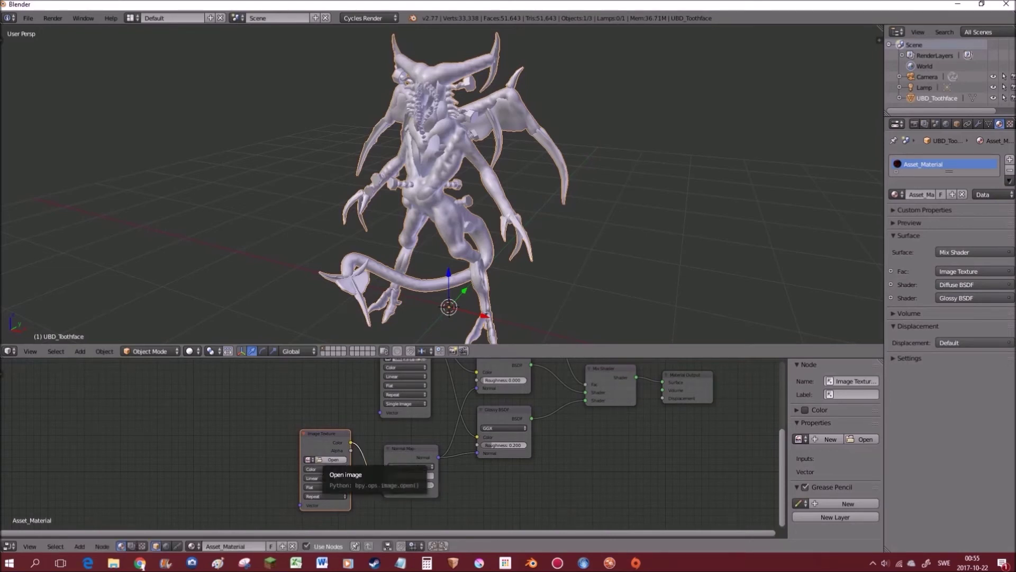
Load UBD_Toothface__normal.tga from the Creatures folder into the third Image Texture node and turn off its Use Alpha option
click(329, 459)
click(30, 208)
scroll(212, 254, down, 20)
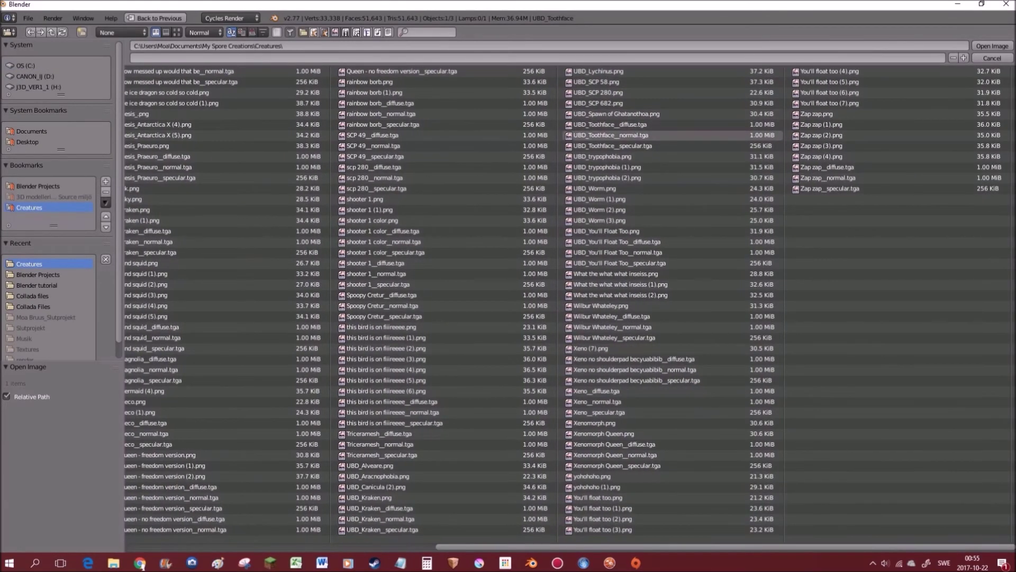
click(609, 135)
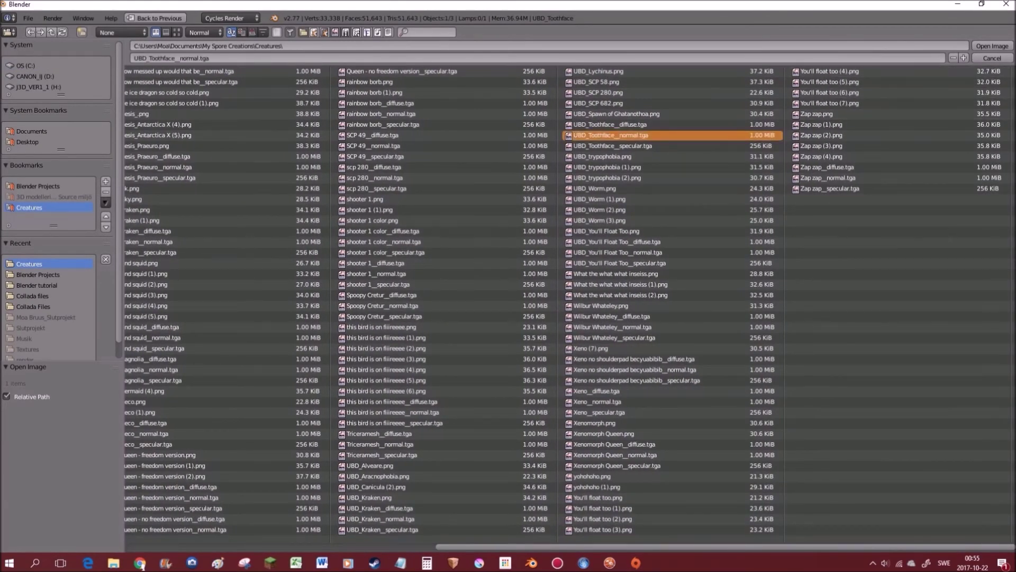
click(993, 46)
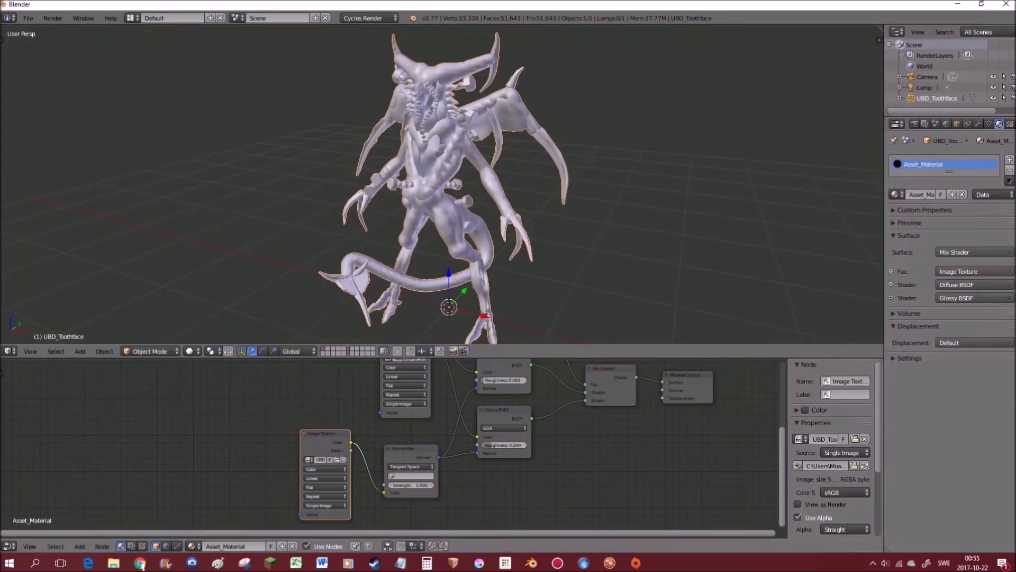
click(799, 517)
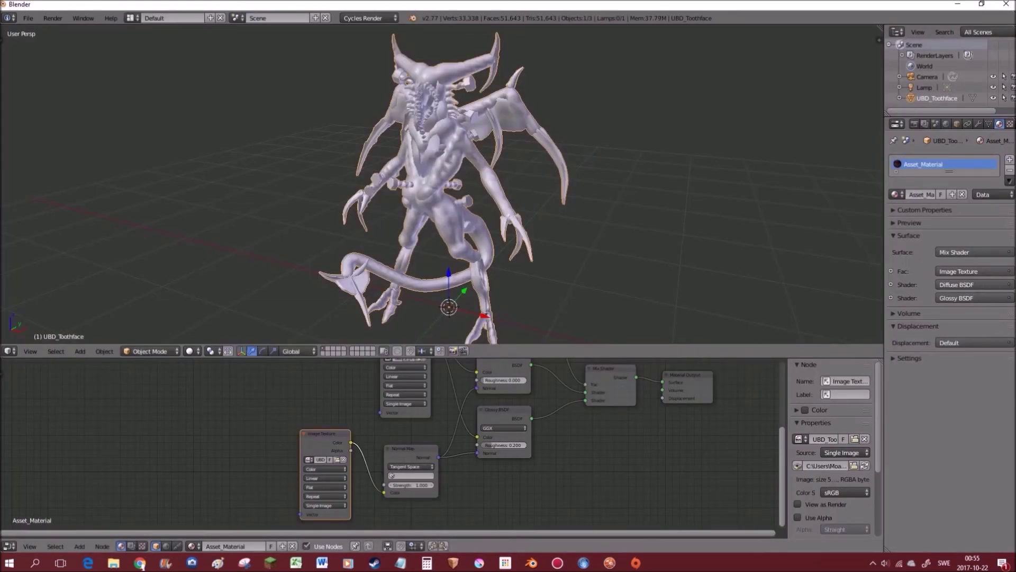
Set the color space of both the specular and the normal map Image Texture nodes to Non-Color Data
drag(783, 476, 783, 411)
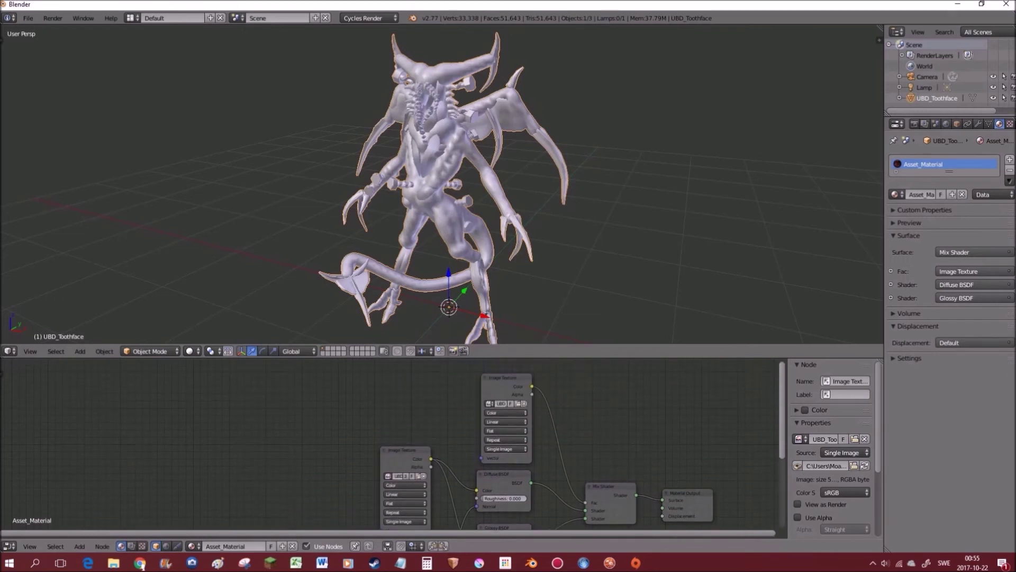
click(506, 378)
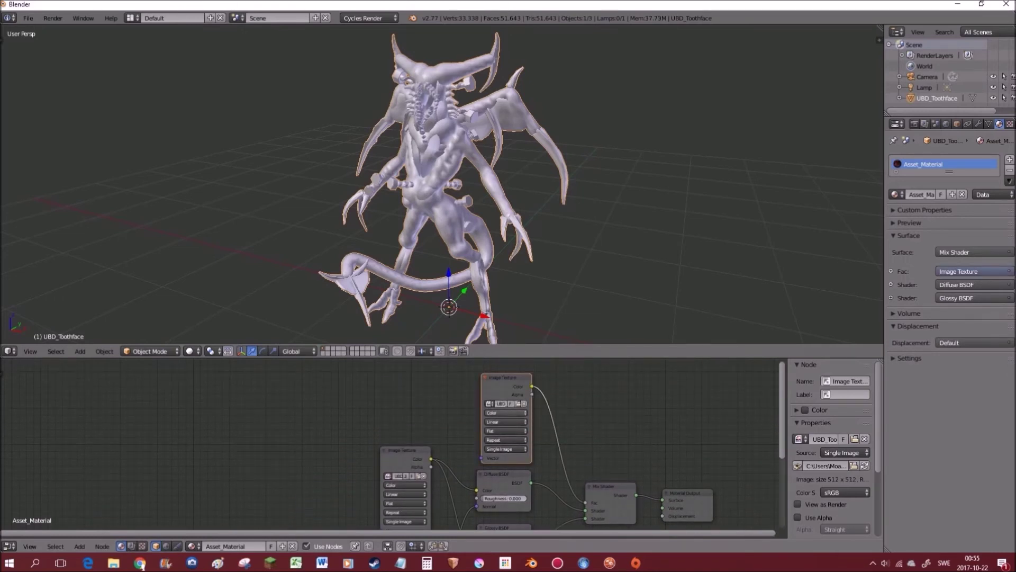
click(503, 413)
click(501, 396)
drag(783, 411, 783, 483)
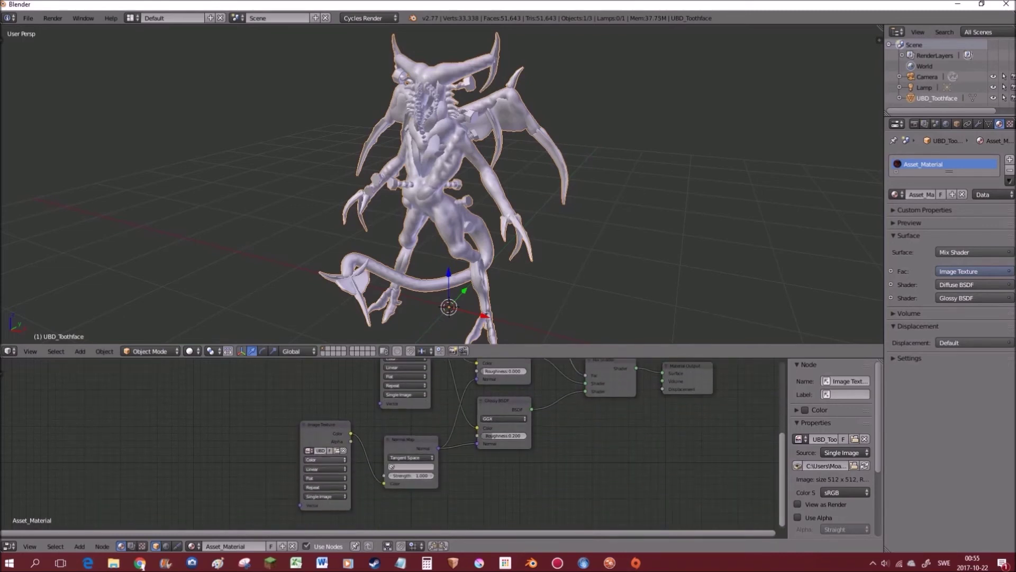
click(325, 460)
click(328, 443)
Examine the diffuse Image Texture node's color setting and the connections of the complete node tree
shift+scroll(403, 408, up, 4)
click(404, 398)
drag(782, 440, 782, 462)
middle_drag(403, 437, 402, 458)
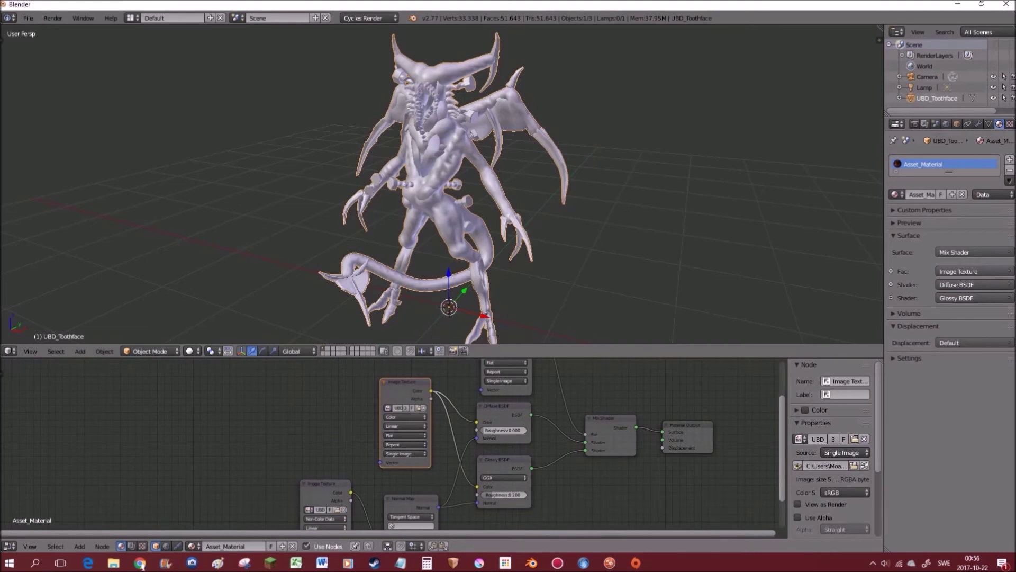
drag(782, 448, 783, 447)
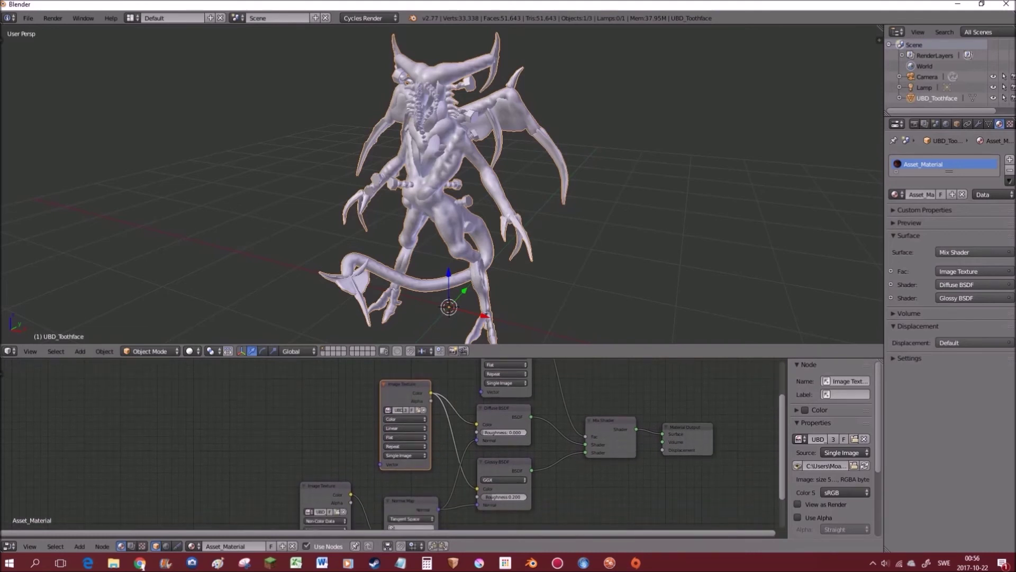
middle_drag(402, 460, 403, 417)
scroll(387, 525, down, 2)
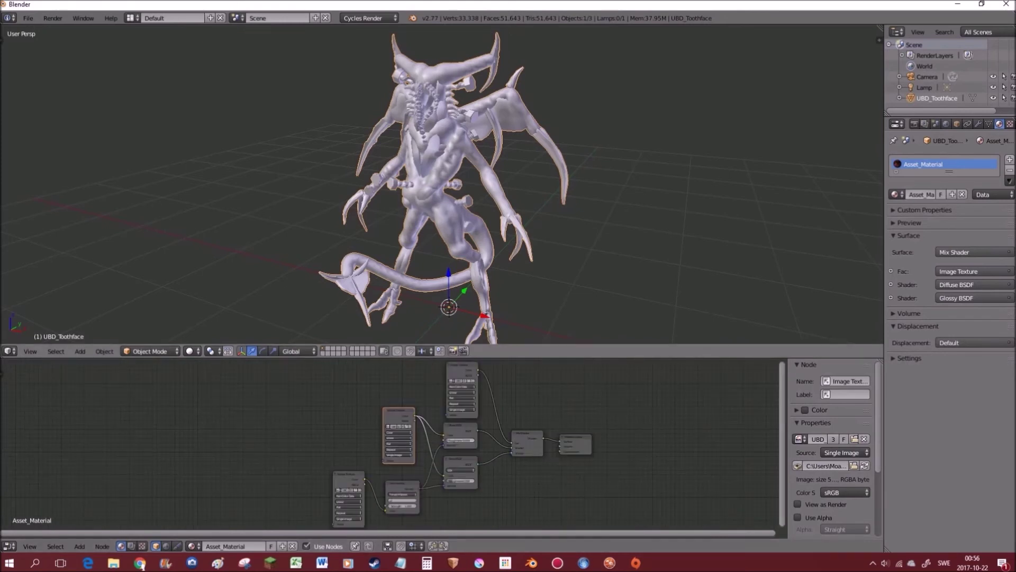
Switch the viewport shading to Rendered and examine the textured creature from several angles
shift+middle_drag(445, 212, 470, 210)
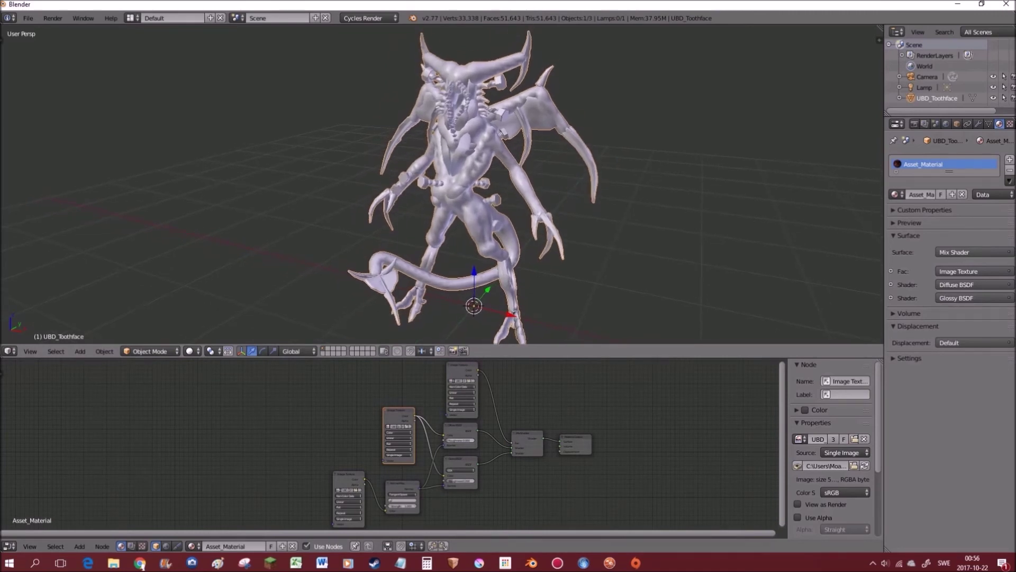
click(193, 351)
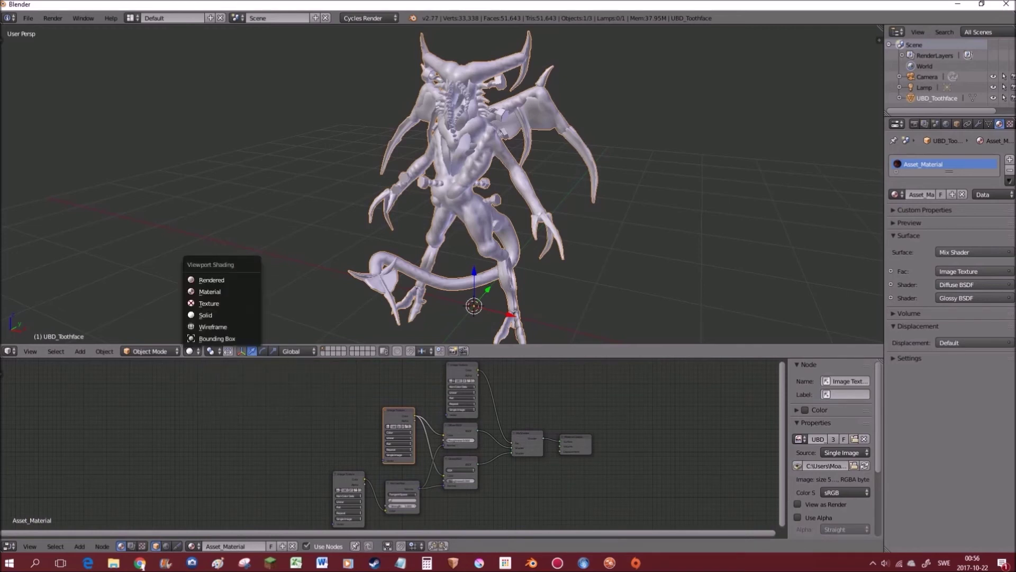
click(194, 351)
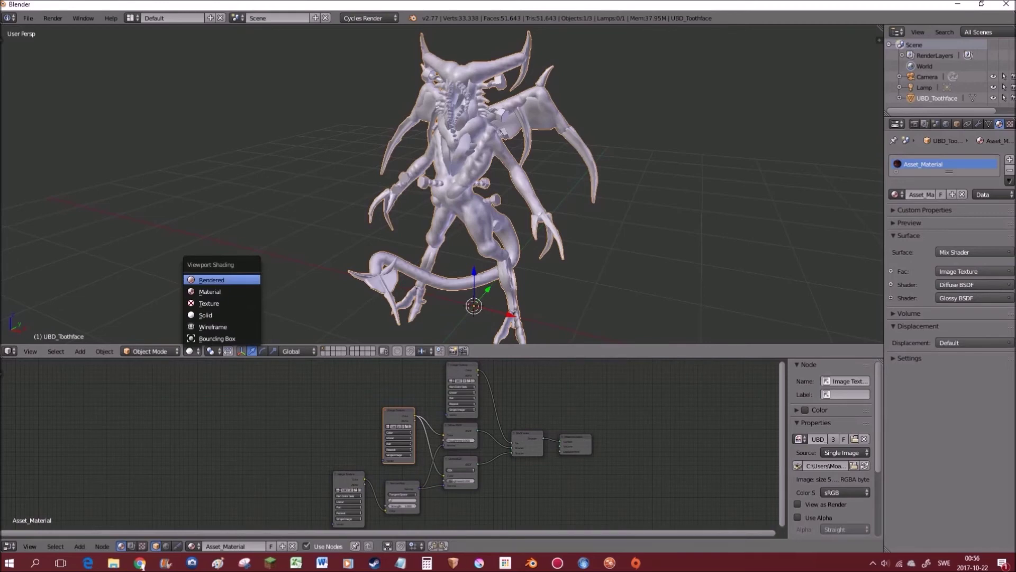
click(217, 279)
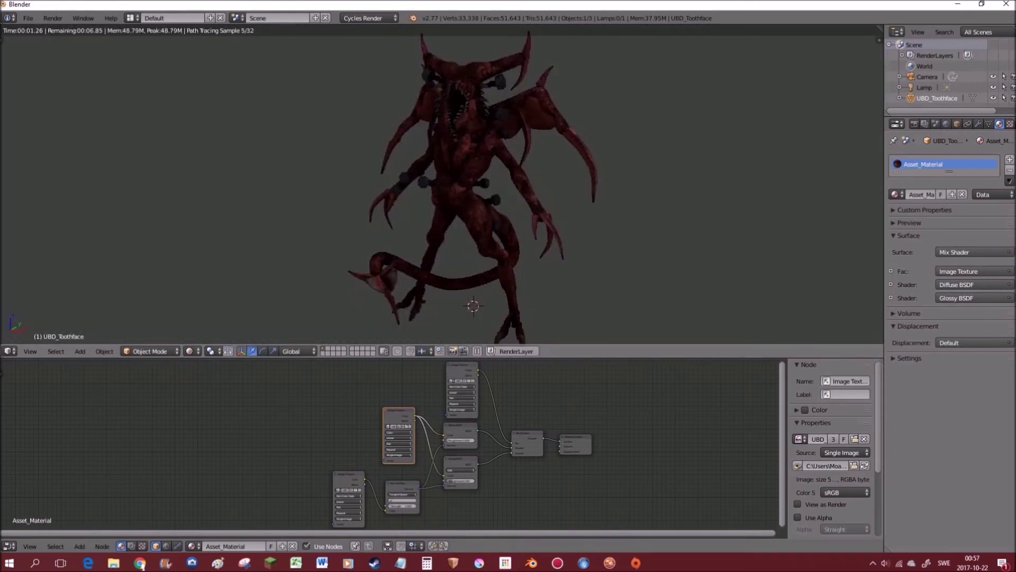
middle_drag(455, 211, 379, 204)
key(KP_6)
key(KP_6)
key(KP_6)
key(KP_6)
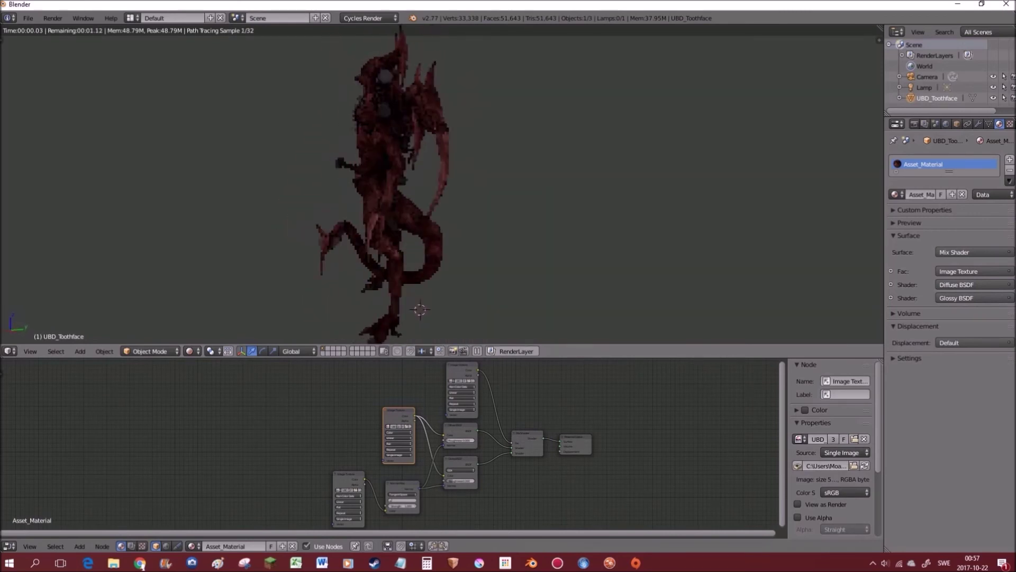
middle_drag(402, 203, 492, 204)
Set the viewport shading back to Solid
click(192, 351)
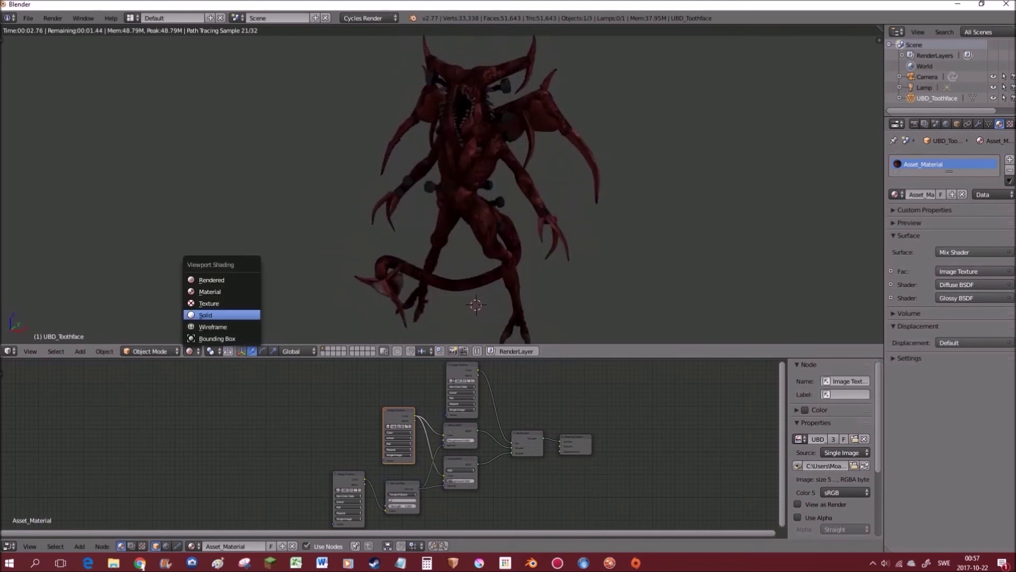
click(206, 315)
scroll(442, 191, down, 2)
scroll(442, 190, up, 1)
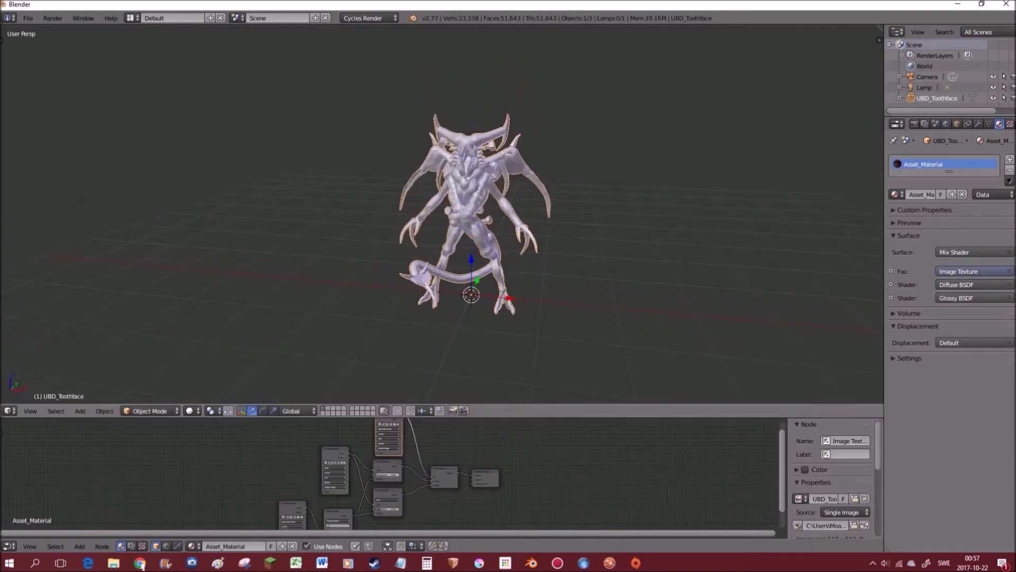
Examine the whole scene around the creature, including where the camera and lamp are placed
middle_drag(450, 214, 394, 220)
scroll(442, 213, down, 1)
scroll(442, 214, up, 1)
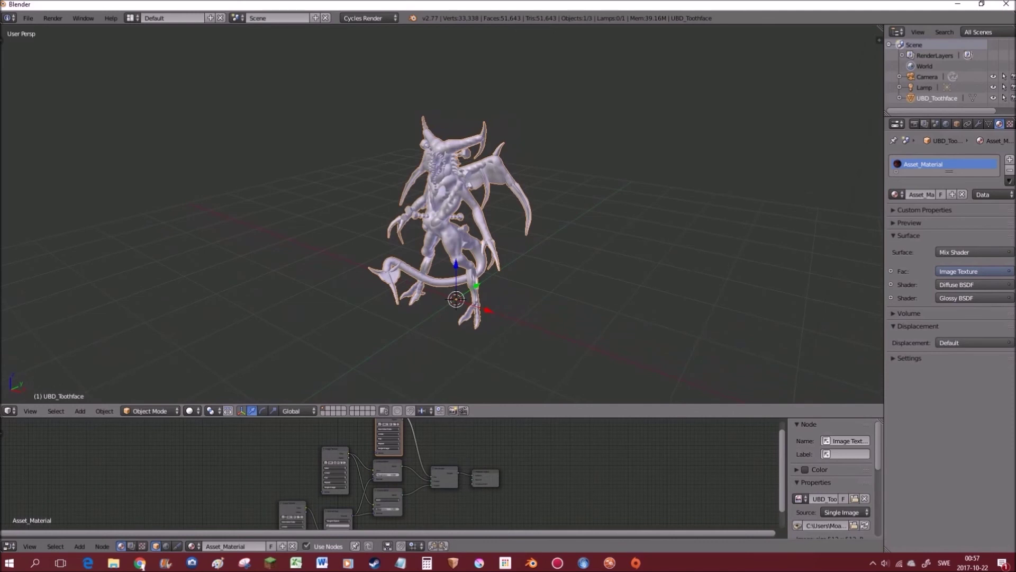
scroll(442, 213, down, 3)
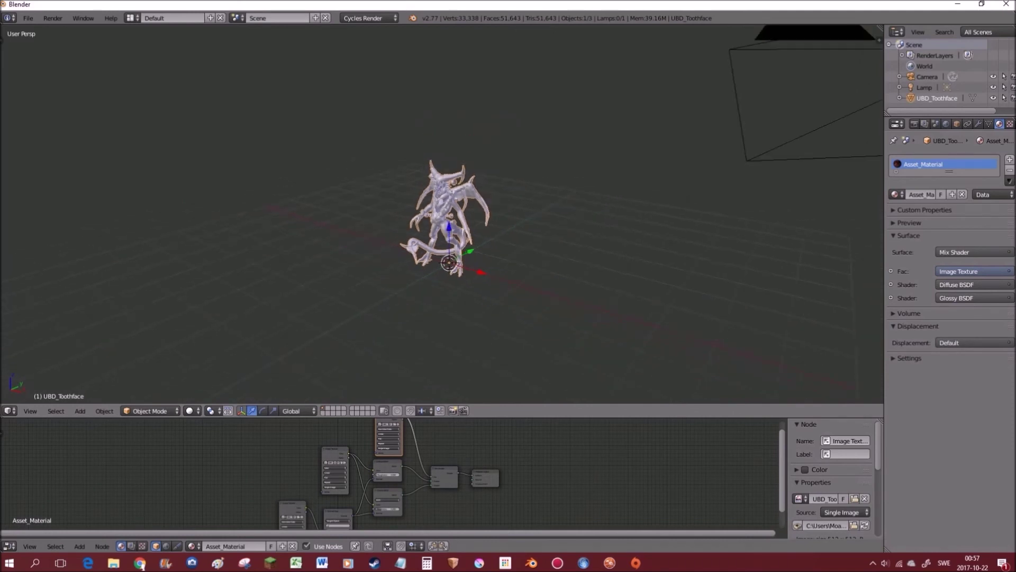
scroll(442, 213, down, 1)
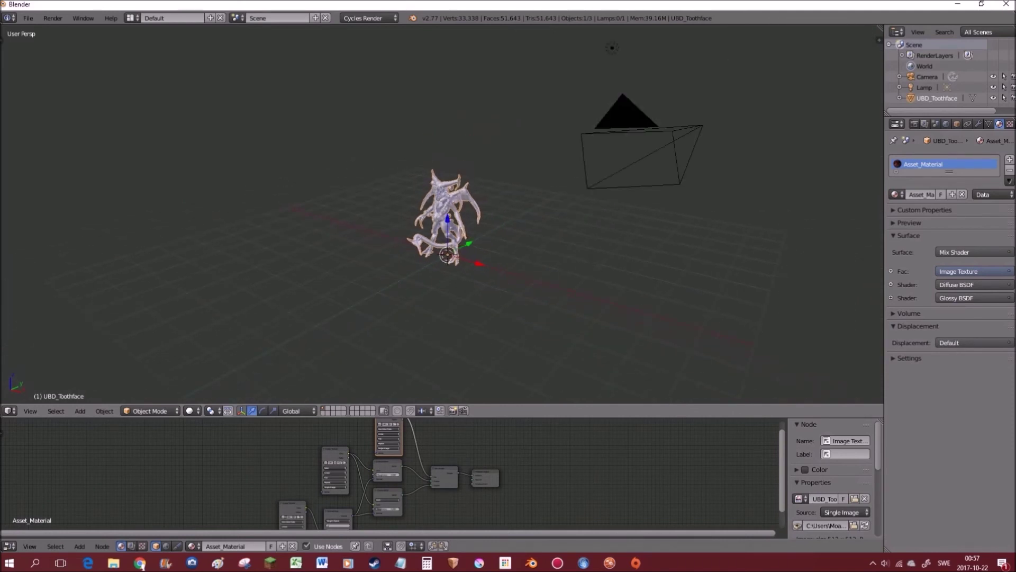
key(KP_0)
key(KP_1)
middle_drag(443, 214, 408, 240)
scroll(442, 213, down, 1)
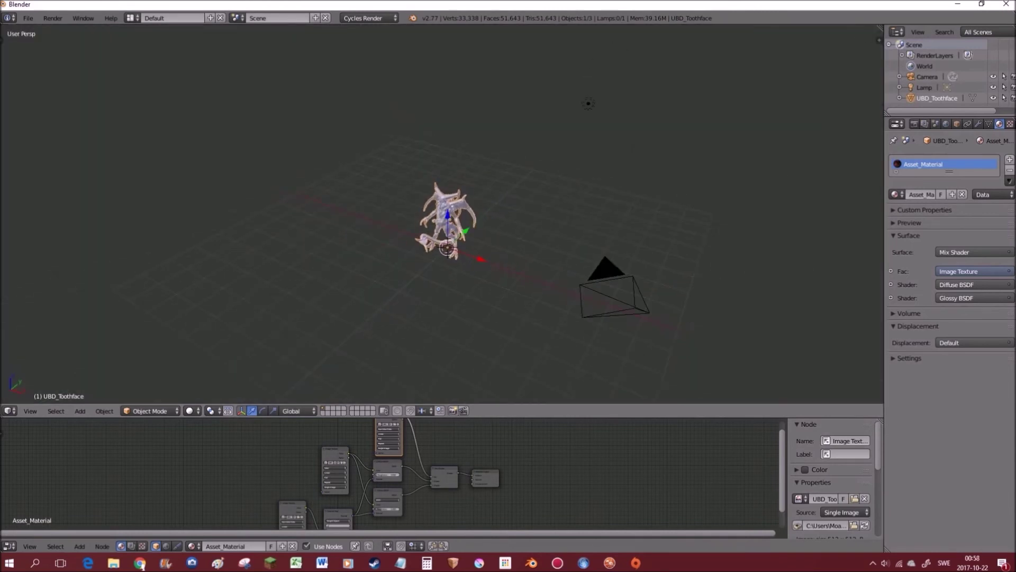
scroll(442, 213, up, 1)
Select the camera and move it freehand to a new position relative to the creature
right_click(704, 318)
middle_drag(704, 318, 738, 292)
scroll(738, 292, down, 2)
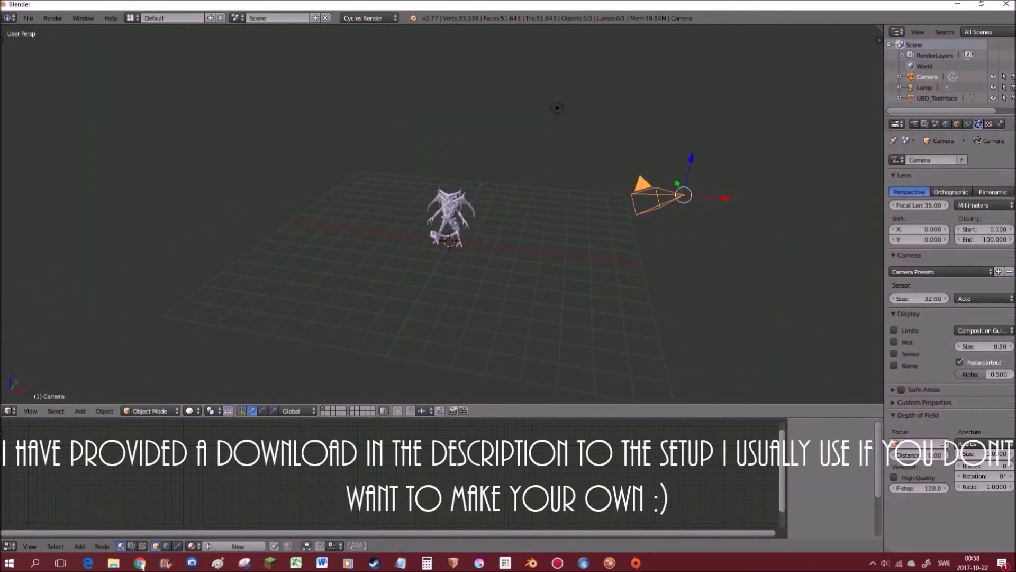
key(g)
click(509, 267)
middle_drag(509, 268, 569, 262)
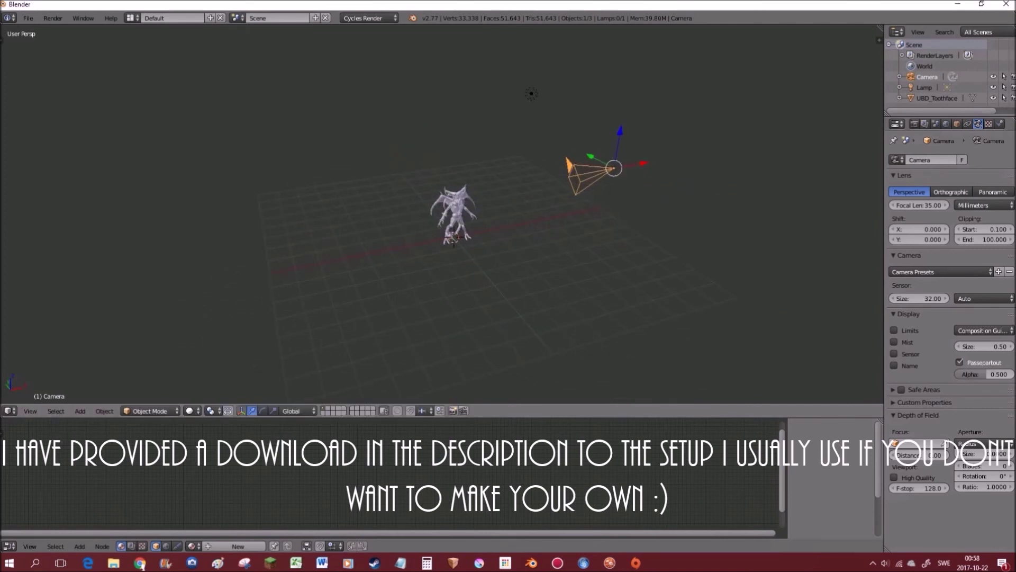
Lower the camera along the global Z axis by about 2.2 units
key(g)
key(z)
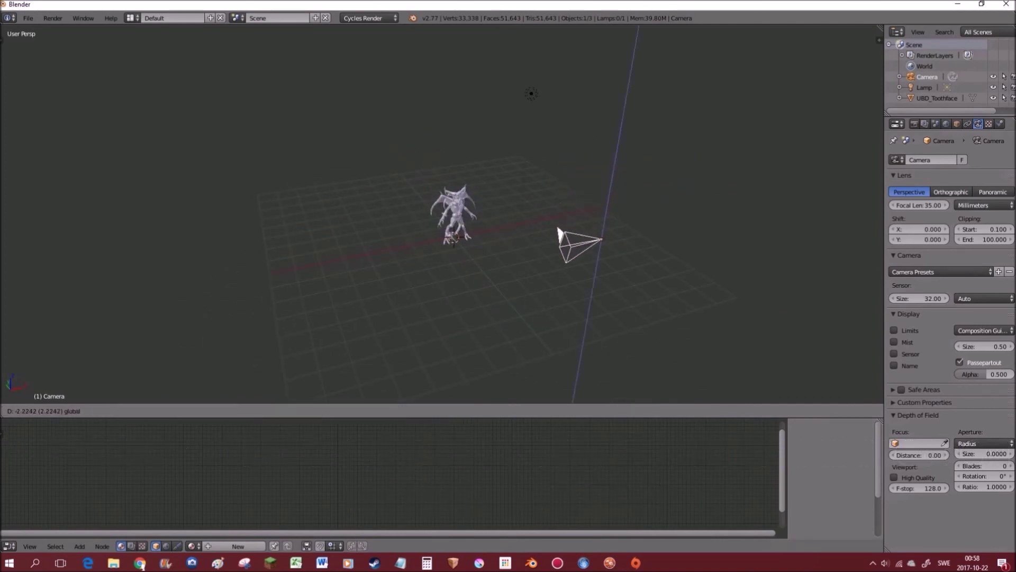
click(593, 270)
Move the camera about 3 units along the global Y axis and about 1.5 units along the global X axis
middle_drag(593, 270, 464, 280)
key(g)
key(y)
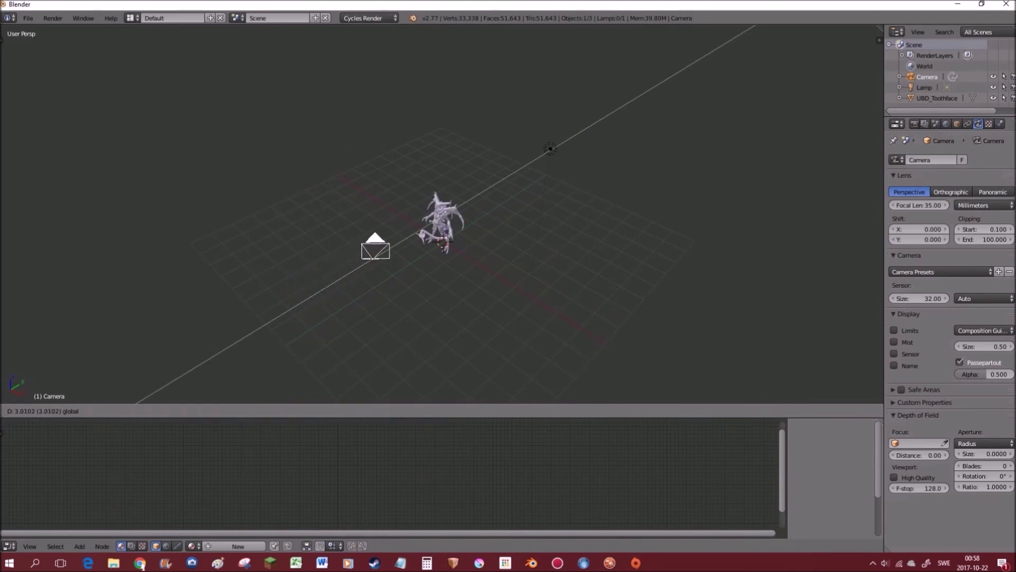
key(Return)
key(g)
key(x)
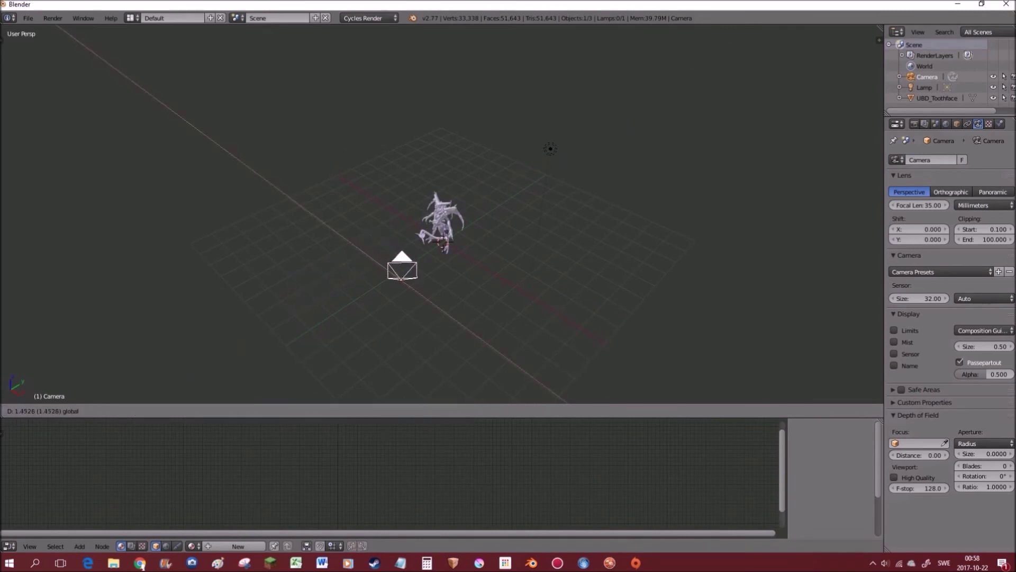
key(Return)
Lower the camera slightly along Z and shift it along Y to adjust its position relative to the creature
middle_drag(424, 281, 556, 243)
scroll(556, 244, up, 2)
middle_drag(402, 212, 366, 213)
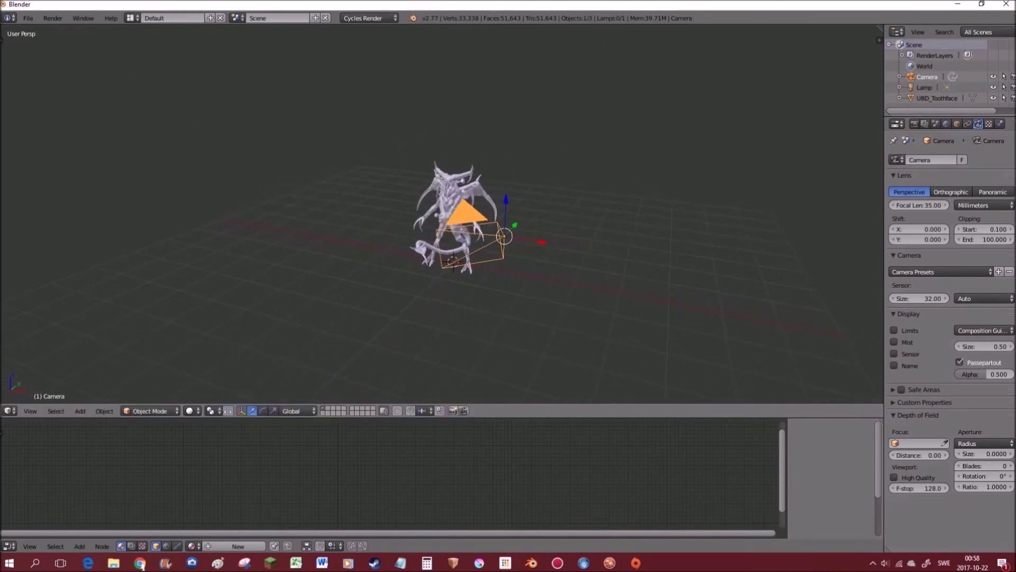
key(g)
key(z)
key(Return)
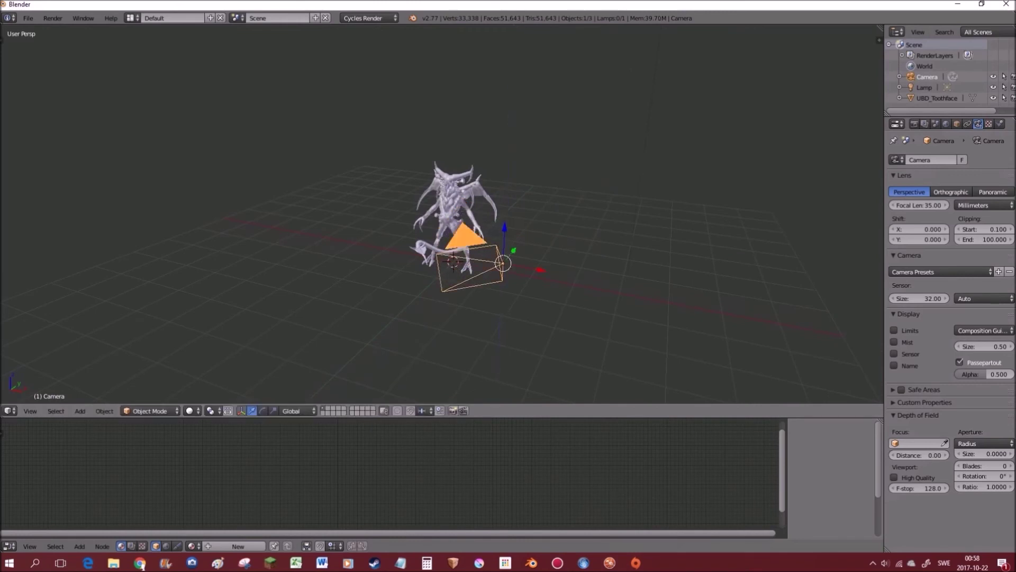
key(g)
key(y)
key(Return)
Switch to the rotate manipulator and turn the camera freehand to aim it at the creature
middle_drag(456, 233, 505, 231)
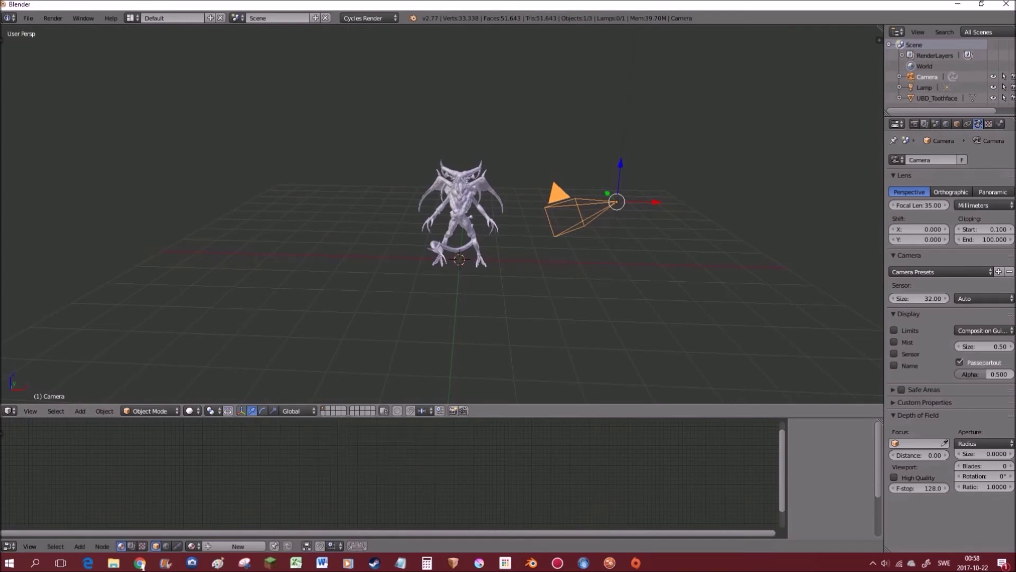
click(262, 411)
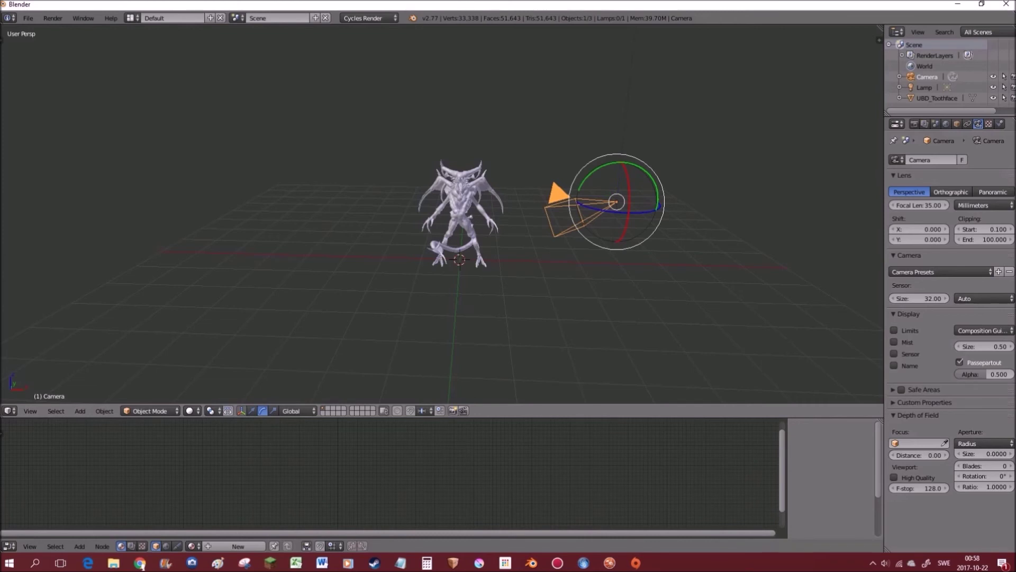
middle_drag(477, 285, 458, 289)
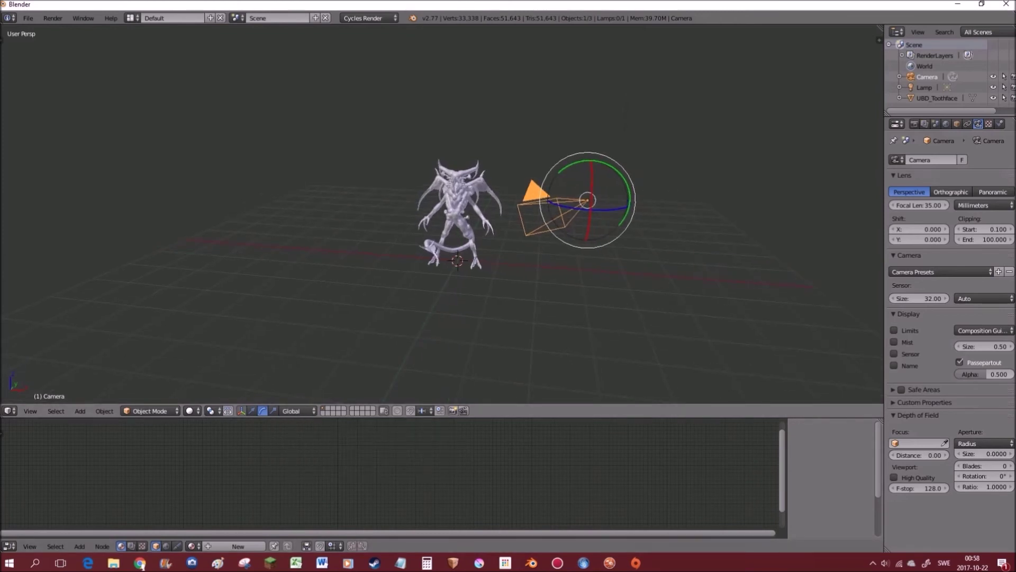
scroll(442, 215, up, 1)
middle_drag(442, 214, 397, 222)
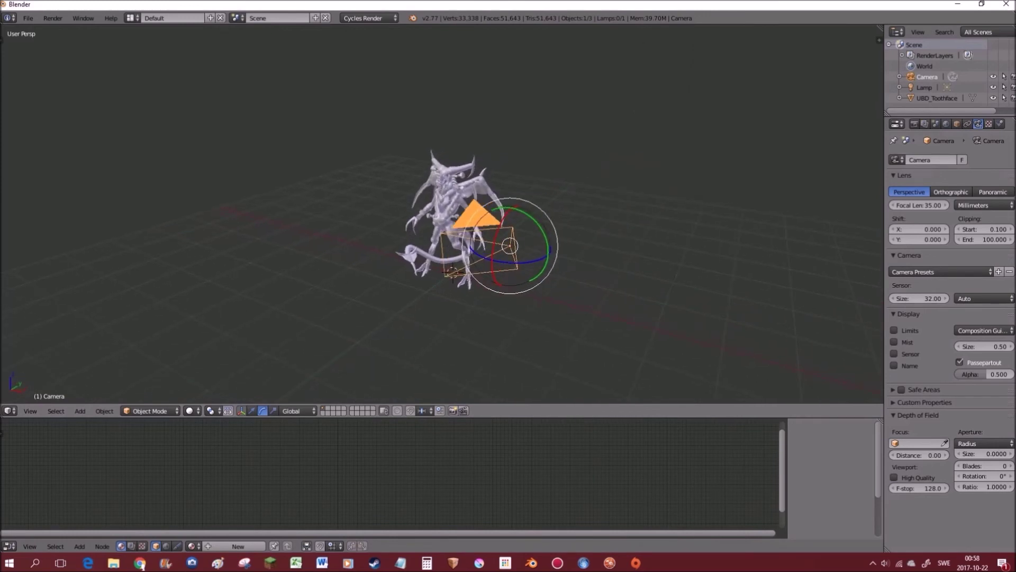
drag(493, 248, 541, 223)
middle_drag(540, 223, 539, 201)
drag(471, 181, 471, 186)
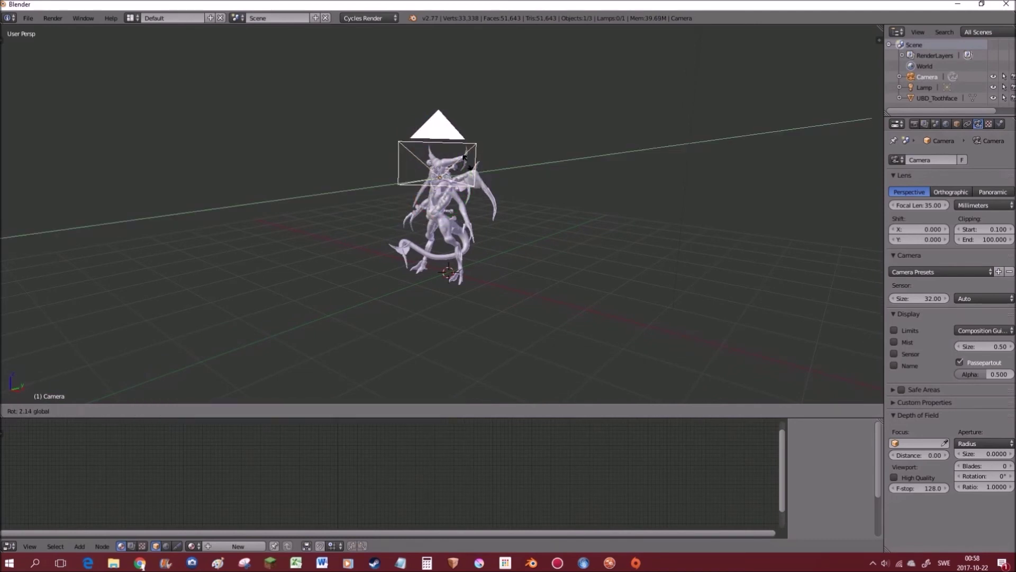
Check the creature's framing through the camera, comparing it with the camera's placement in the scene
key(KP_0)
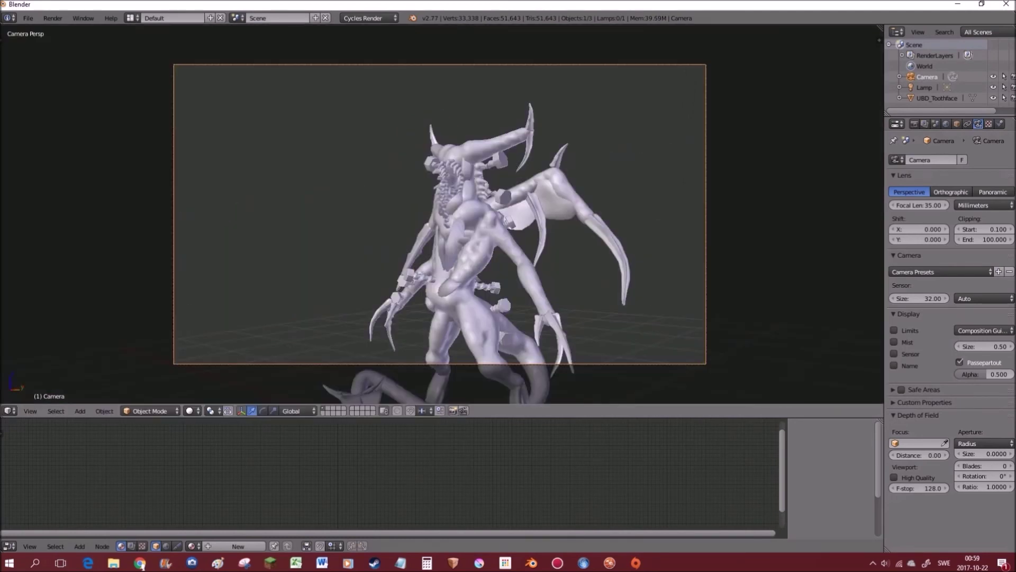
key(KP_1)
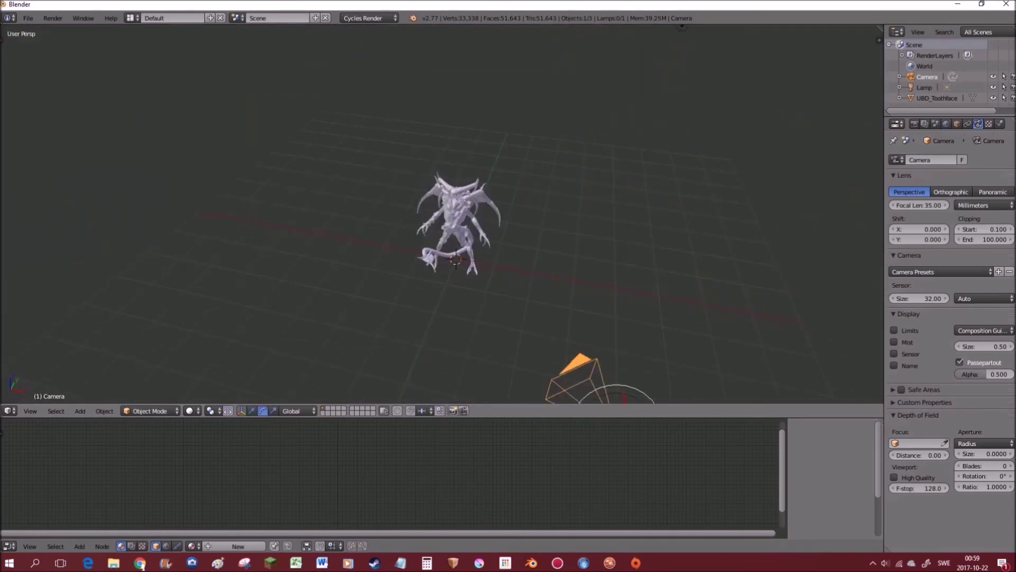
middle_drag(455, 238, 443, 222)
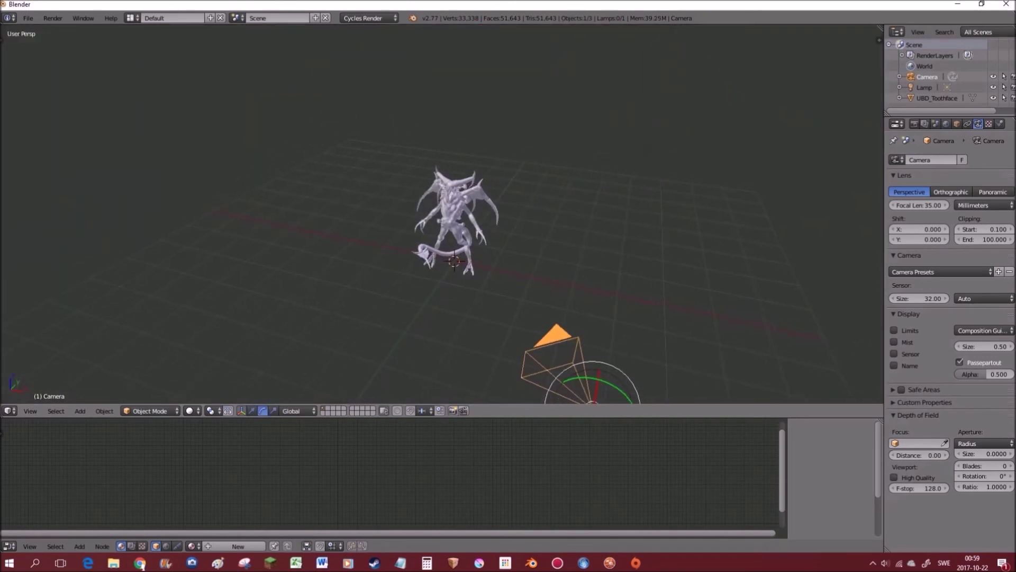
key(KP_0)
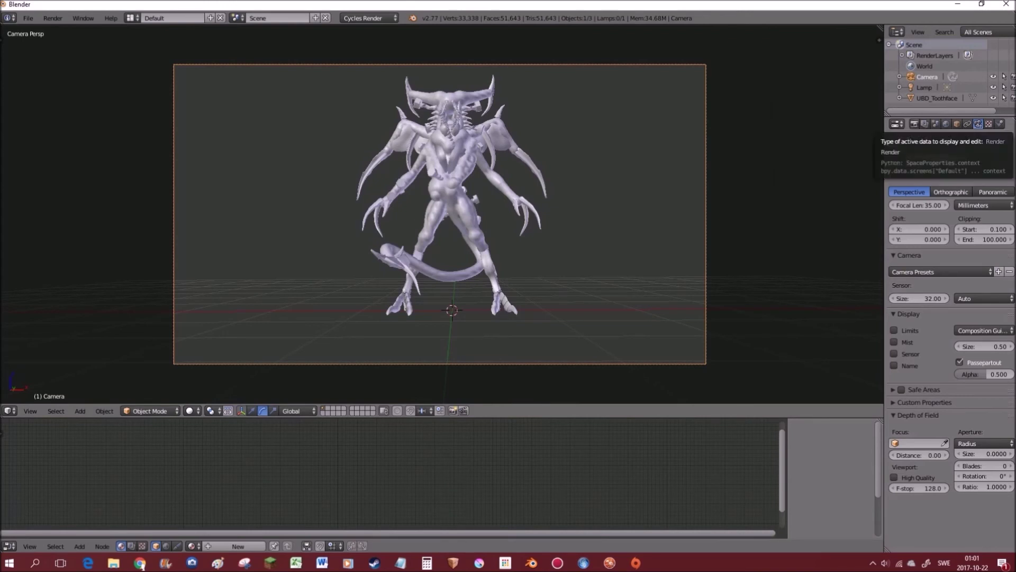
Set the render resolution scale to 100% and the render samples to 400
click(914, 124)
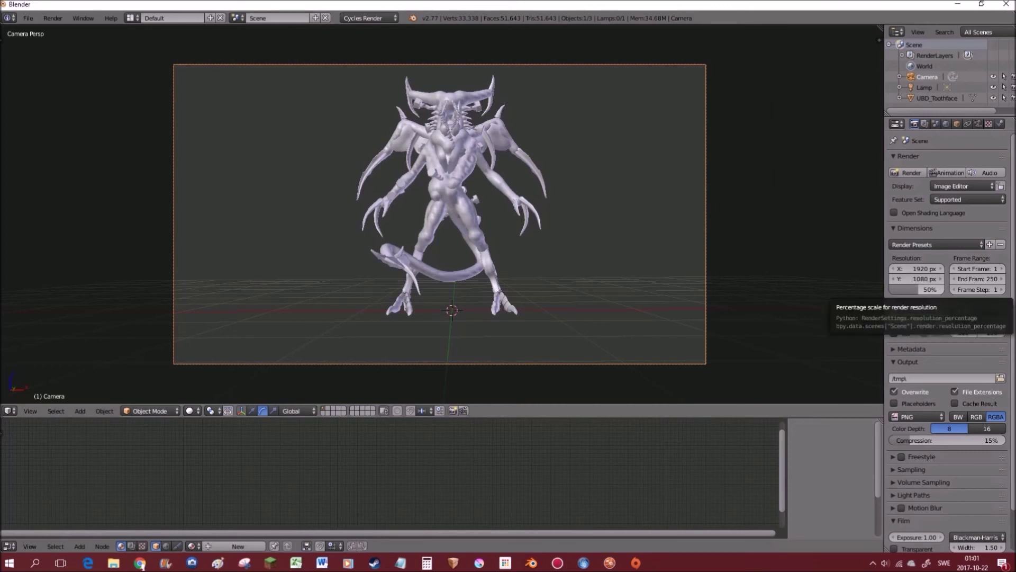
drag(919, 289, 945, 290)
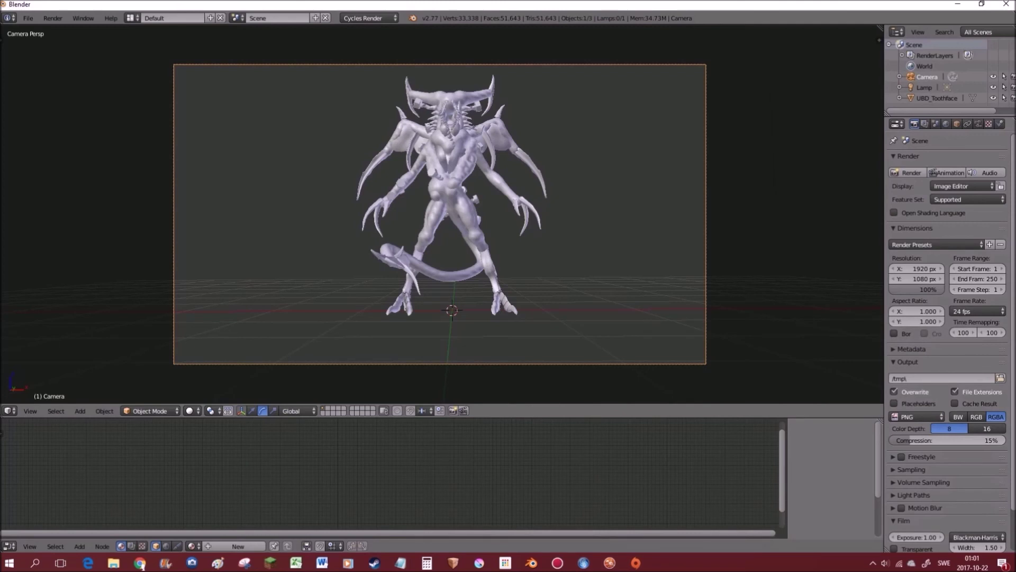
scroll(948, 339, down, 3)
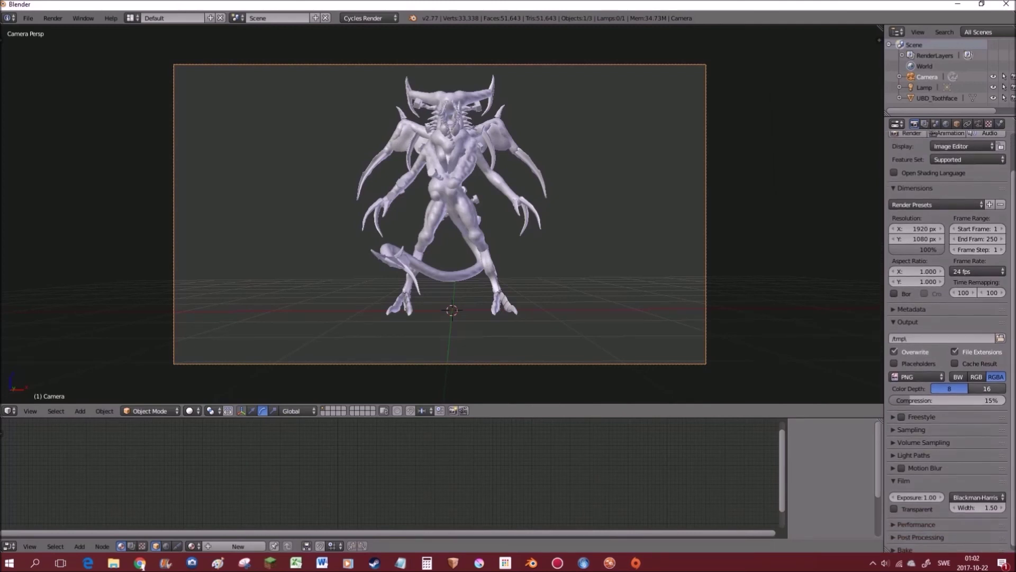
click(912, 430)
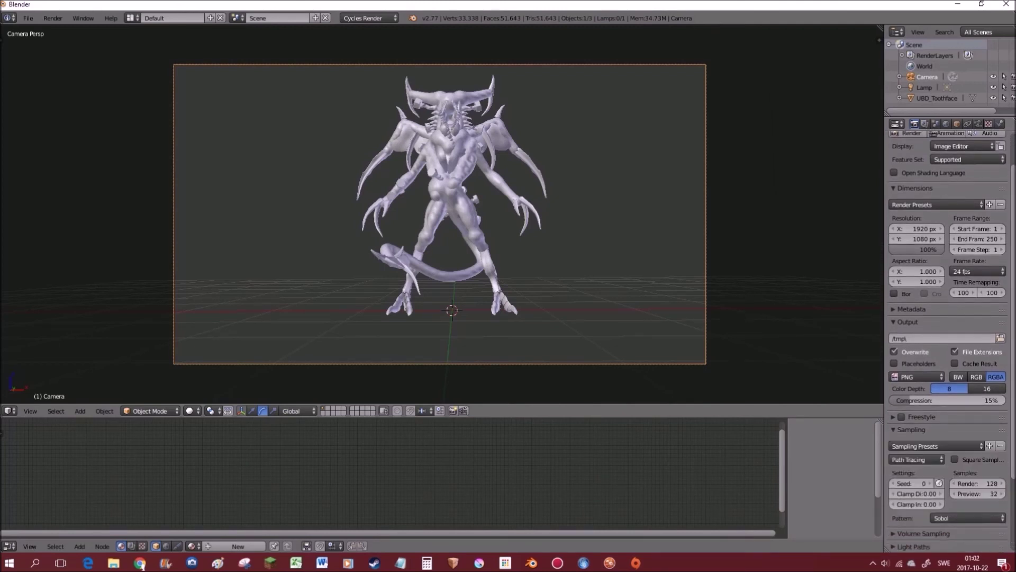
scroll(948, 339, down, 5)
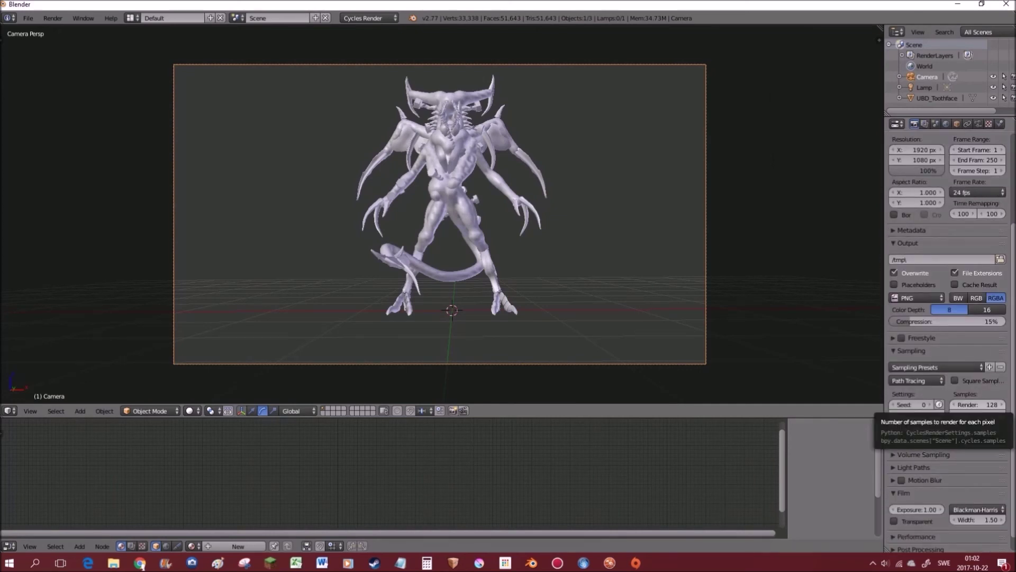
click(978, 405)
key(BackSpace)
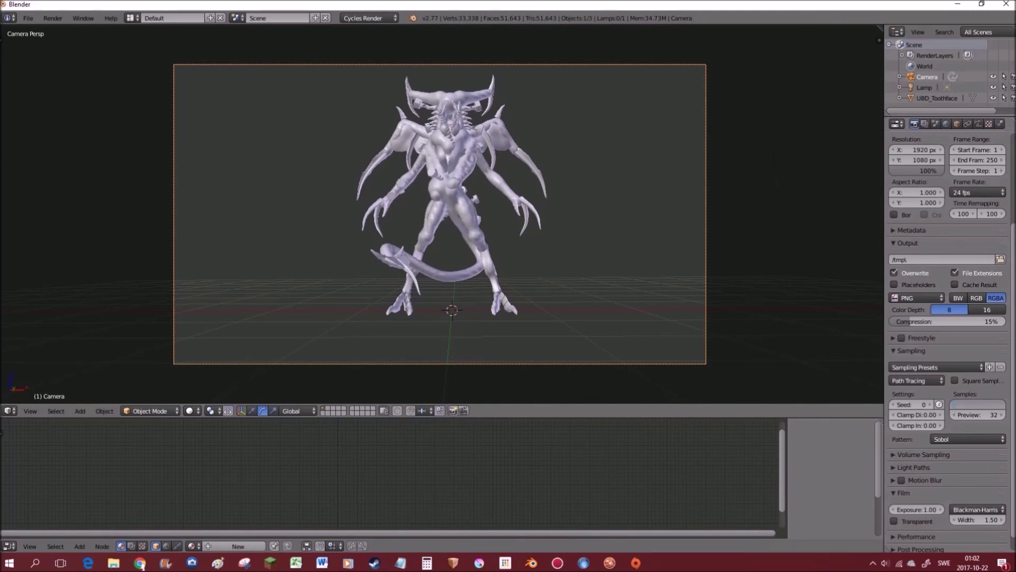
text(400)
key(Return)
View the available output file formats for the render, keeping PNG selected
scroll(948, 344, up, 5)
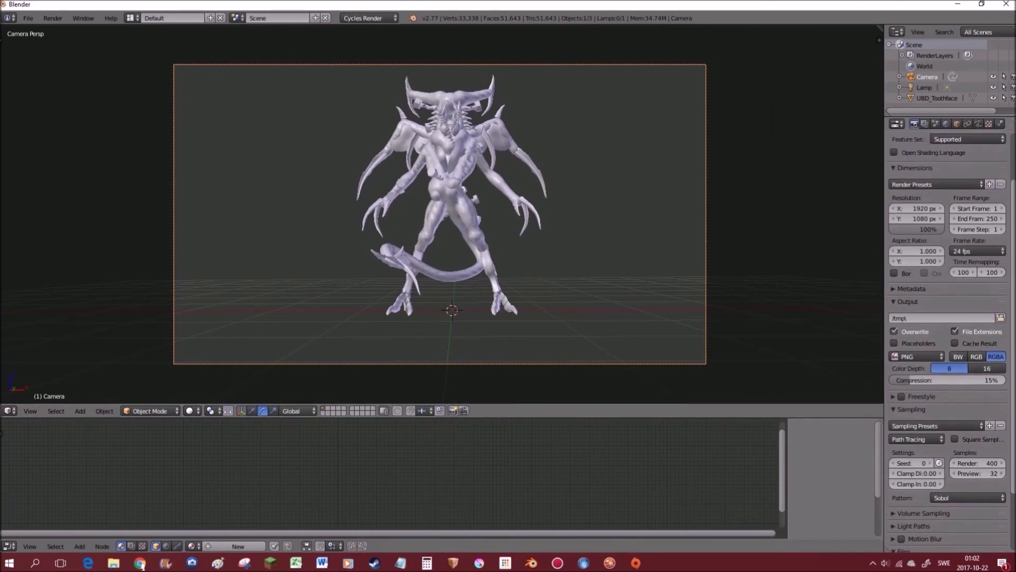
scroll(948, 345, up, 2)
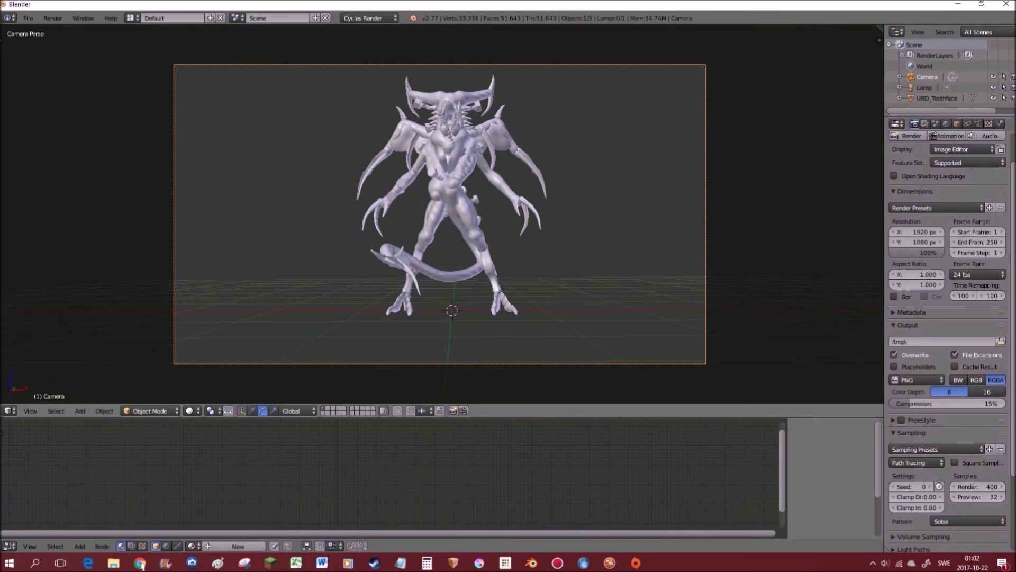
click(916, 380)
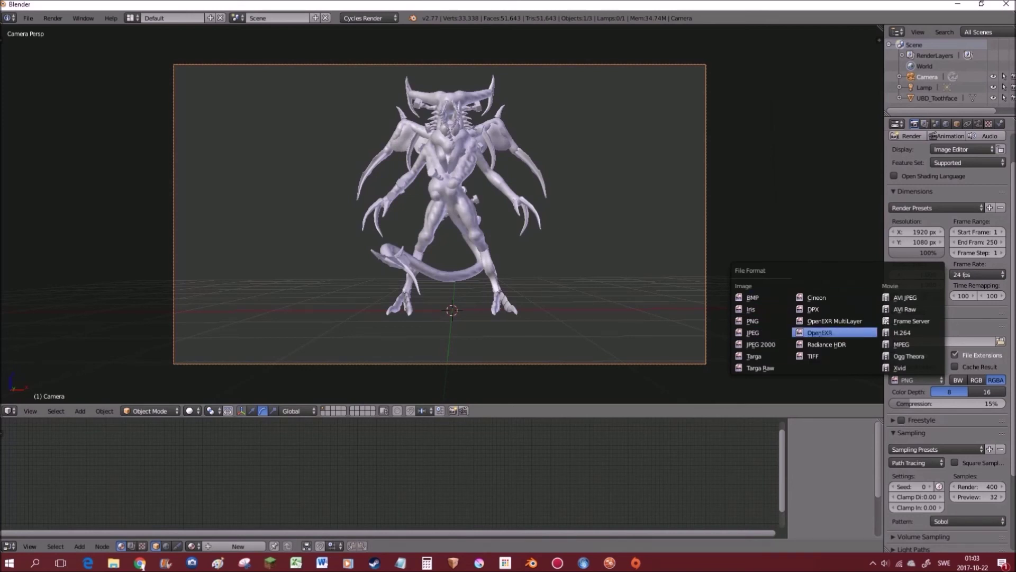
key(Escape)
click(916, 380)
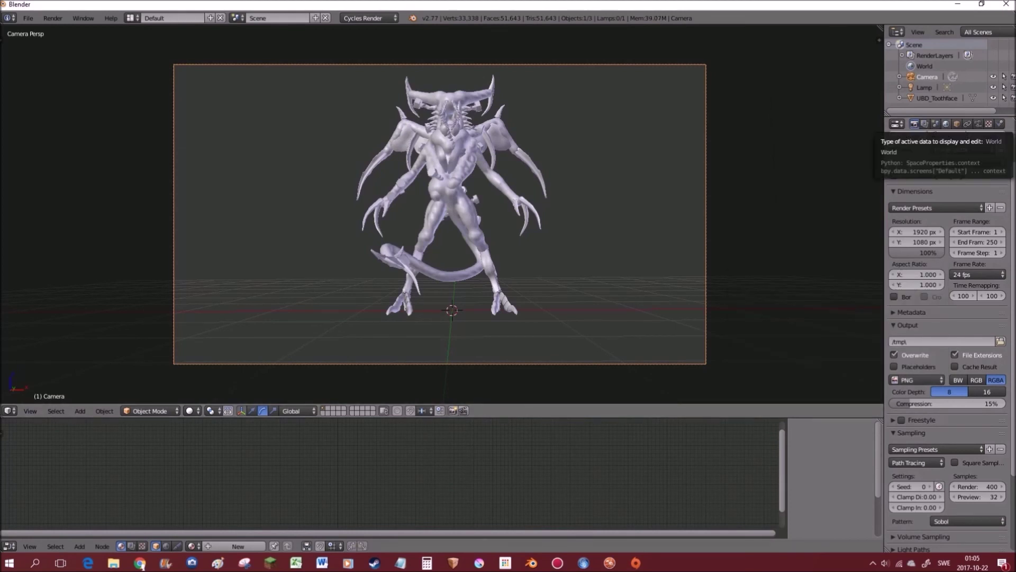
Try adjusting the brightness of the world's surface colour and return it to full white
click(946, 124)
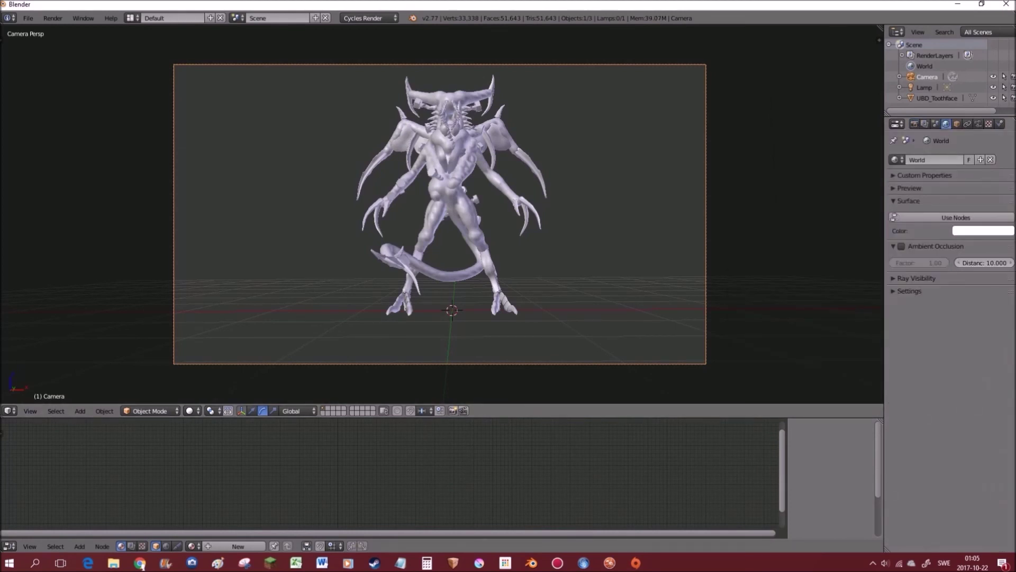
click(980, 231)
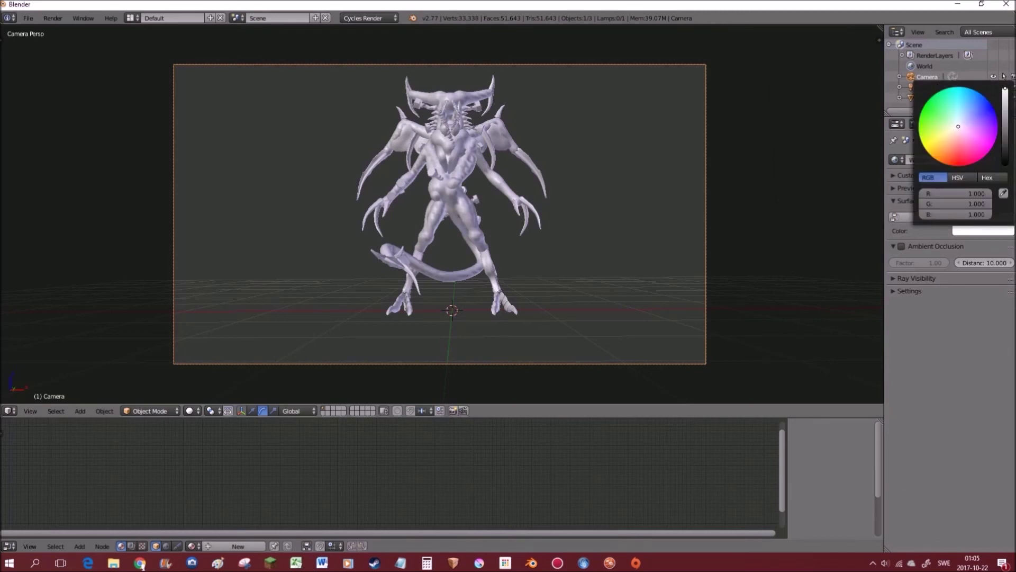
mouse_move(1005, 88)
mouse_down()
mouse_move(1005, 122)
mouse_move(1005, 88)
mouse_up()
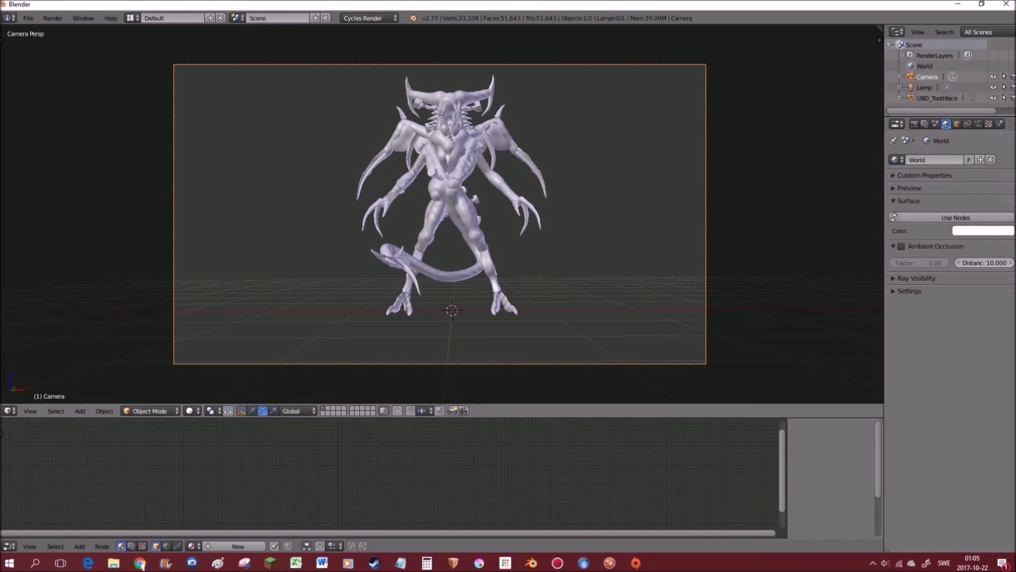
scroll(442, 214, down, 3)
scroll(442, 215, up, 1)
scroll(442, 214, down, 2)
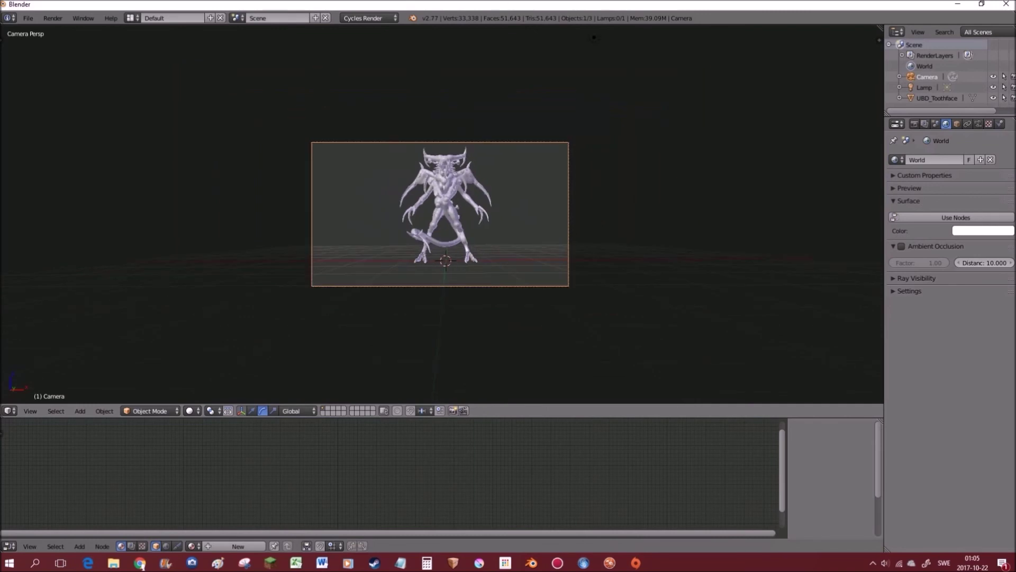
scroll(442, 214, down, 1)
scroll(442, 214, up, 5)
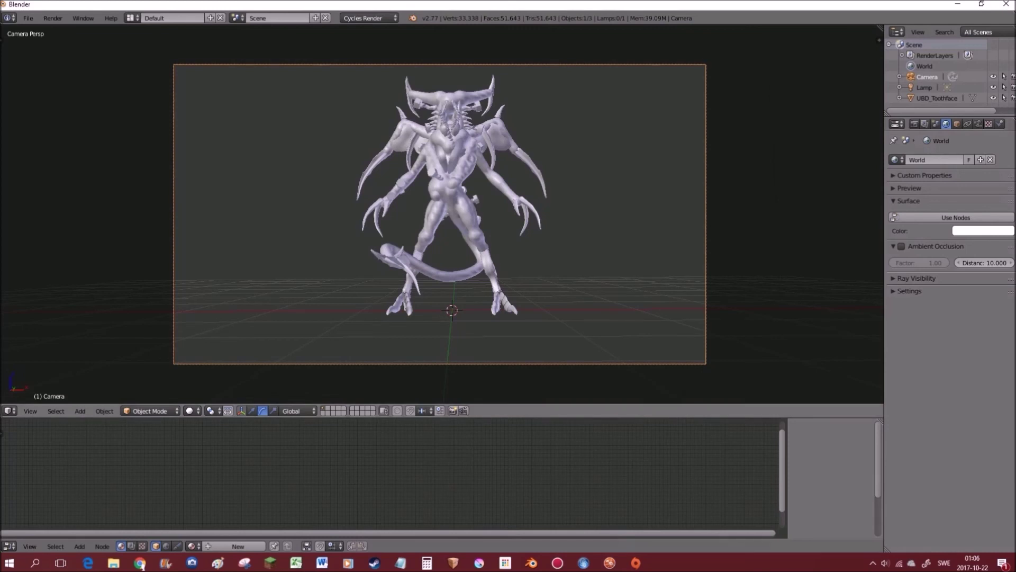
Return to the render settings and render the creature as a still image from the camera view
click(915, 124)
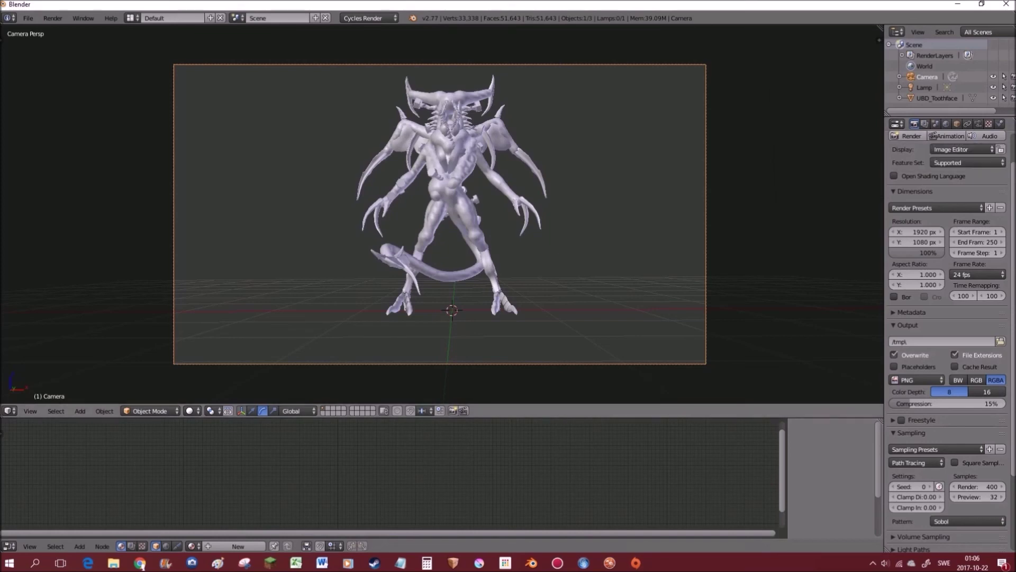
key(F12)
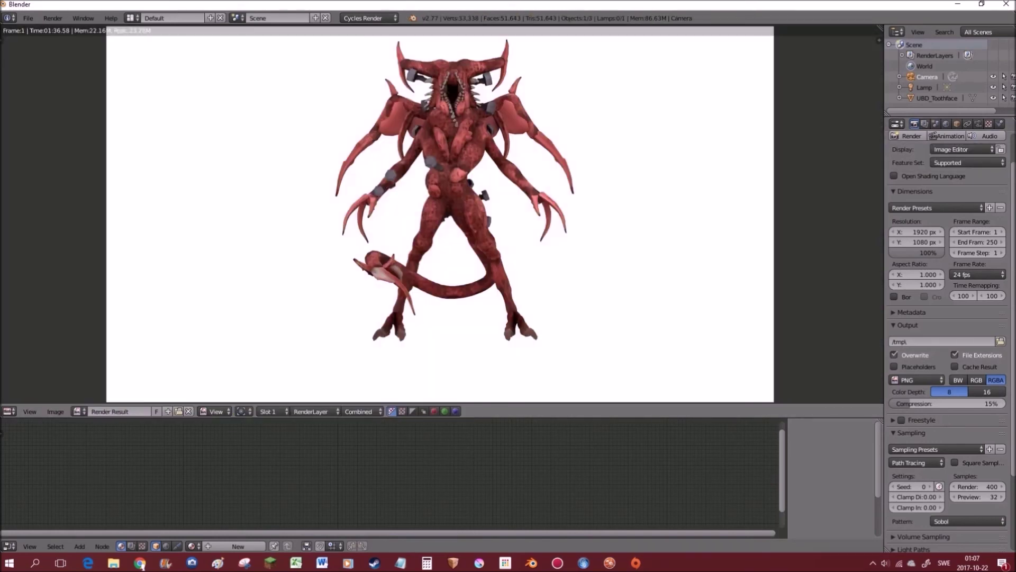